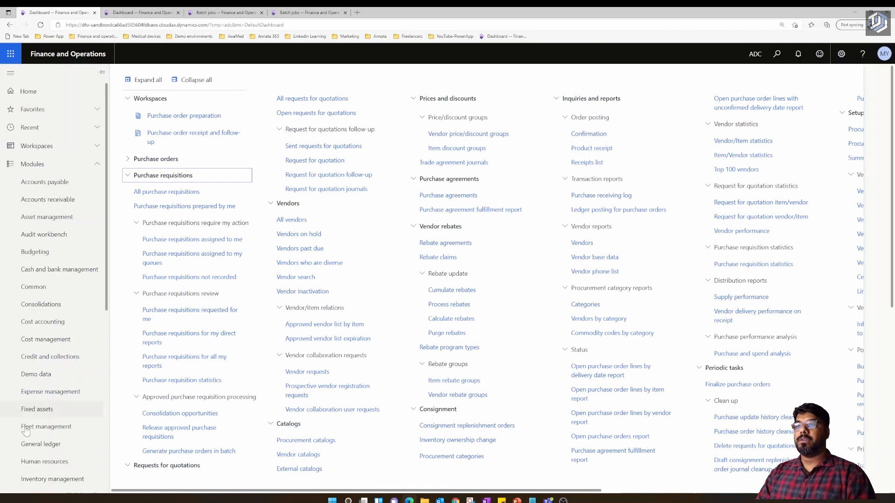
- Under Procurement and sourcing > Purchase requisitions, open All purchase requisitions to list the four requisitions
{"action": "scroll", "coordinate": [47, 421], "scroll_direction": "down", "scroll_amount": 4}
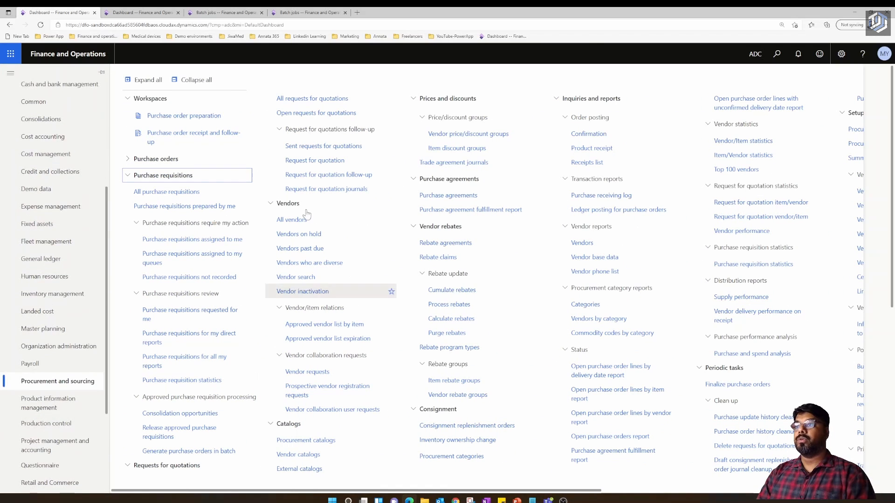
{"action": "left_click", "coordinate": [142, 162]}
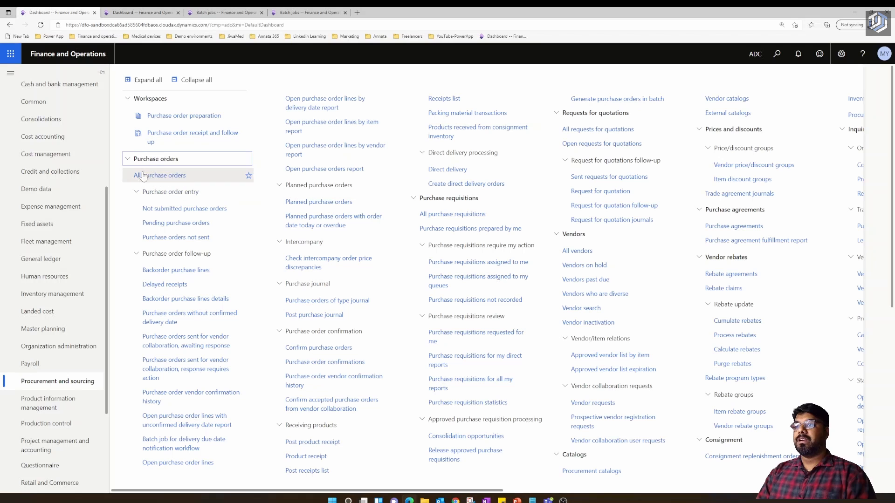
{"action": "left_click", "coordinate": [132, 163]}
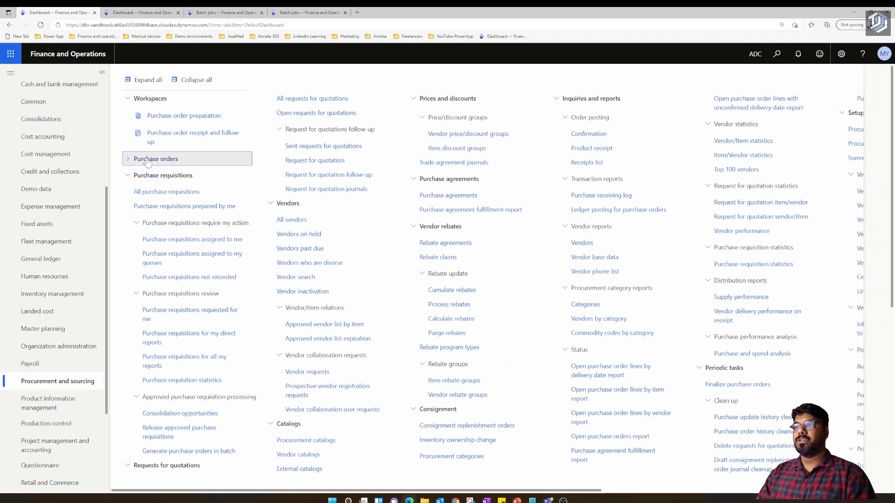
{"action": "left_click", "coordinate": [126, 180]}
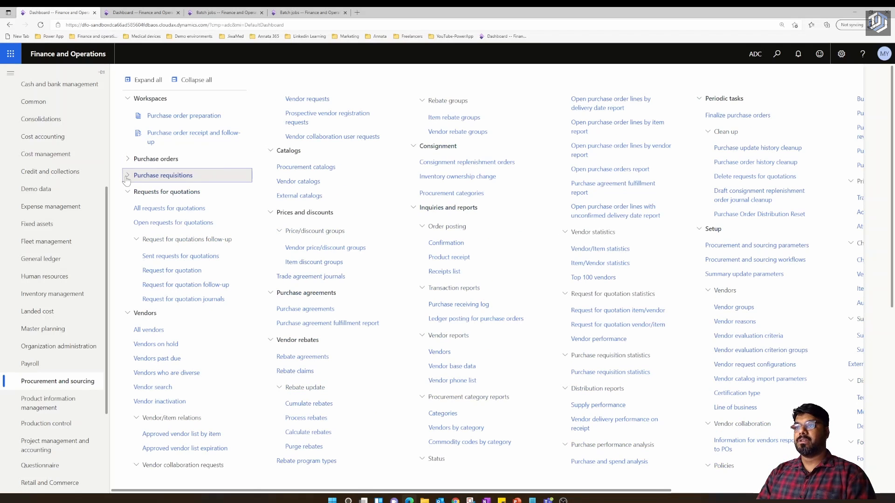
{"action": "left_click", "coordinate": [127, 179]}
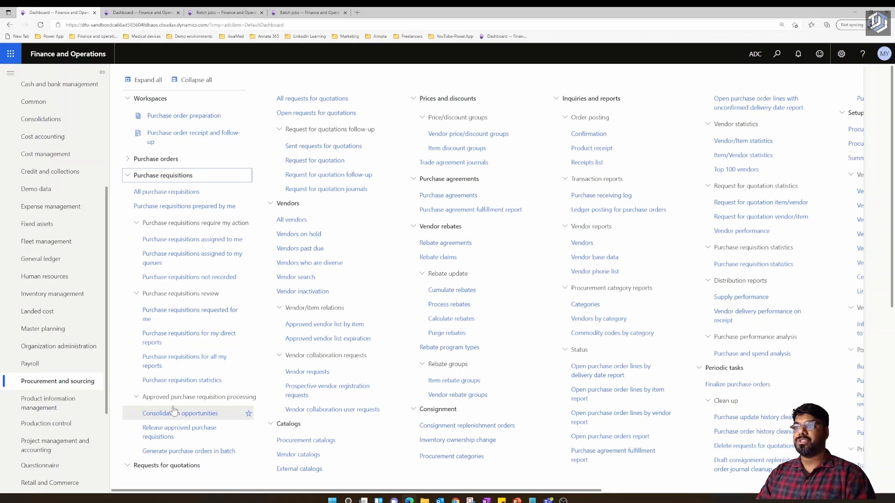
{"action": "left_click", "coordinate": [154, 194]}
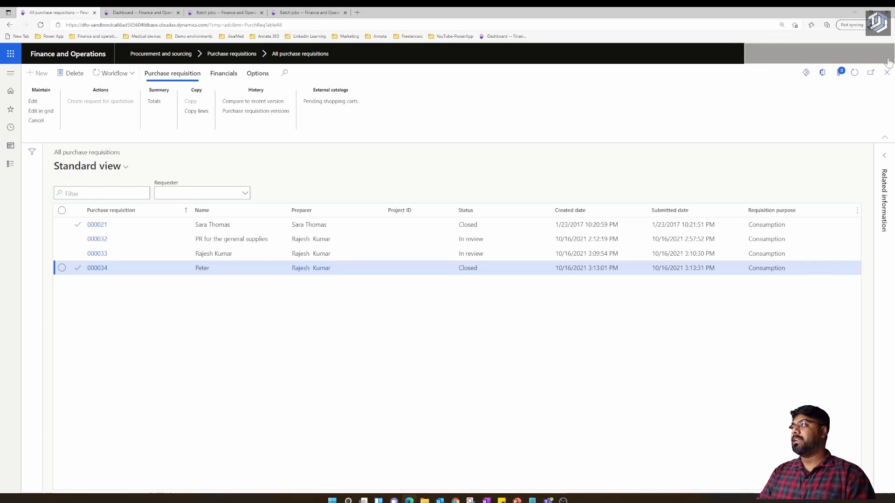
{"action": "left_click", "coordinate": [816, 55]}
{"action": "left_click", "coordinate": [819, 56]}
{"action": "left_click", "coordinate": [820, 56]}
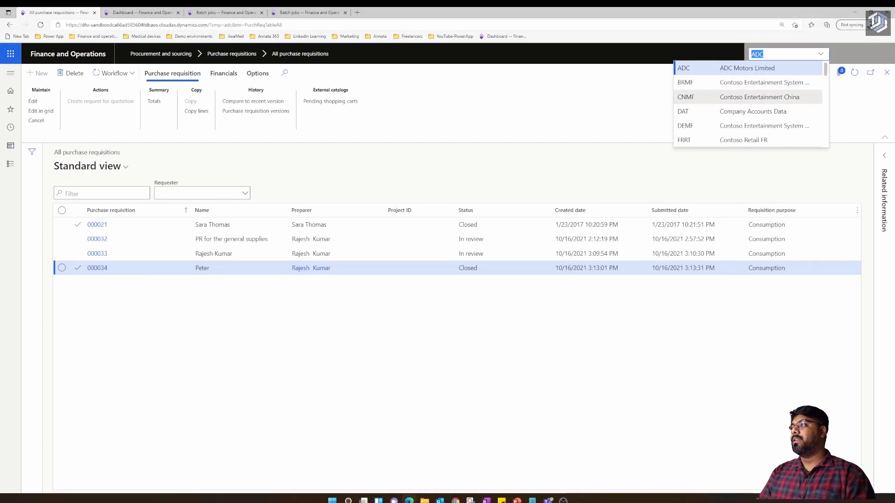
{"action": "left_click", "coordinate": [709, 127]}
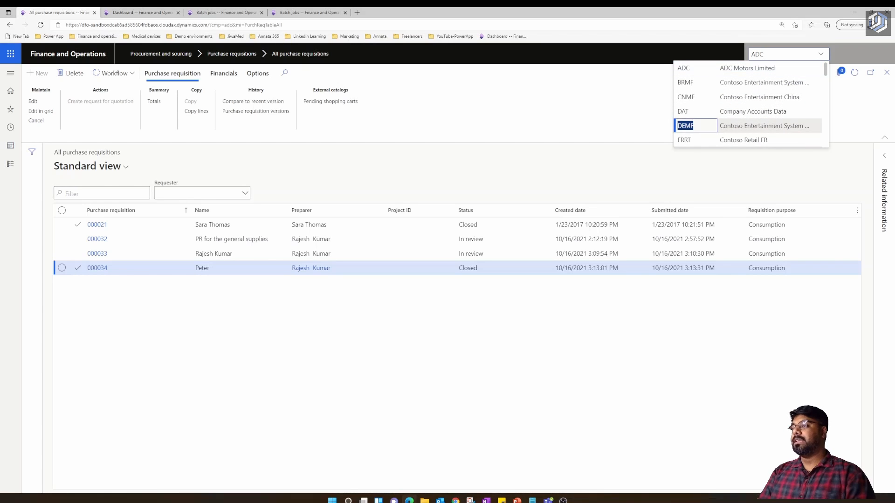
{"action": "left_click", "coordinate": [708, 126]}
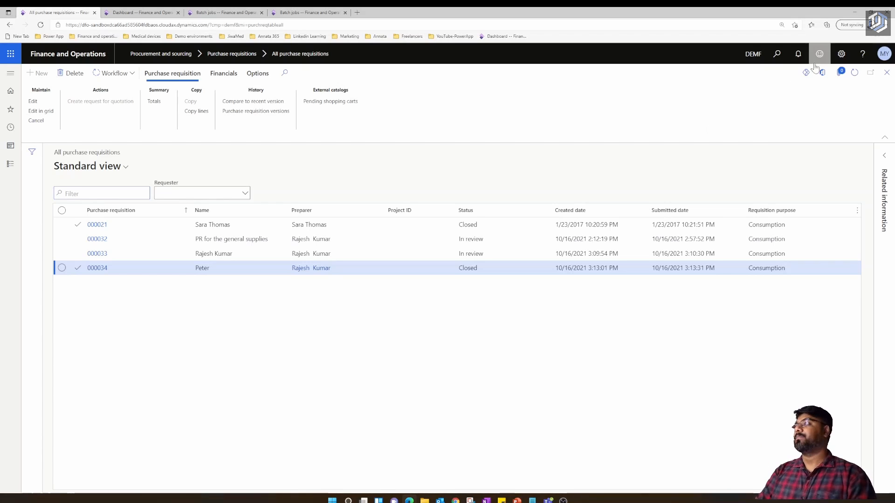
{"action": "left_click", "coordinate": [753, 54]}
{"action": "left_click", "coordinate": [816, 54]}
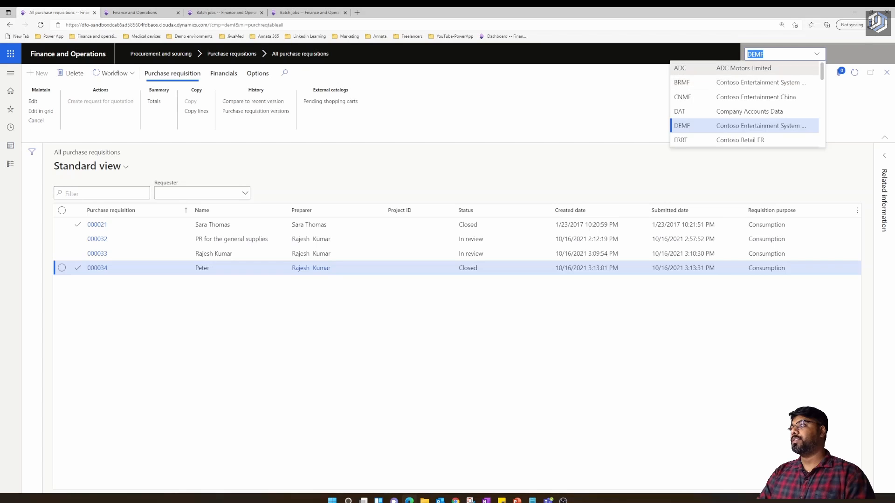
{"action": "key", "text": "Up"}
{"action": "key", "text": "Up"}
{"action": "key", "text": "Up"}
{"action": "key", "text": "Up"}
{"action": "key", "text": "Return"}
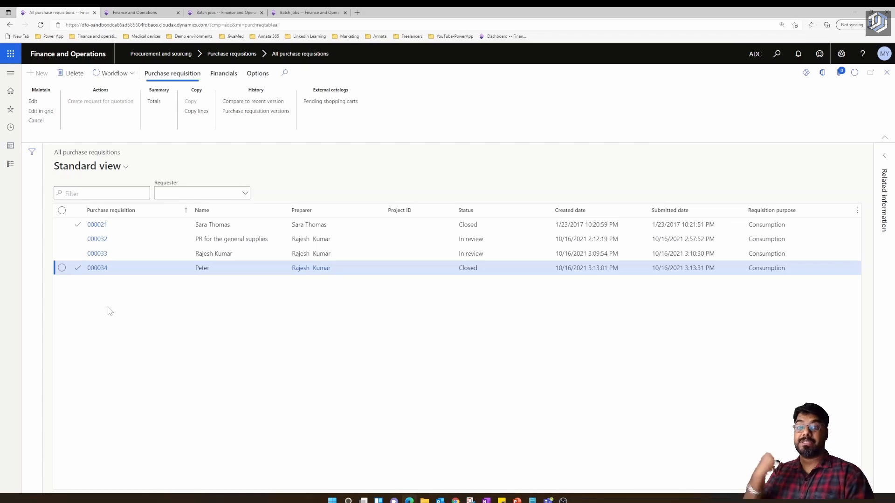
- Open the closed January 2017 USMF requisition with two lines and a linked purchase order
{"action": "left_click", "coordinate": [90, 227]}
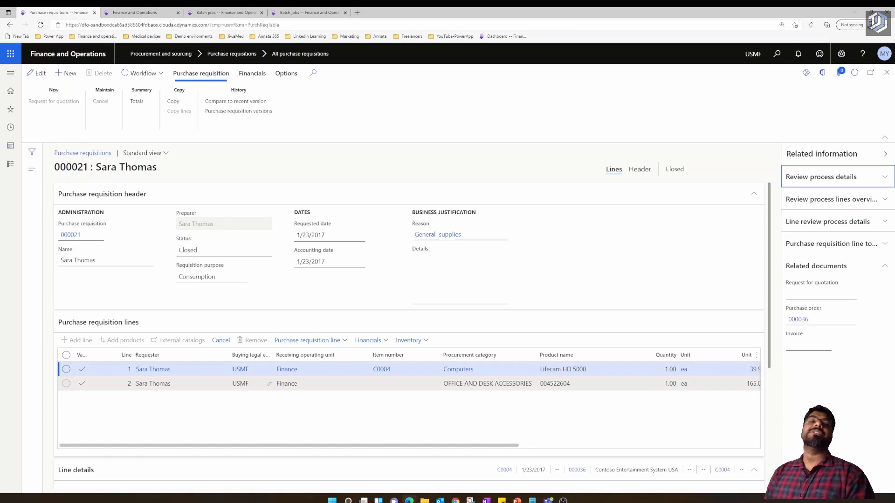
{"action": "mouse_move", "coordinate": [240, 369]}
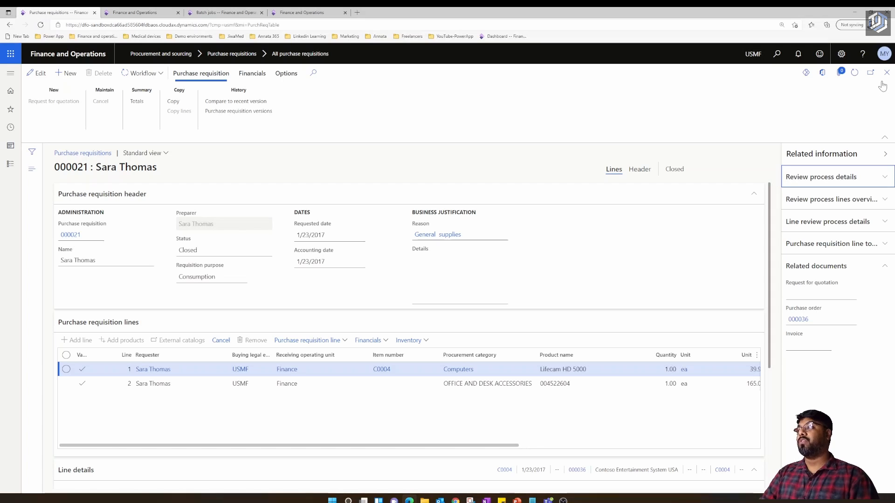
- Close the requisition form and return to the All purchase requisitions list
{"action": "left_click", "coordinate": [886, 73]}
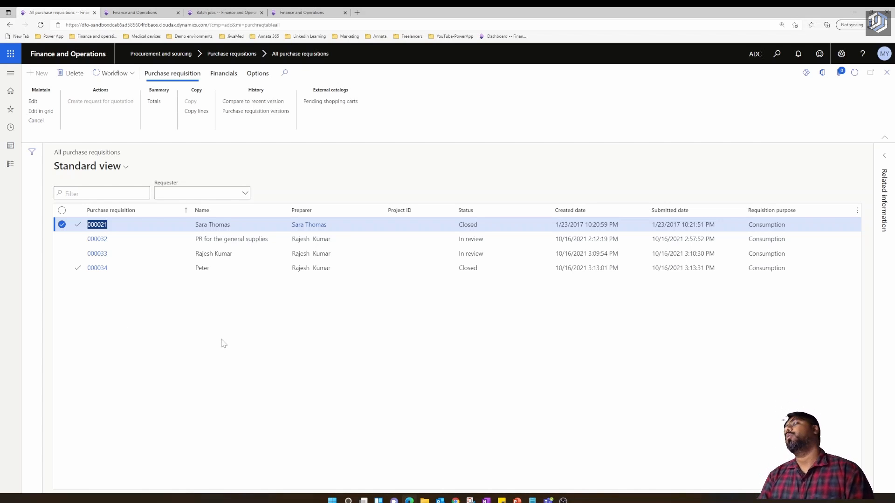
{"action": "left_click", "coordinate": [277, 361]}
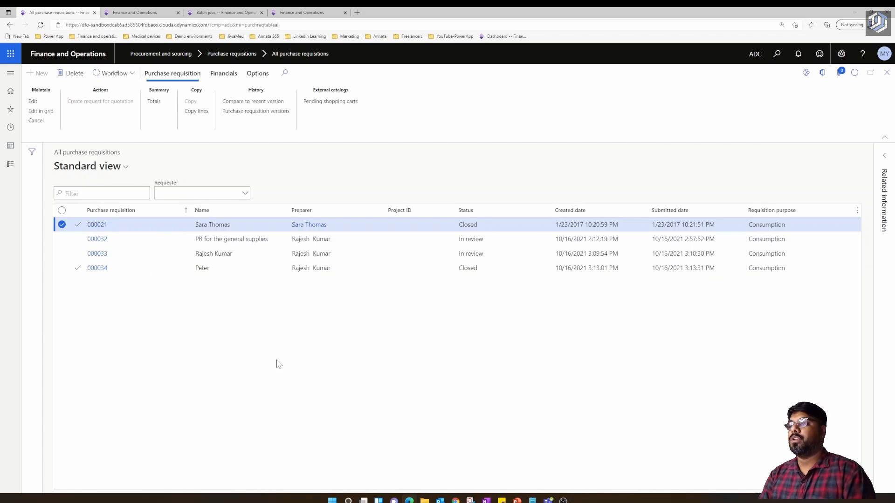
{"action": "left_click", "coordinate": [11, 74]}
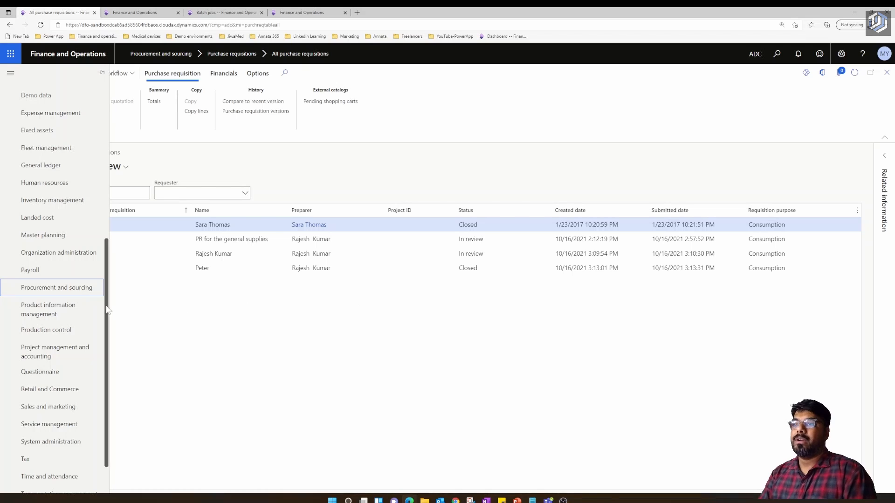
{"action": "left_click", "coordinate": [272, 371]}
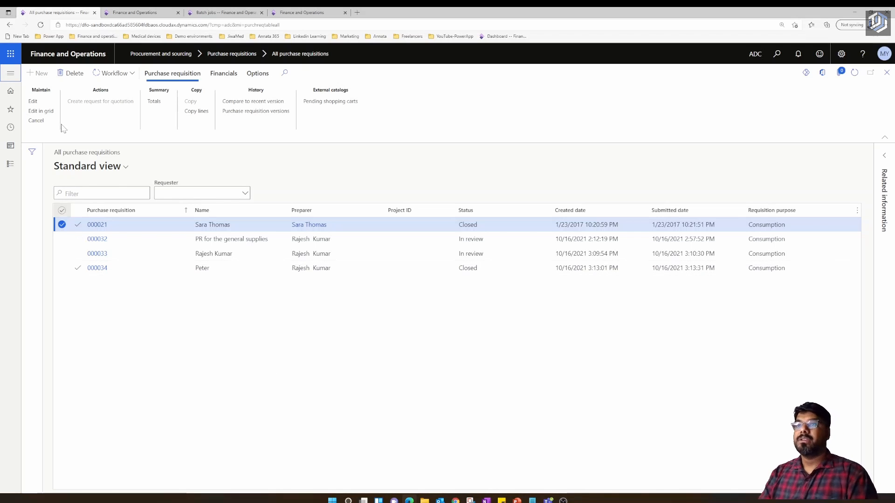
- Show the System administration module's pages from the Modules list
{"action": "left_click", "coordinate": [10, 73]}
{"action": "scroll", "coordinate": [52, 345], "scroll_direction": "down", "scroll_amount": 1}
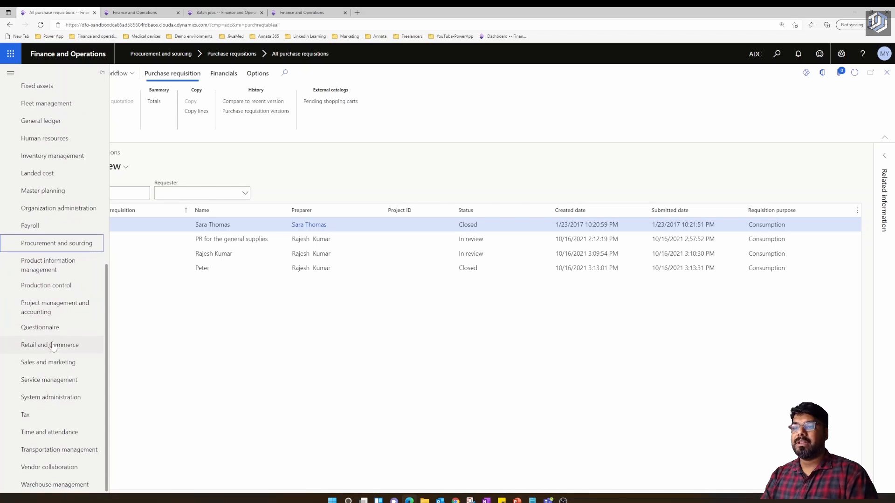
{"action": "left_click", "coordinate": [46, 269]}
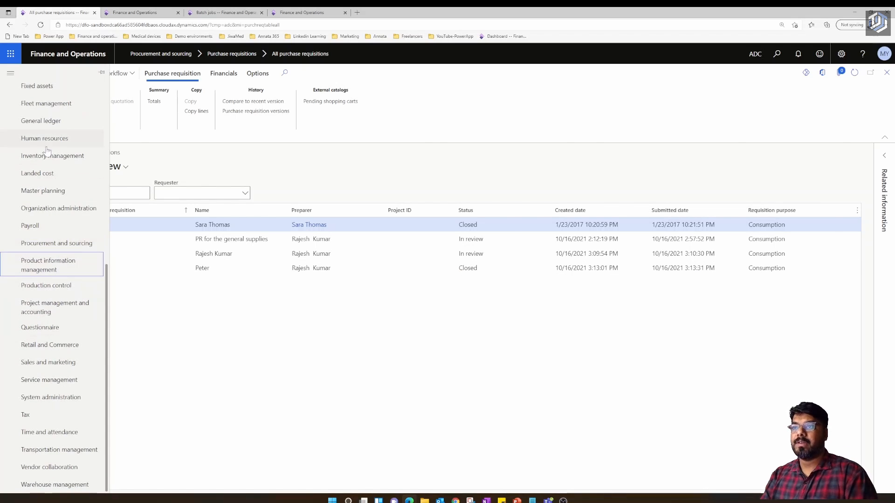
{"action": "left_click", "coordinate": [50, 398]}
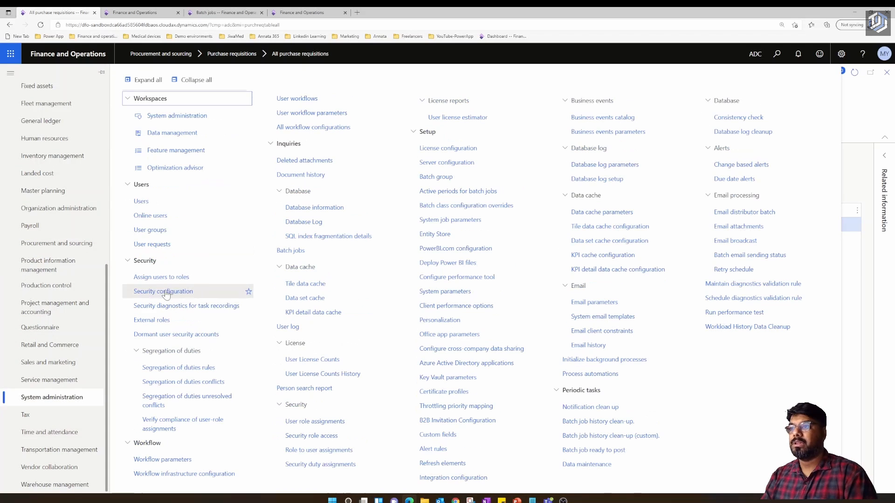
- Filter Users by User ID and open the matching user, then start a new session to the dashboard
{"action": "left_click", "coordinate": [141, 202]}
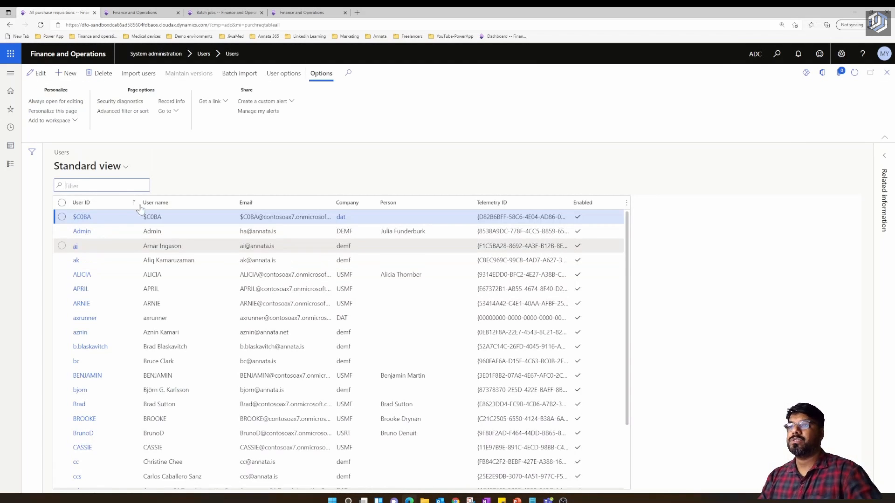
{"action": "left_click", "coordinate": [133, 205]}
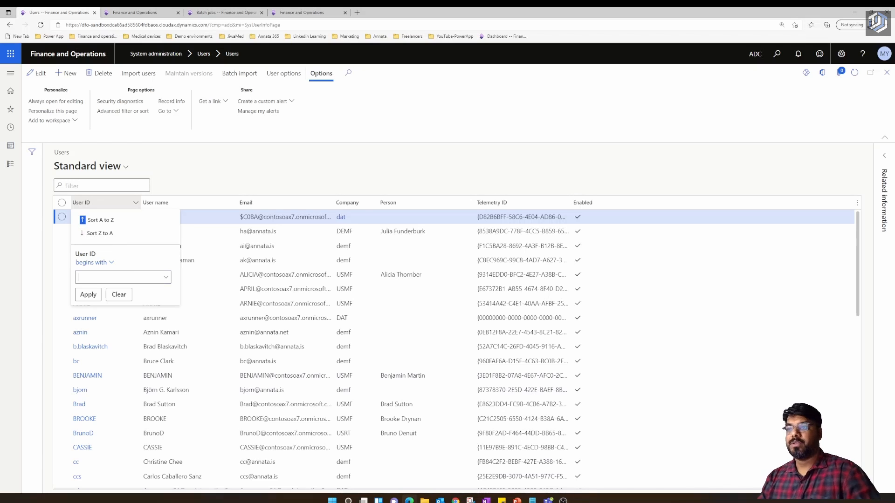
{"action": "type", "text": "moy"}
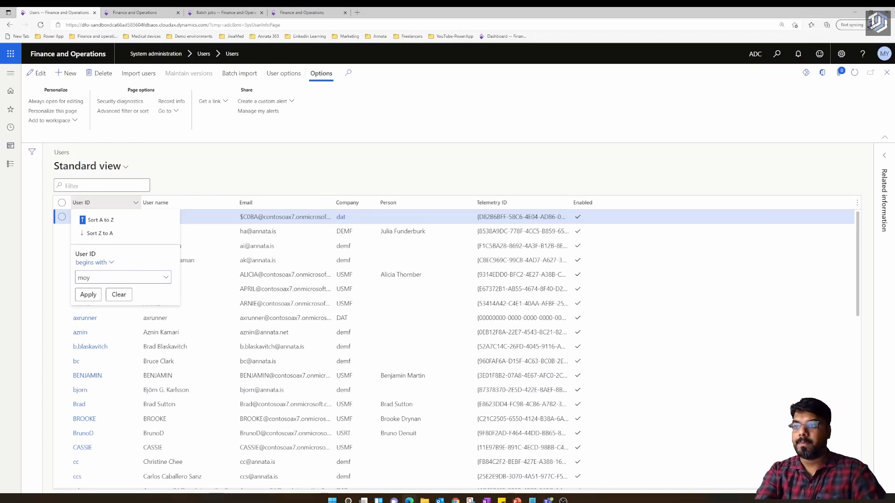
{"action": "key", "text": "Return"}
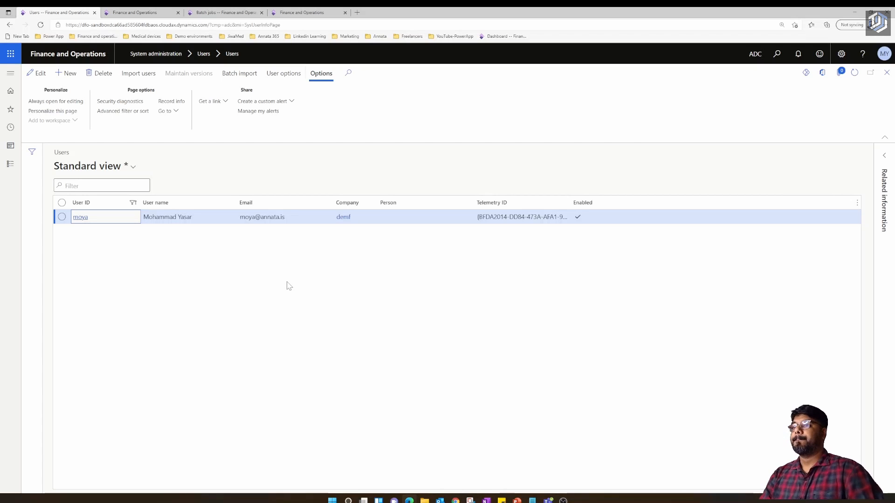
{"action": "left_click", "coordinate": [80, 217]}
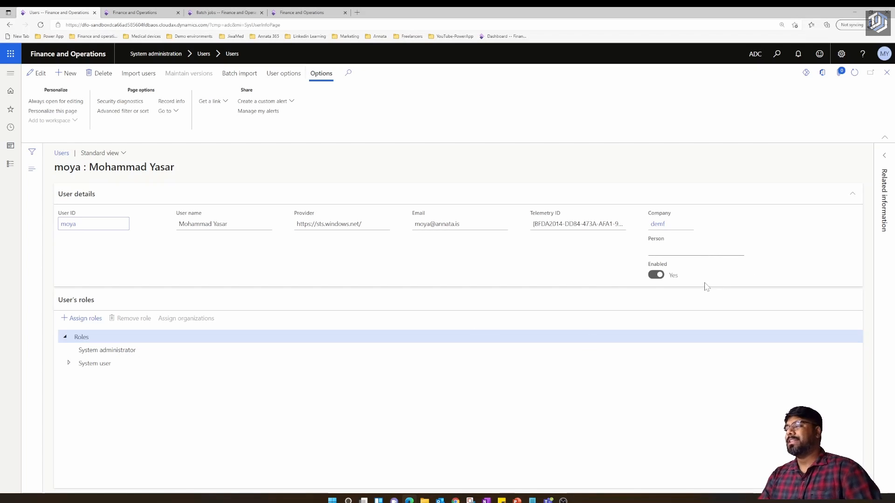
{"action": "left_click", "coordinate": [140, 13]}
{"action": "left_click", "coordinate": [517, 256]}
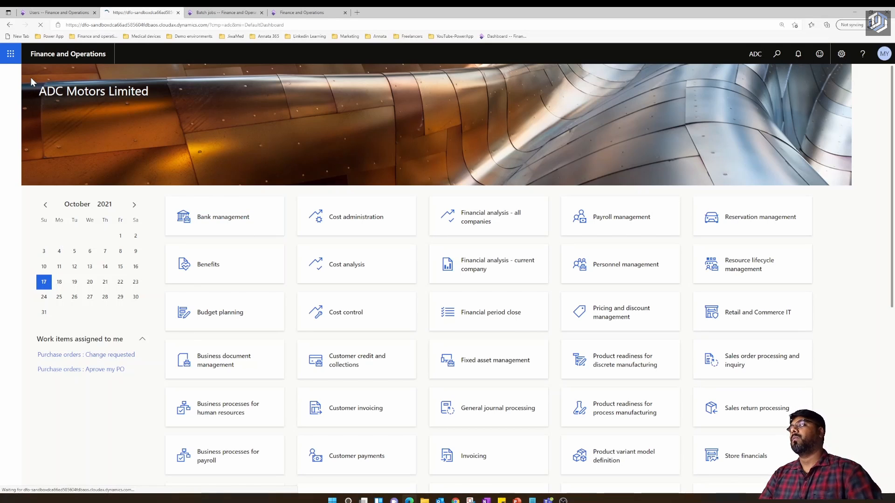
- Go to Human resources > Workers > Employees to show the currently empty Employees list
{"action": "left_click", "coordinate": [11, 75]}
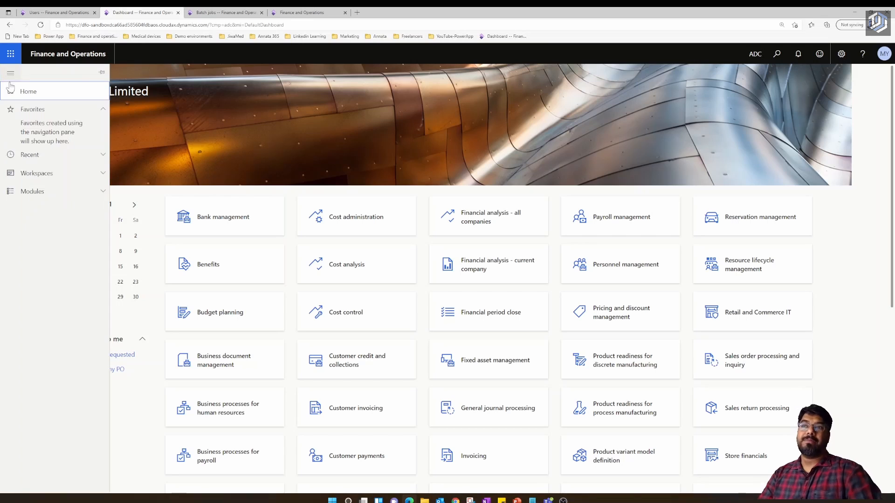
{"action": "left_click", "coordinate": [28, 179]}
{"action": "left_click", "coordinate": [28, 148]}
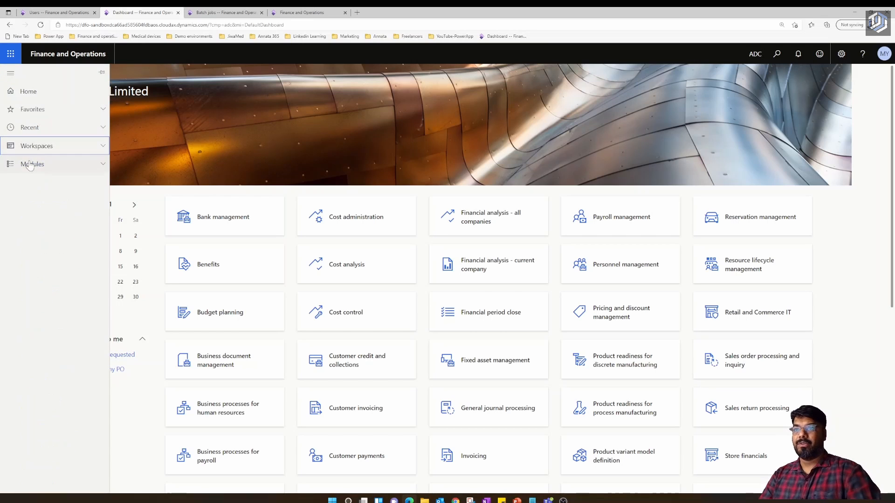
{"action": "left_click", "coordinate": [30, 164]}
{"action": "scroll", "coordinate": [69, 332], "scroll_direction": "down", "scroll_amount": 4}
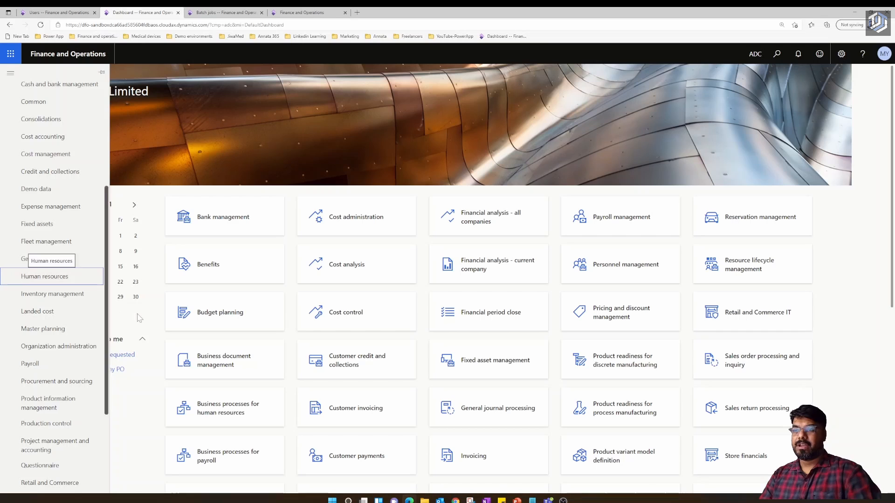
{"action": "left_click", "coordinate": [44, 276]}
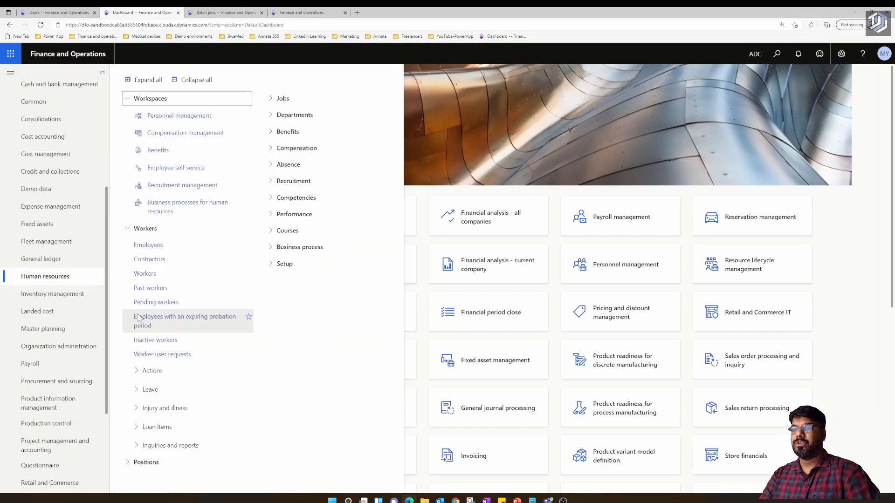
{"action": "left_click", "coordinate": [150, 247]}
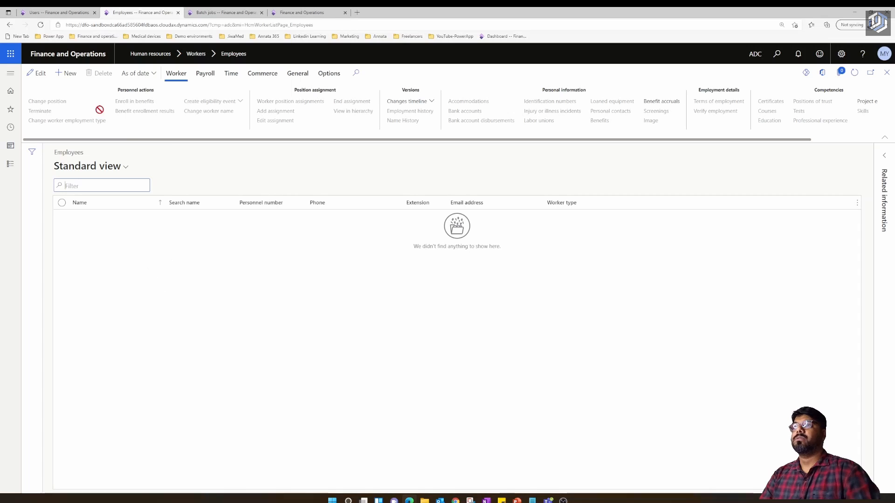
- Start a new worker and enter the worker's first and last name
{"action": "key", "text": "alt+n"}
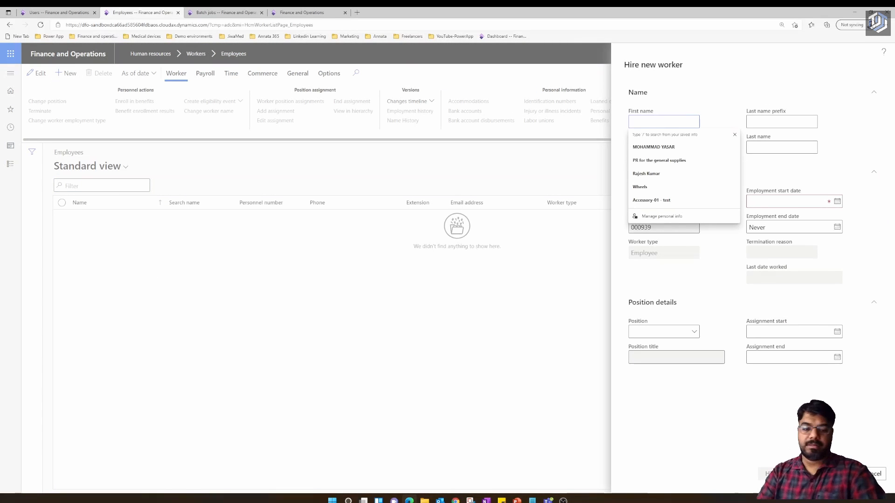
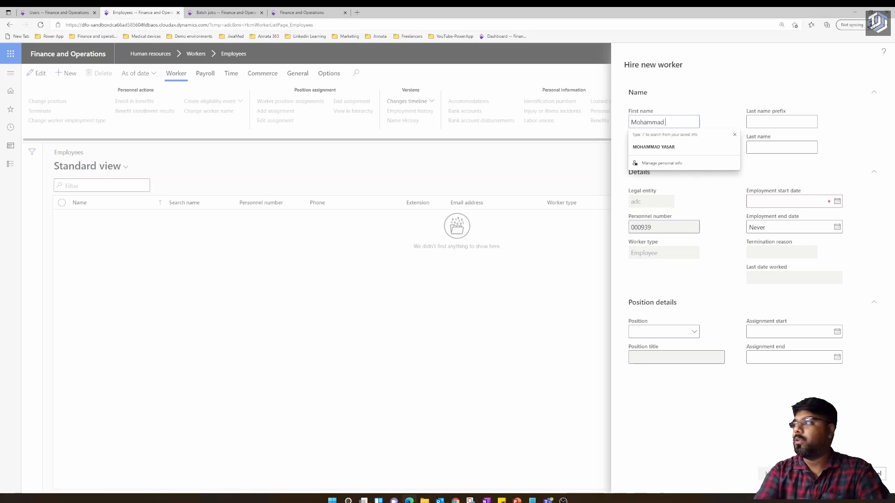
{"action": "left_click", "coordinate": [755, 143]}
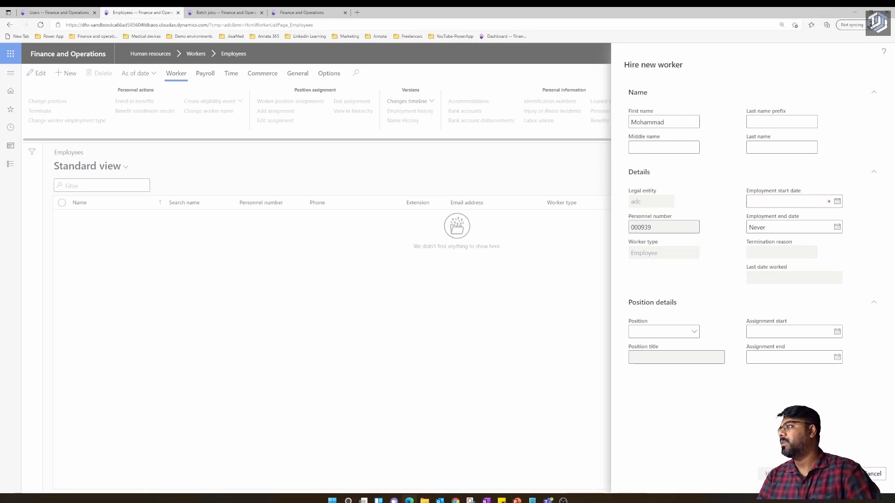
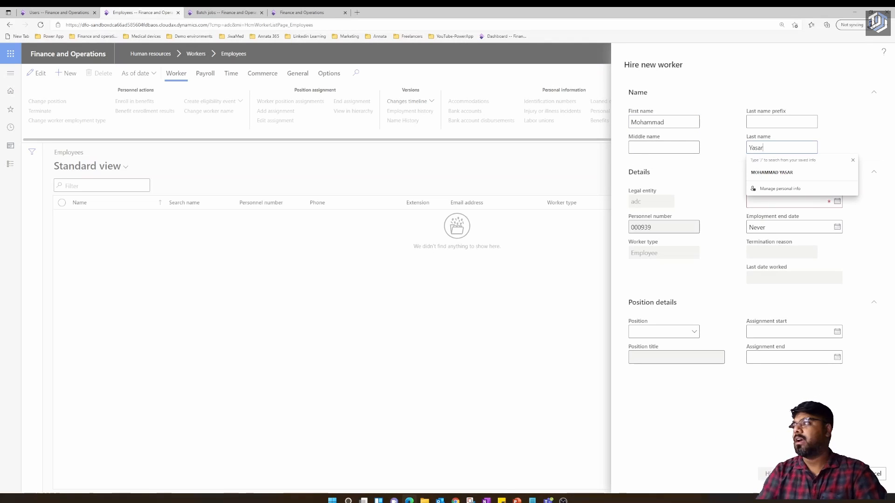
- Set employment start date 9/1/2021 and choose position 000519, Materials Manager
{"action": "left_click", "coordinate": [748, 367]}
{"action": "left_click", "coordinate": [838, 201]}
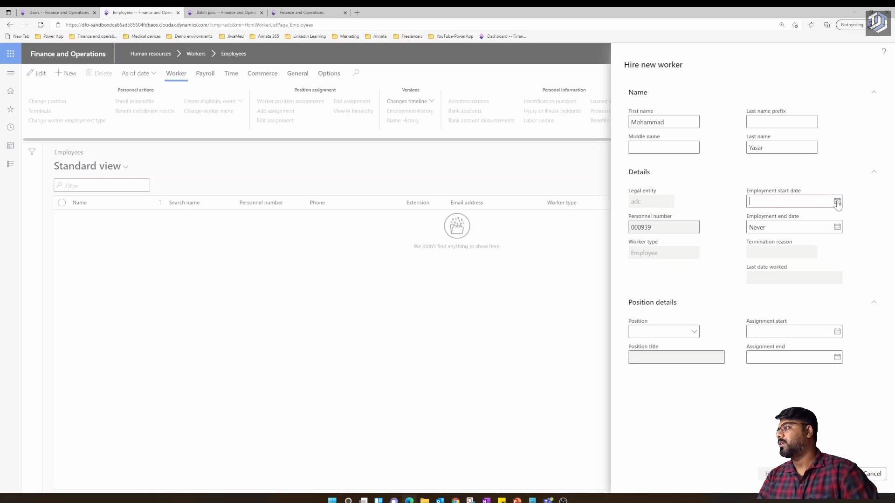
{"action": "left_click", "coordinate": [764, 224]}
{"action": "left_click", "coordinate": [808, 256]}
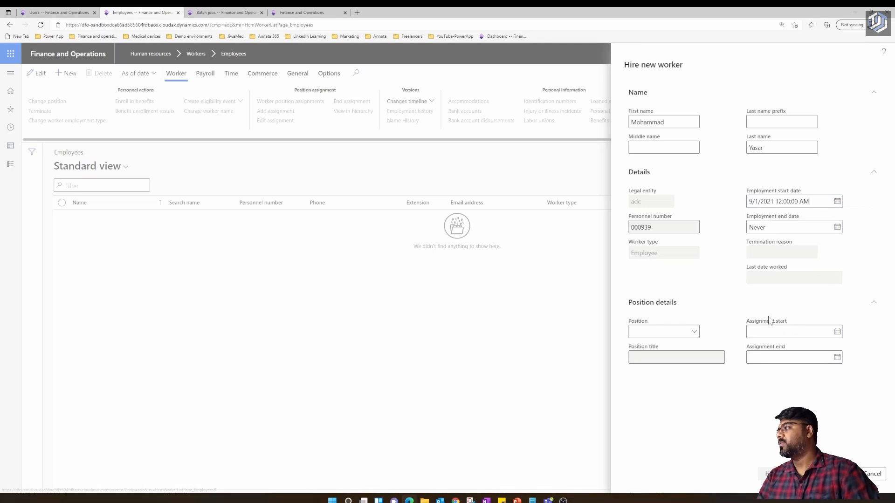
{"action": "left_click", "coordinate": [694, 334]}
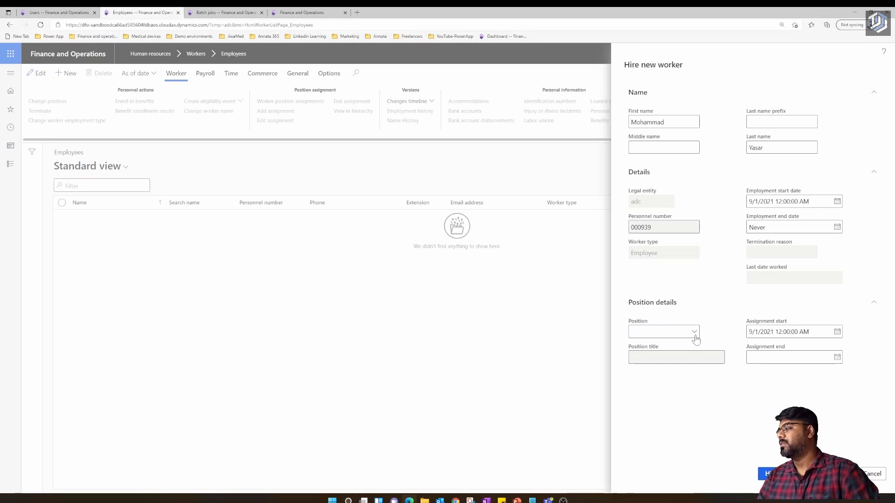
{"action": "left_click", "coordinate": [695, 332]}
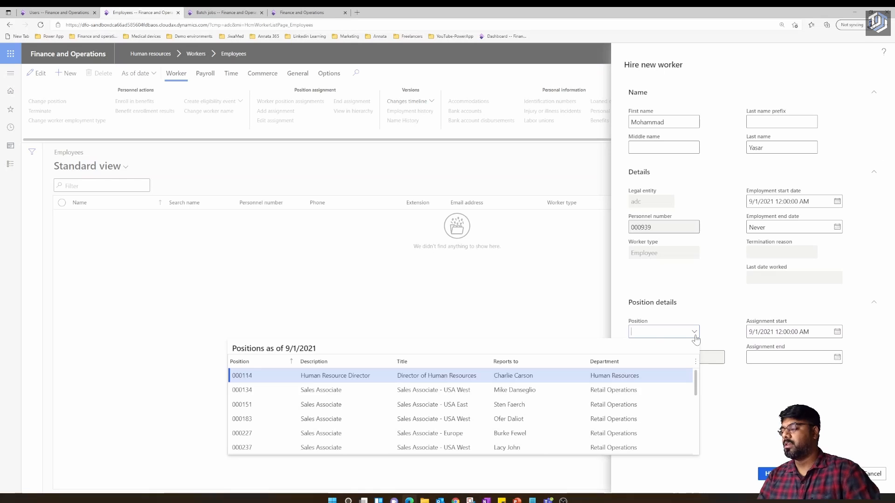
{"action": "scroll", "coordinate": [461, 404], "scroll_direction": "down", "scroll_amount": 3}
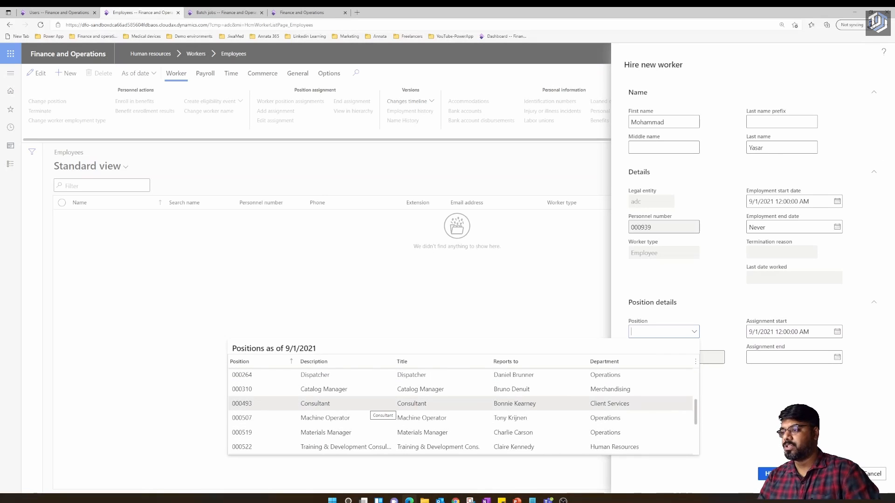
{"action": "left_click", "coordinate": [326, 432]}
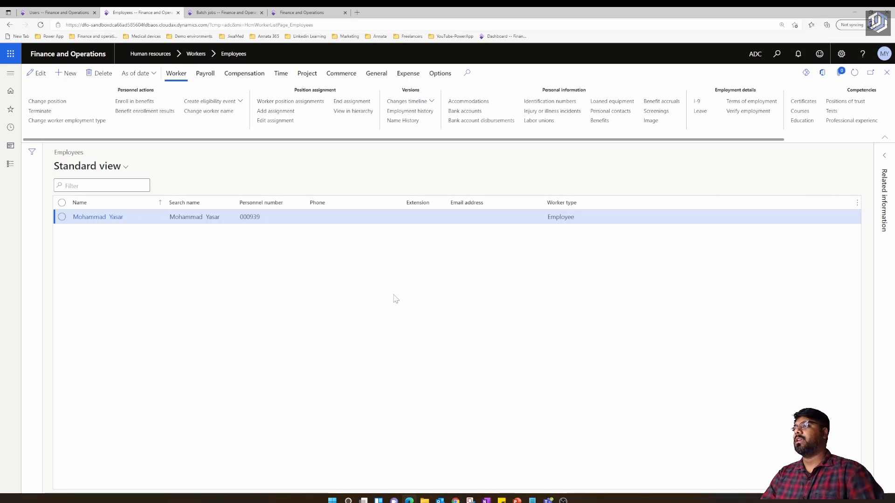
- Close the Employees page after hiring and return to the dashboard
{"action": "left_click", "coordinate": [888, 76]}
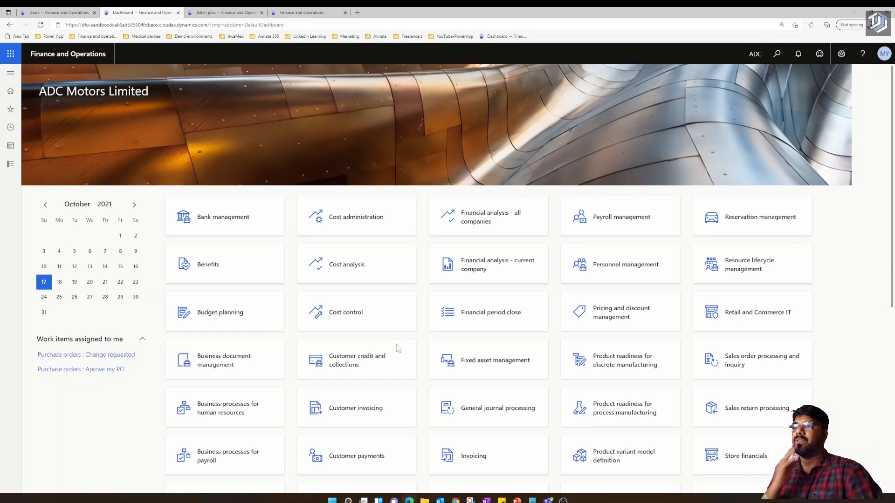
- In the user's Person lookup, filter by the new worker's name and select that worker
{"action": "left_click", "coordinate": [37, 13]}
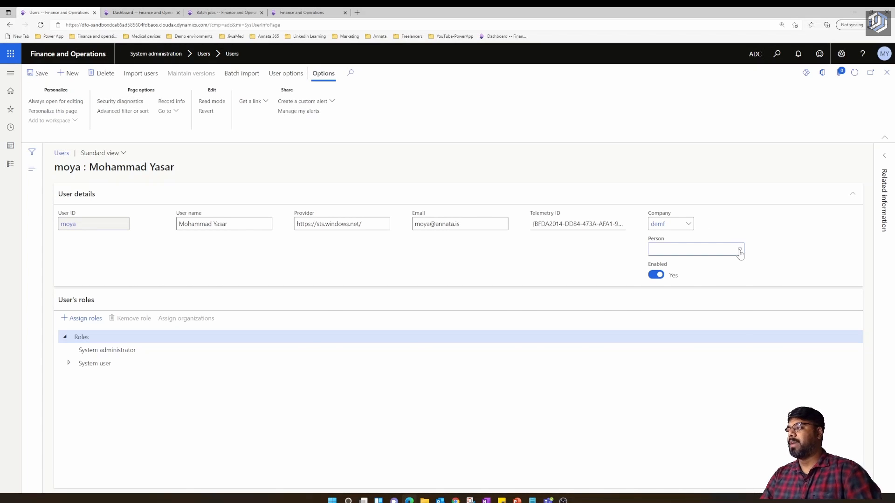
{"action": "left_click", "coordinate": [740, 250]}
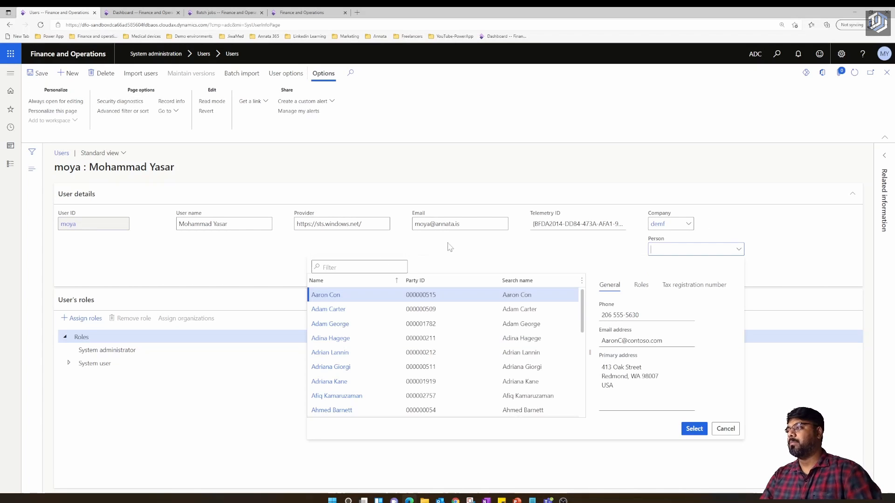
{"action": "left_click", "coordinate": [394, 282]}
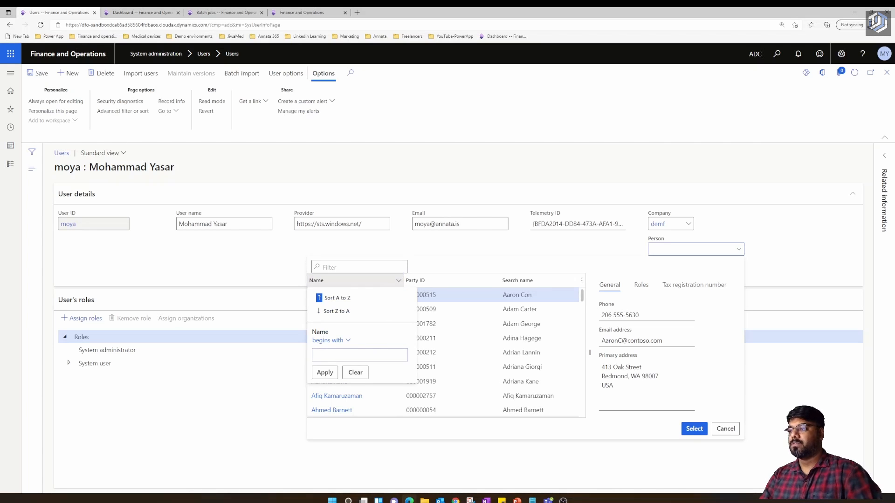
{"action": "type", "text": "mohammad"}
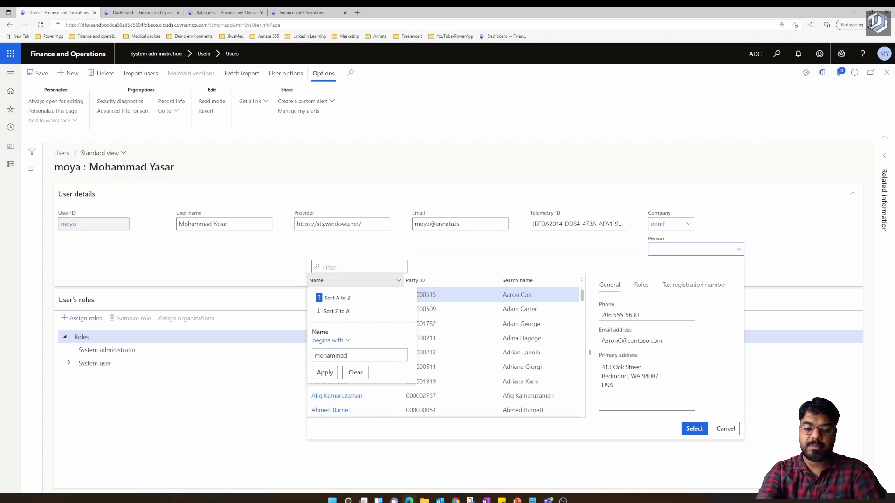
{"action": "key", "text": "Return"}
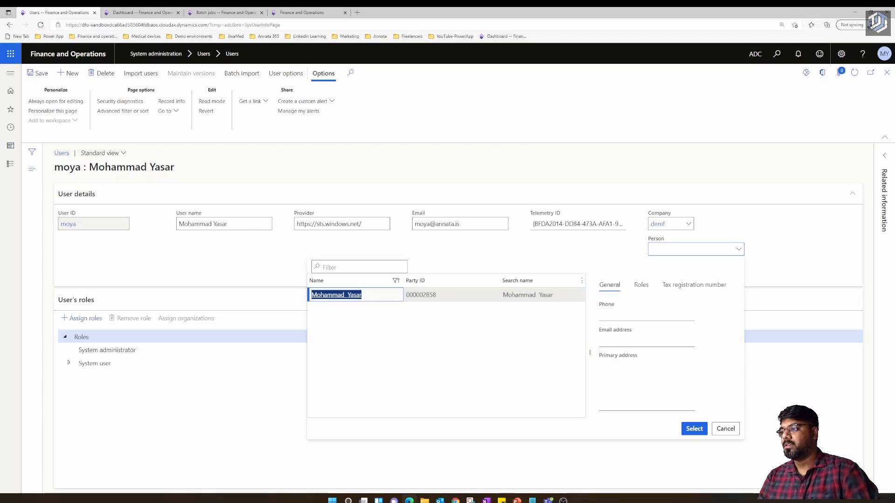
{"action": "left_click", "coordinate": [438, 295]}
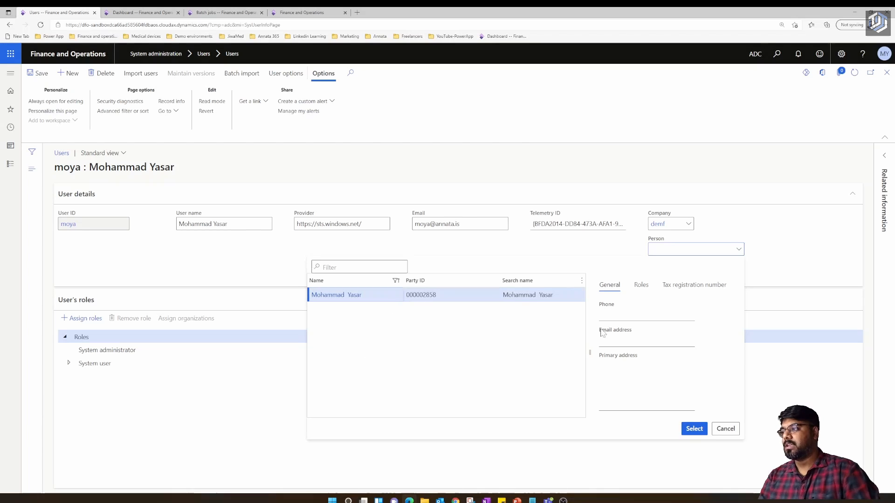
{"action": "left_click", "coordinate": [695, 432]}
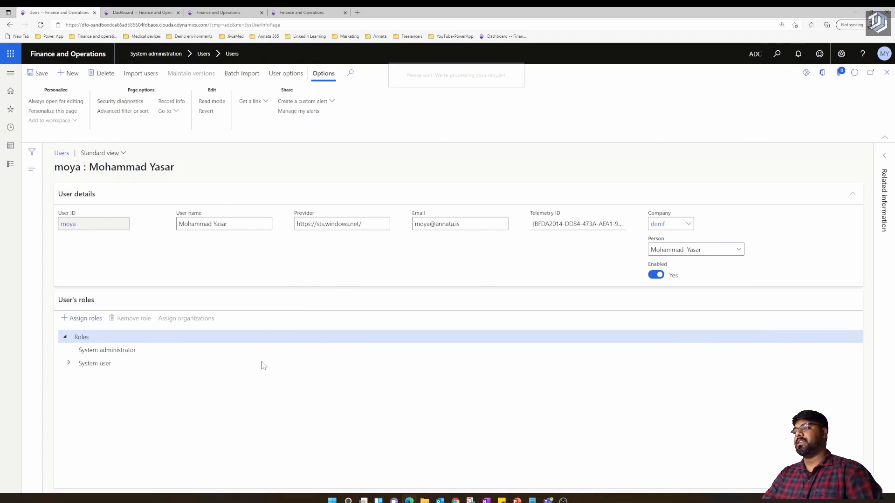
- Save the user record with its linked person
{"action": "left_click", "coordinate": [11, 164]}
{"action": "scroll", "coordinate": [187, 166], "scroll_direction": "up", "scroll_amount": 3}
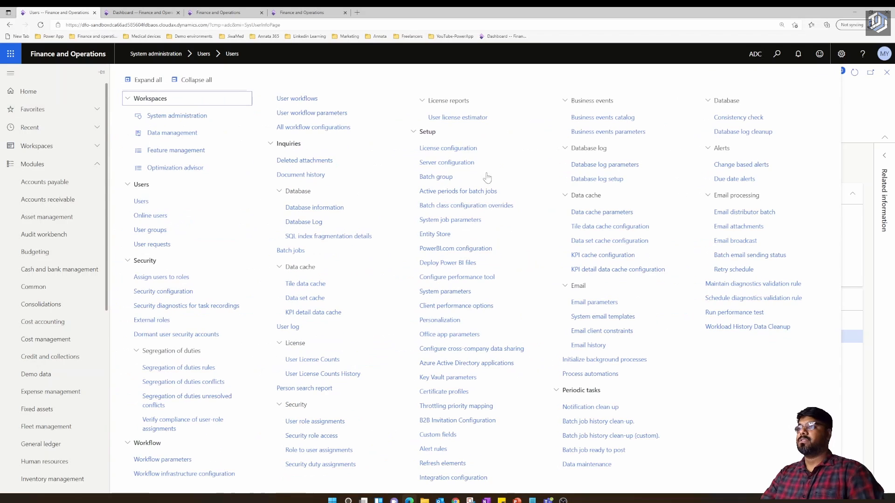
{"action": "left_click", "coordinate": [104, 102]}
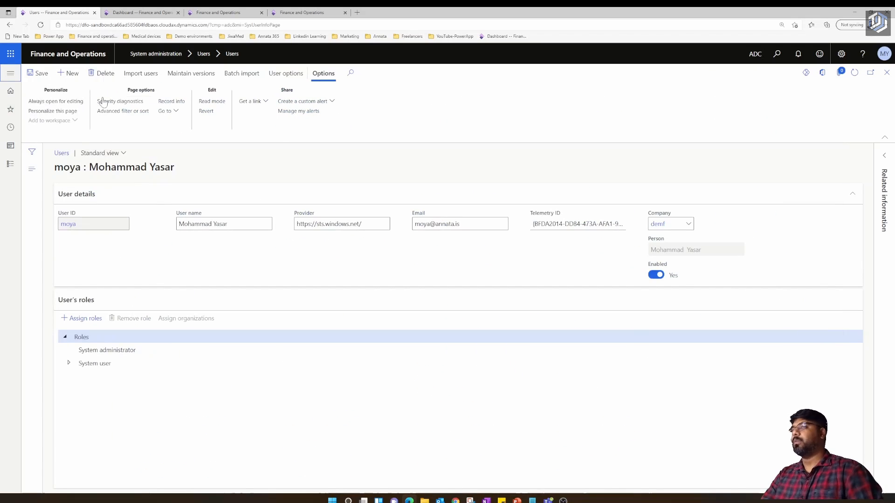
- Go to Procurement and sourcing > Purchase requisitions > All purchase requisitions
{"action": "left_click", "coordinate": [10, 72]}
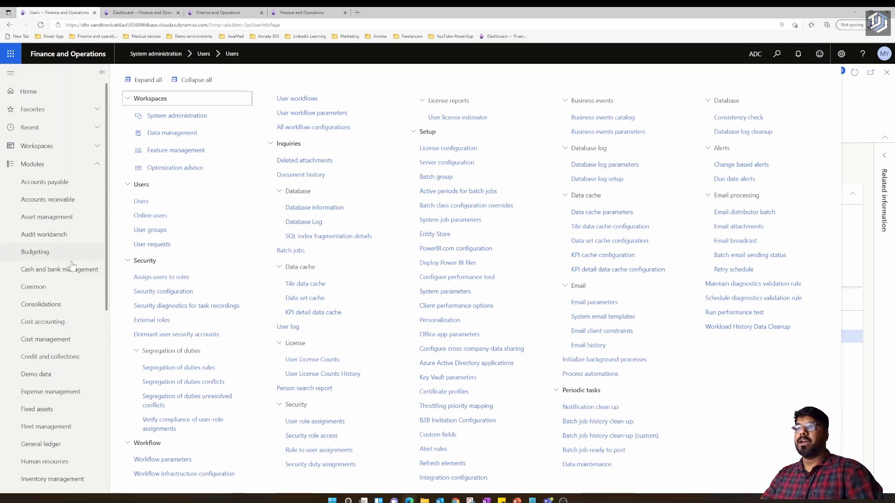
{"action": "scroll", "coordinate": [64, 301], "scroll_direction": "down", "scroll_amount": 6}
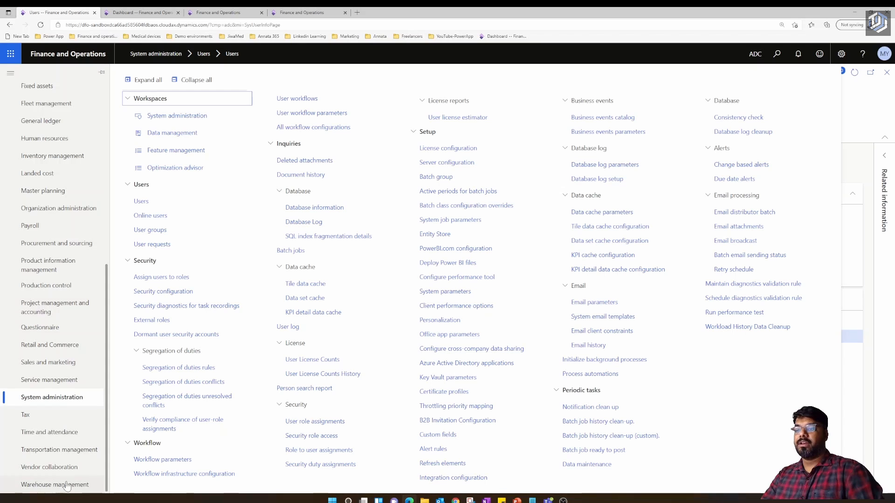
{"action": "left_click", "coordinate": [45, 269]}
{"action": "left_click", "coordinate": [47, 244]}
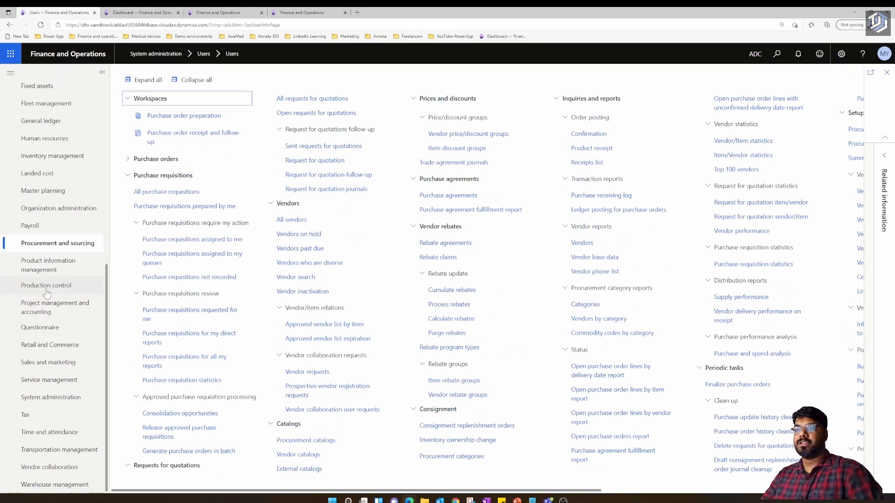
{"action": "left_click", "coordinate": [141, 219]}
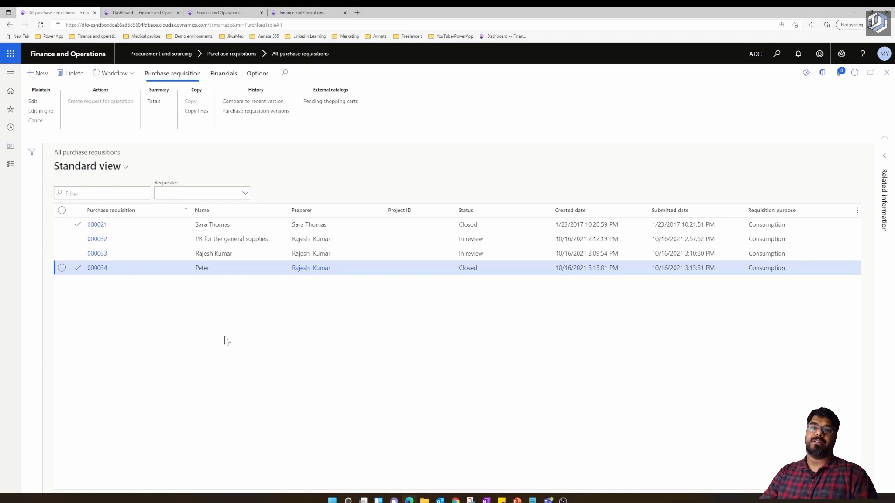
- Open Procurement and sourcing > Setup > Procurement and sourcing workflows, listing six workflows
{"action": "left_click", "coordinate": [10, 75]}
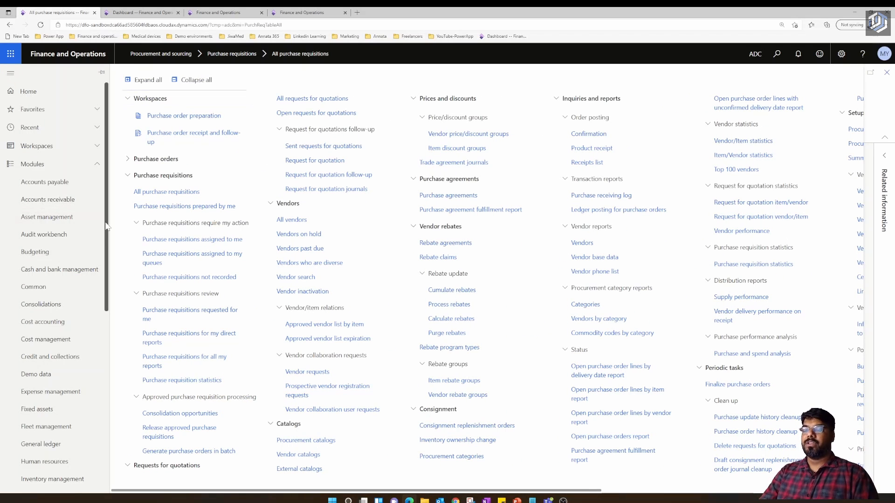
{"action": "left_click_drag", "start_coordinate": [106, 226], "coordinate": [109, 315]}
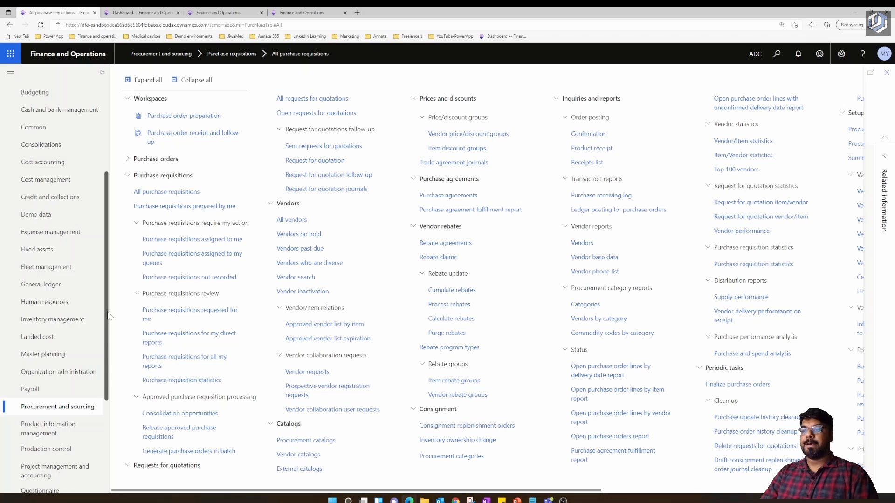
{"action": "left_click_drag", "start_coordinate": [460, 490], "coordinate": [719, 489]}
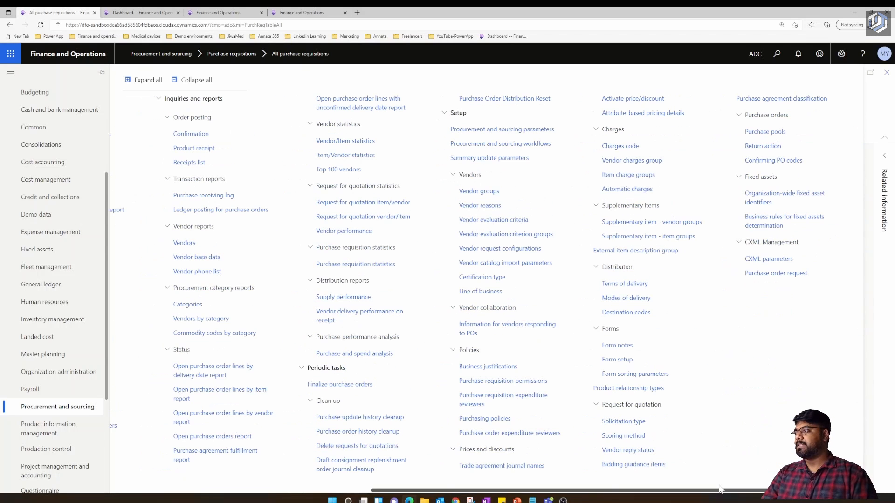
{"action": "left_click", "coordinate": [516, 145]}
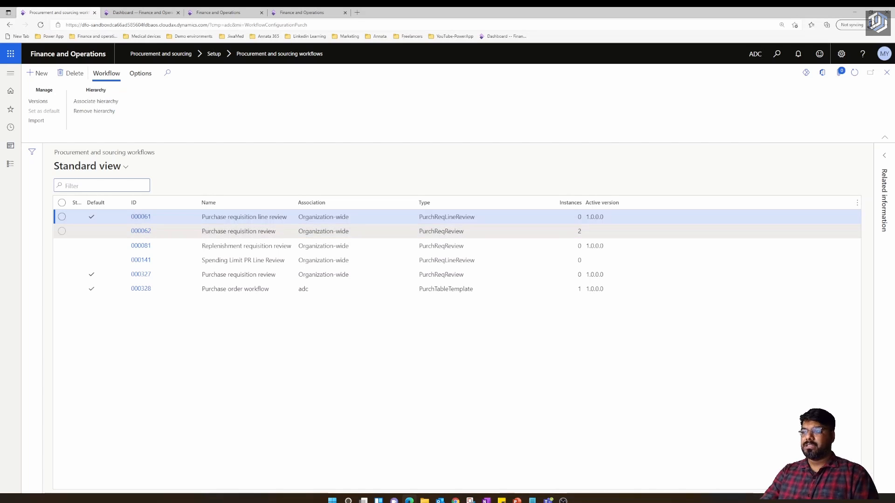
{"action": "left_click", "coordinate": [237, 231]}
{"action": "left_click", "coordinate": [238, 275]}
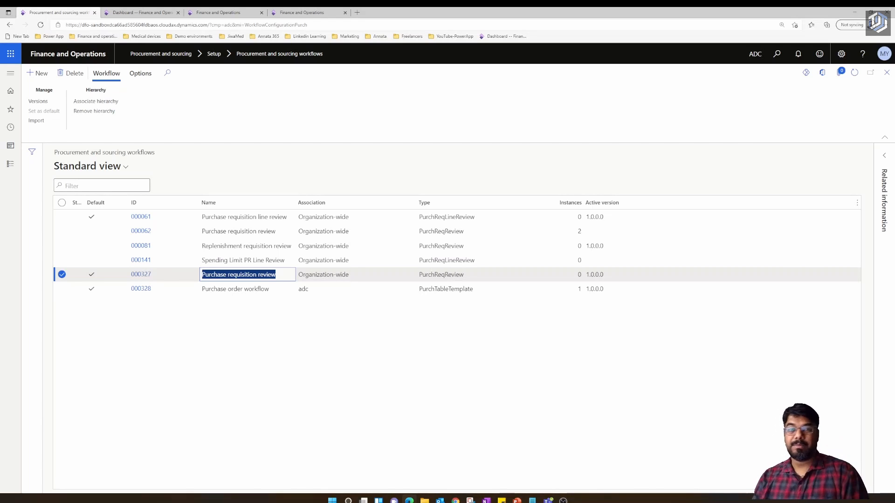
- Create a new Purchase requisition review workflow and open it in the workflow editor
{"action": "left_click", "coordinate": [281, 327]}
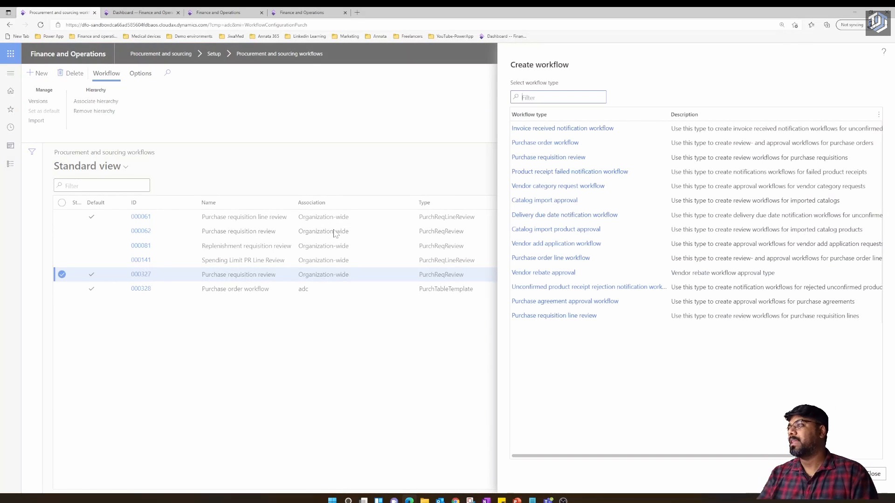
{"action": "left_click", "coordinate": [570, 158]}
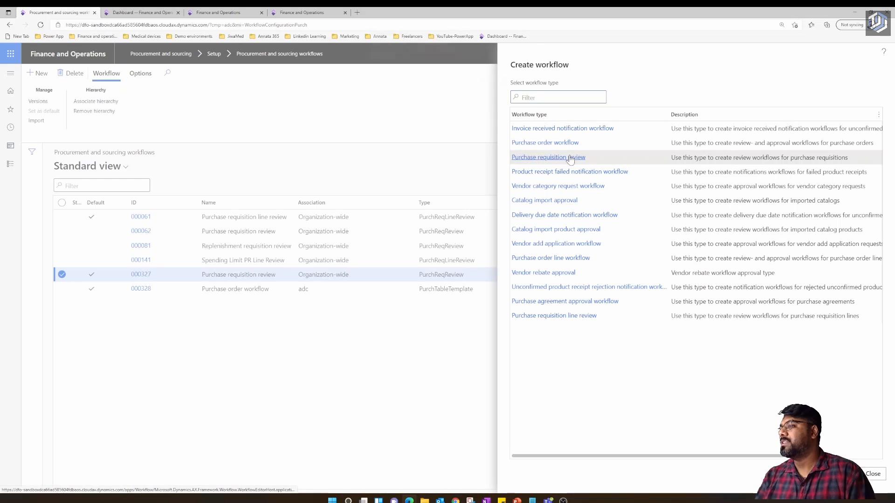
{"action": "left_click", "coordinate": [481, 85]}
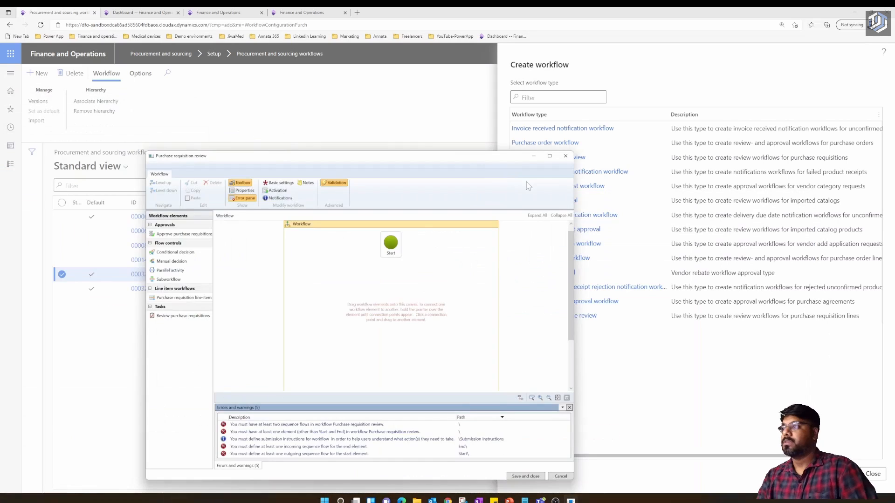
- Maximize and zoom the editor, then place a Conditional decision below Start
{"action": "left_click", "coordinate": [549, 156]}
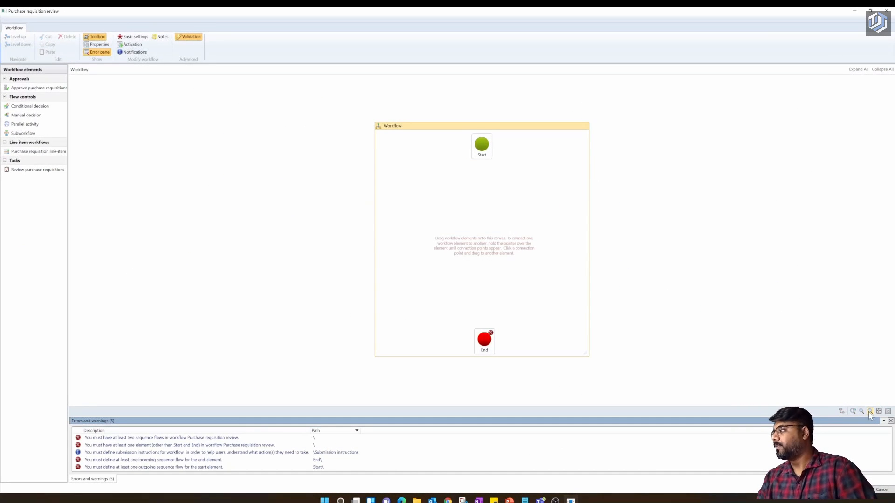
{"action": "left_click", "coordinate": [861, 411]}
{"action": "scroll", "coordinate": [553, 274], "scroll_direction": "down", "scroll_amount": 1}
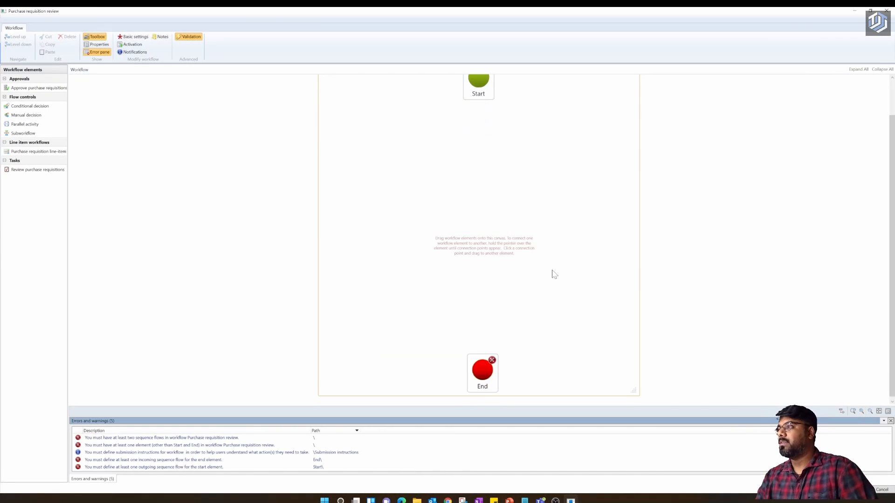
{"action": "scroll", "coordinate": [553, 274], "scroll_direction": "up", "scroll_amount": 1}
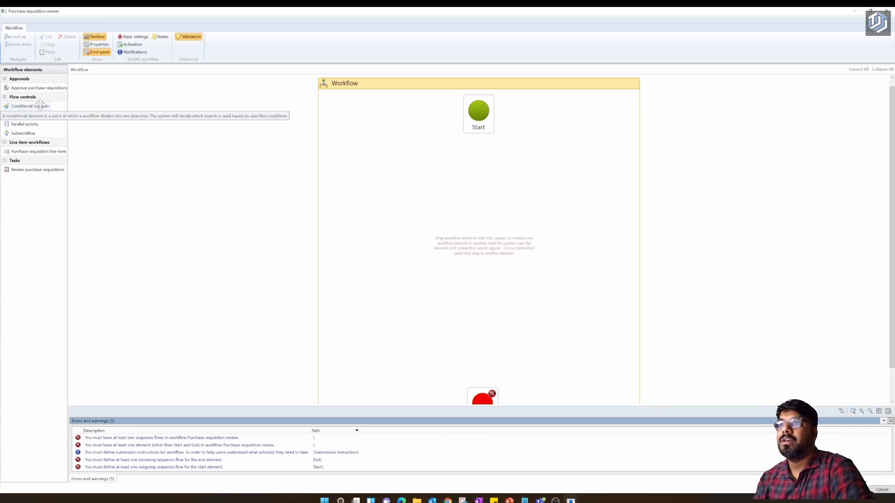
{"action": "left_click_drag", "start_coordinate": [38, 106], "coordinate": [473, 210]}
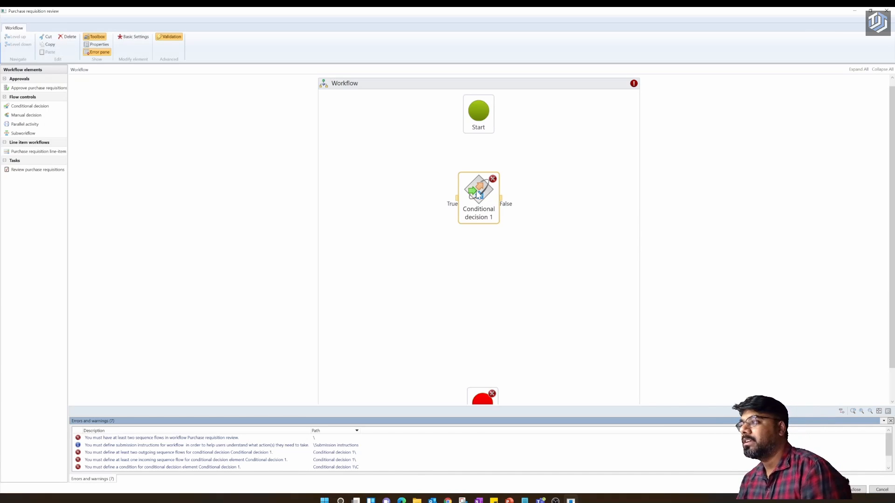
- Nudge Conditional decision 1 upward and open its Properties
{"action": "left_click_drag", "start_coordinate": [478, 195], "coordinate": [473, 184]}
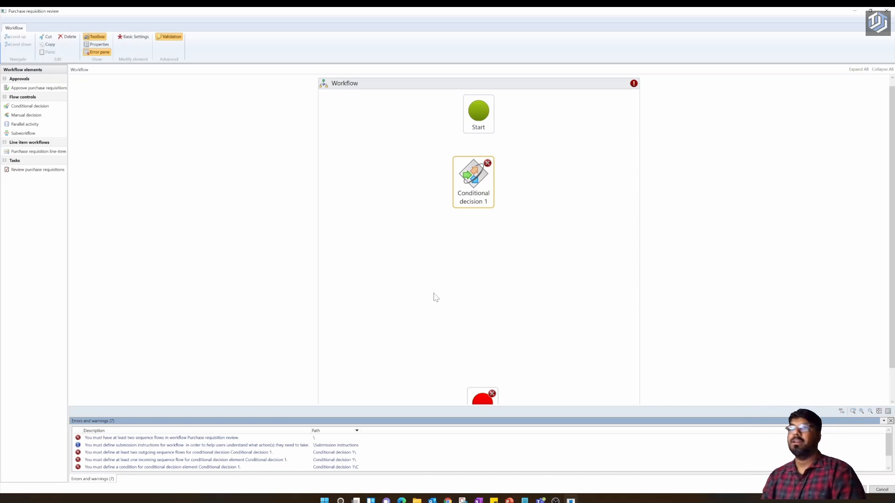
{"action": "mouse_move", "coordinate": [476, 188]}
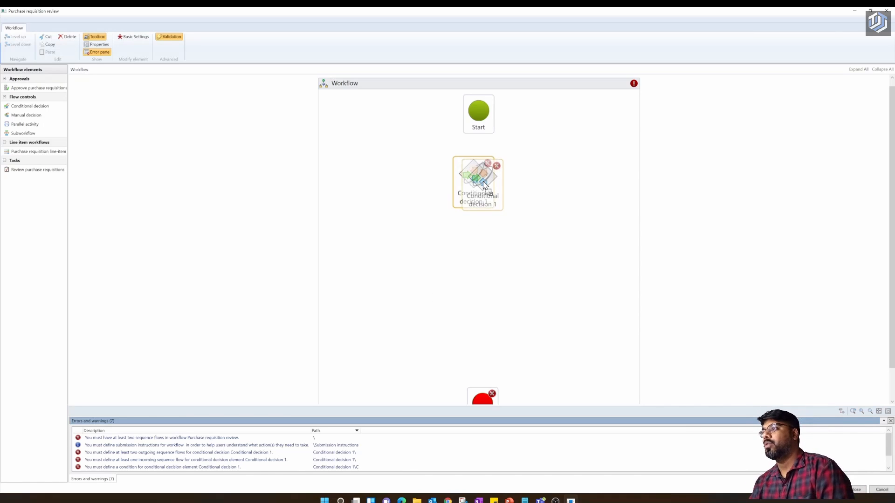
{"action": "left_click", "coordinate": [517, 285]}
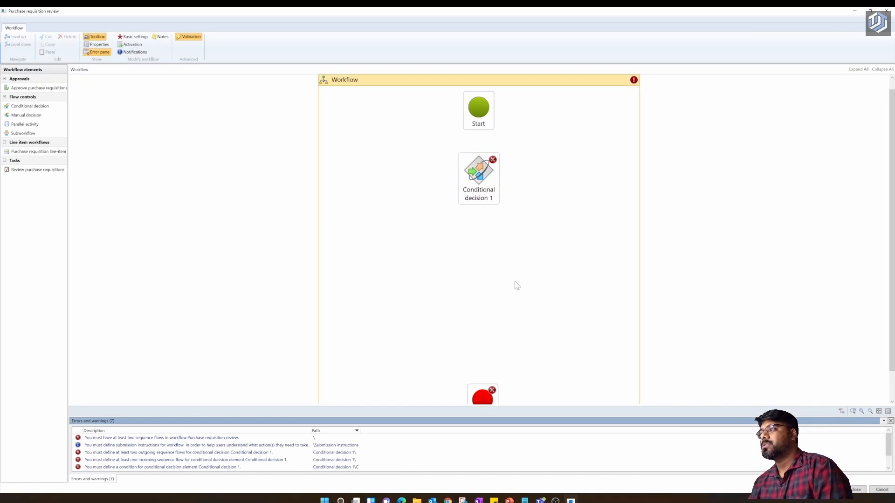
{"action": "left_click", "coordinate": [478, 186]}
{"action": "right_click", "coordinate": [479, 186]}
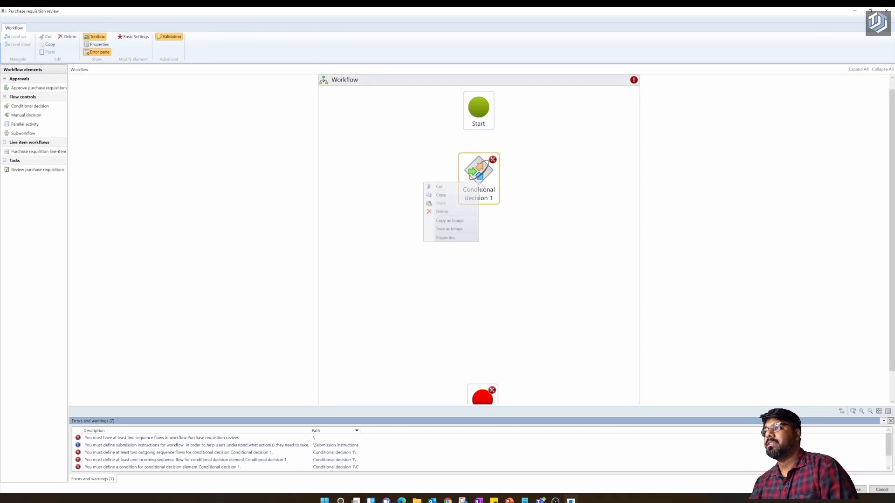
{"action": "left_click", "coordinate": [464, 240]}
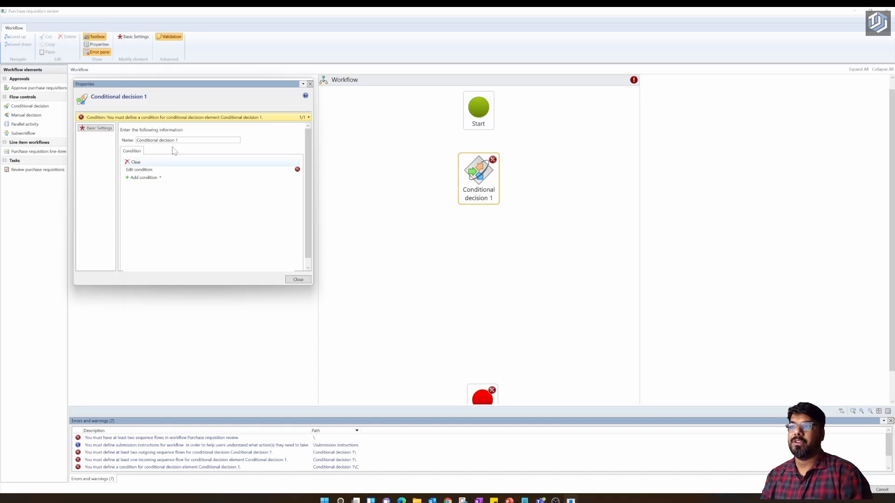
- Add the And condition Purchase requisitions.Reason is value General supplies
{"action": "left_click", "coordinate": [160, 178]}
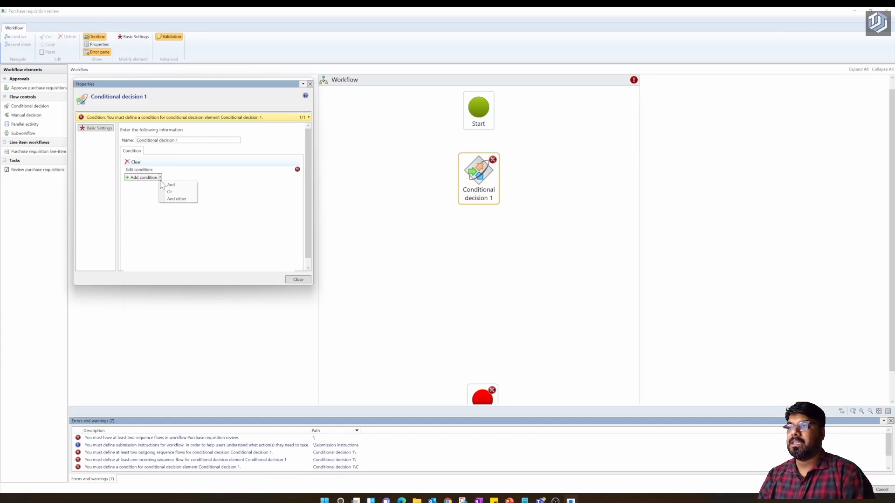
{"action": "left_click", "coordinate": [164, 185]}
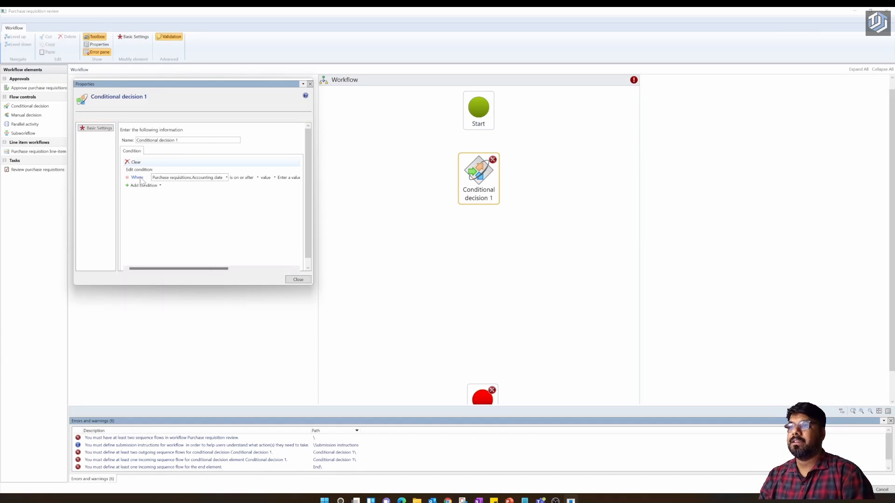
{"action": "left_click", "coordinate": [226, 178]}
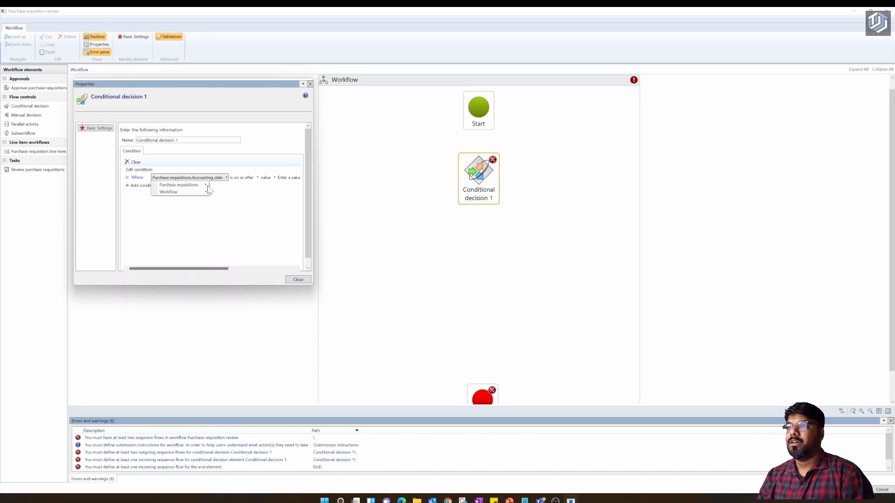
{"action": "mouse_move", "coordinate": [205, 187]}
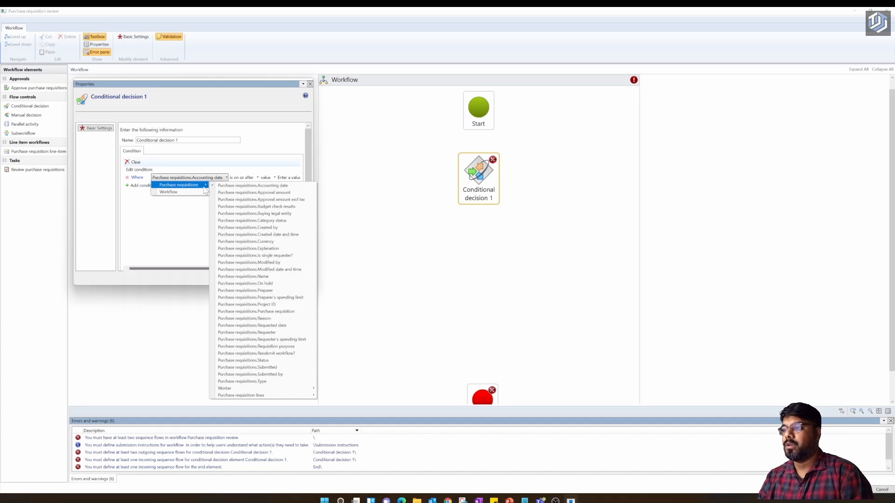
{"action": "left_click", "coordinate": [261, 318]}
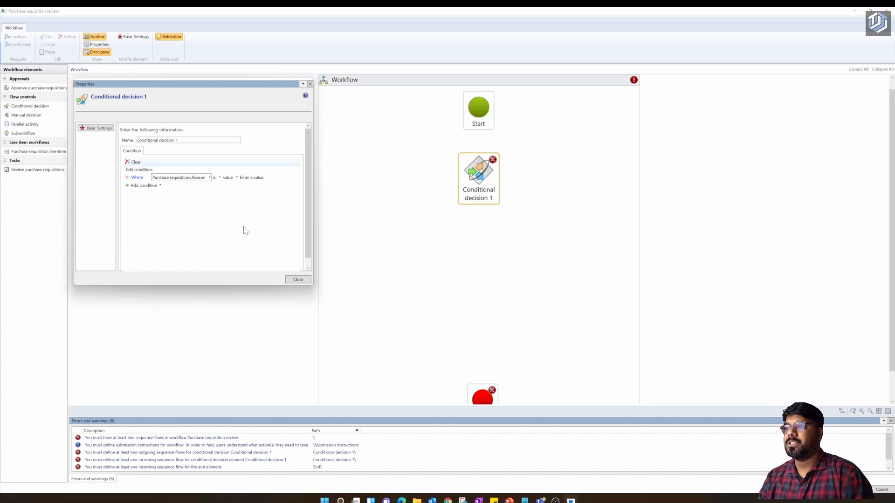
{"action": "left_click", "coordinate": [249, 178]}
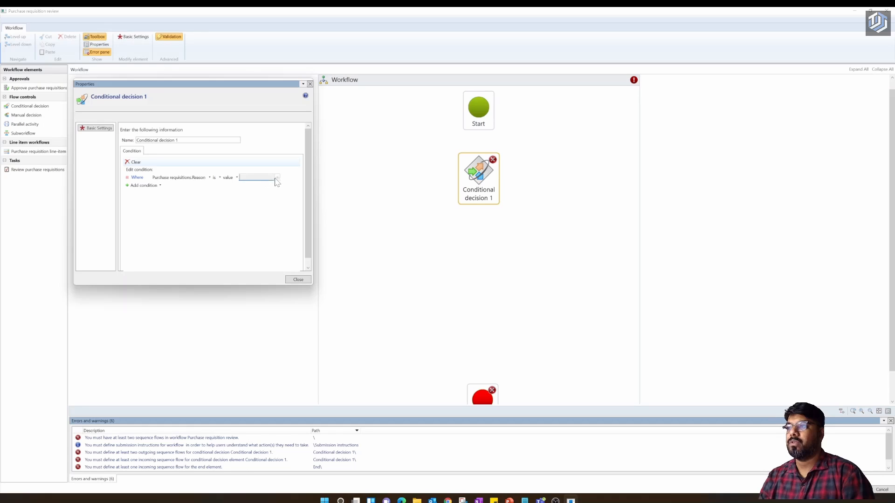
{"action": "left_click", "coordinate": [277, 178]}
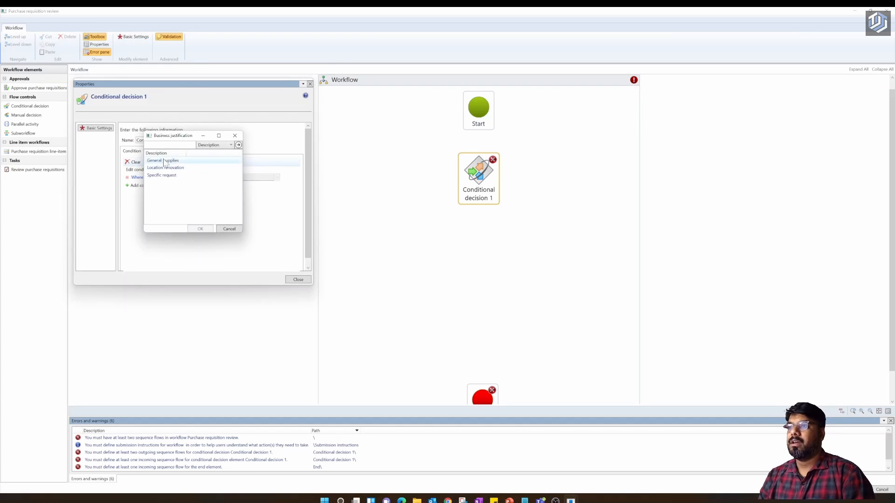
{"action": "left_click", "coordinate": [164, 161]}
{"action": "left_click", "coordinate": [210, 229]}
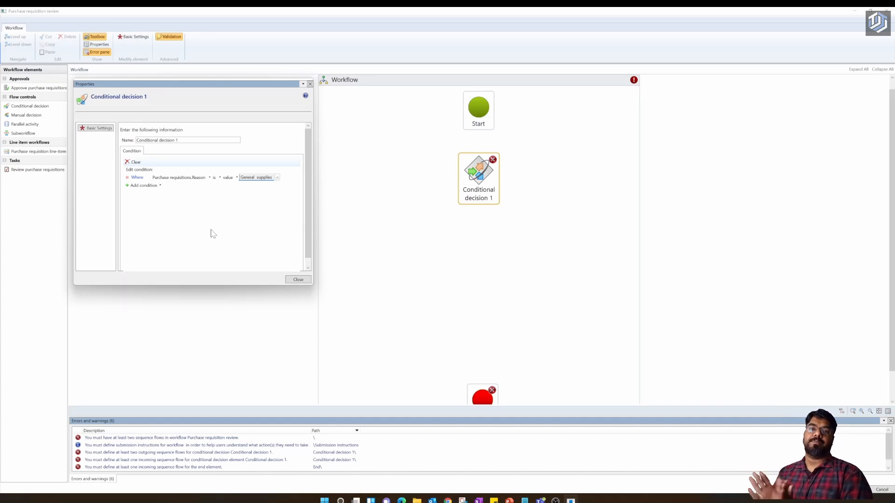
- Add an Or condition: Purchase requisitions.Reason is value Location renovation
{"action": "left_click", "coordinate": [157, 186]}
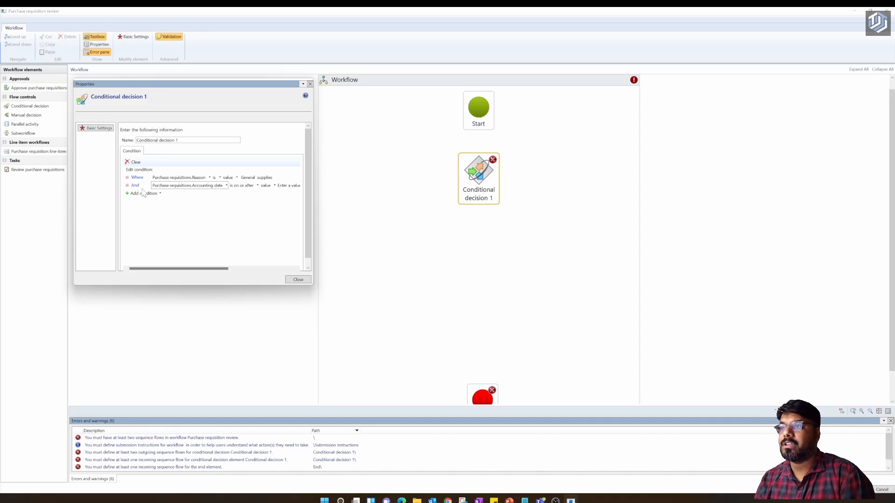
{"action": "left_click", "coordinate": [127, 185]}
{"action": "left_click", "coordinate": [159, 185]}
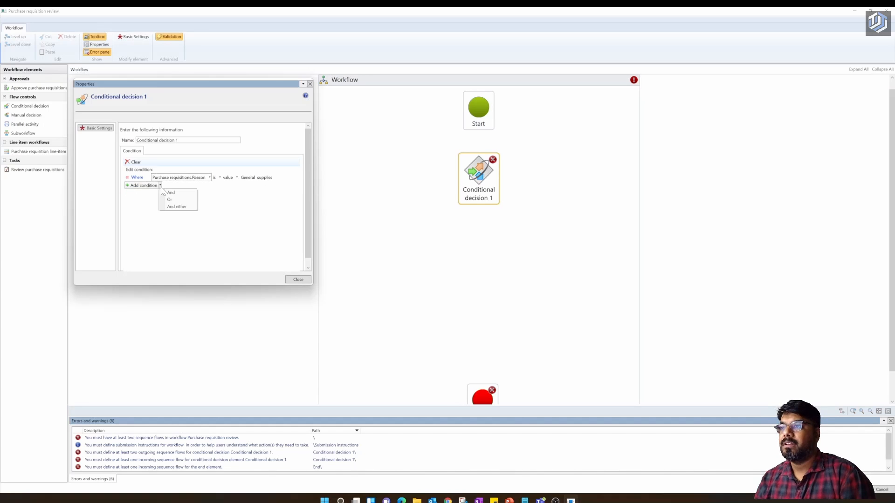
{"action": "left_click", "coordinate": [176, 201]}
{"action": "left_click", "coordinate": [231, 202]}
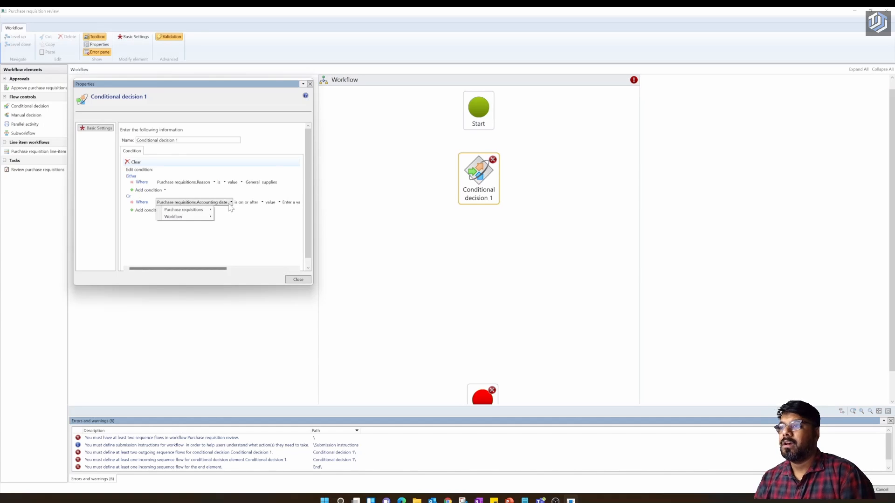
{"action": "mouse_move", "coordinate": [214, 212]}
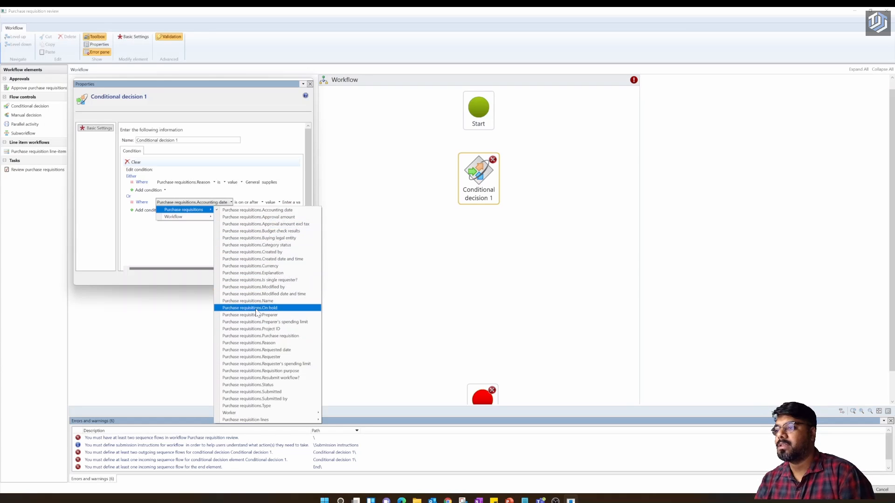
{"action": "left_click", "coordinate": [260, 343]}
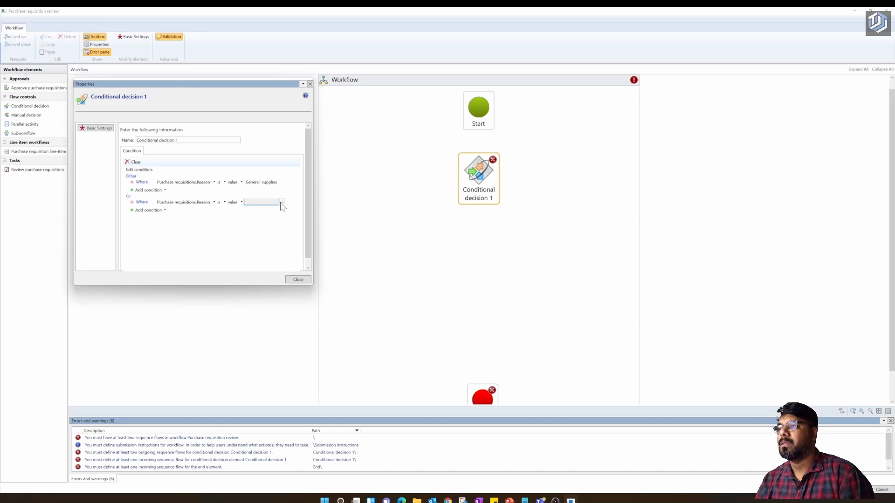
{"action": "left_click", "coordinate": [281, 202]}
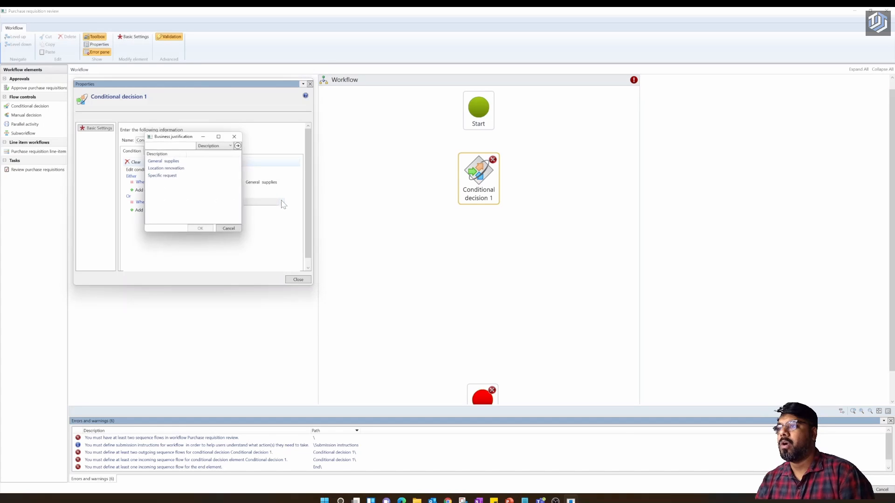
{"action": "left_click", "coordinate": [186, 168]}
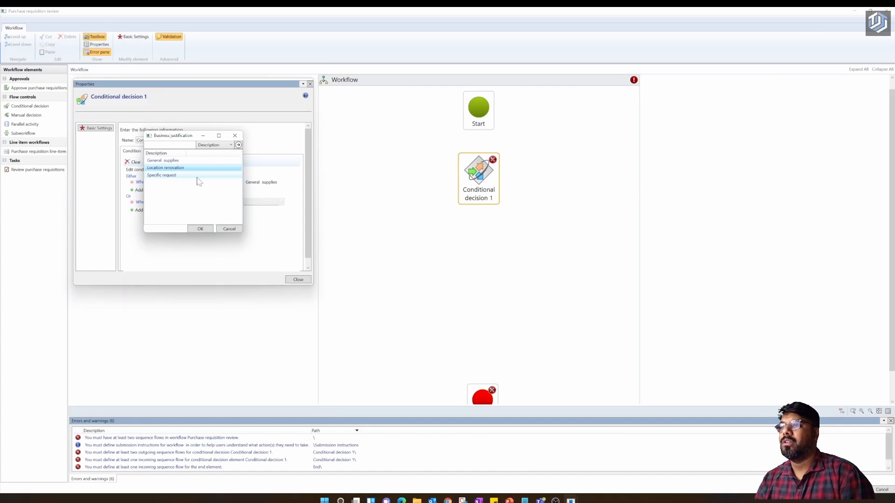
{"action": "left_click", "coordinate": [201, 229]}
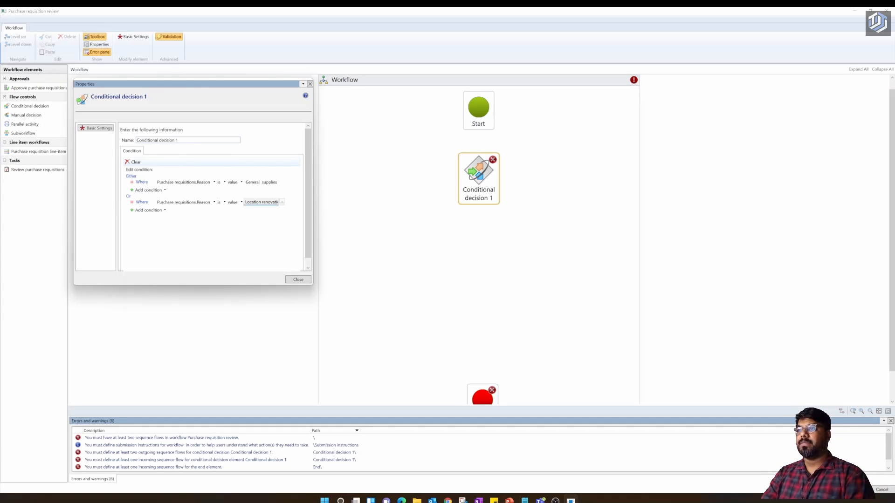
- Replace the decision's name with 'If general supplies or Location renovation'
{"action": "left_click", "coordinate": [186, 140]}
{"action": "key", "text": "BackSpace"}
{"action": "key", "text": "BackSpace"}
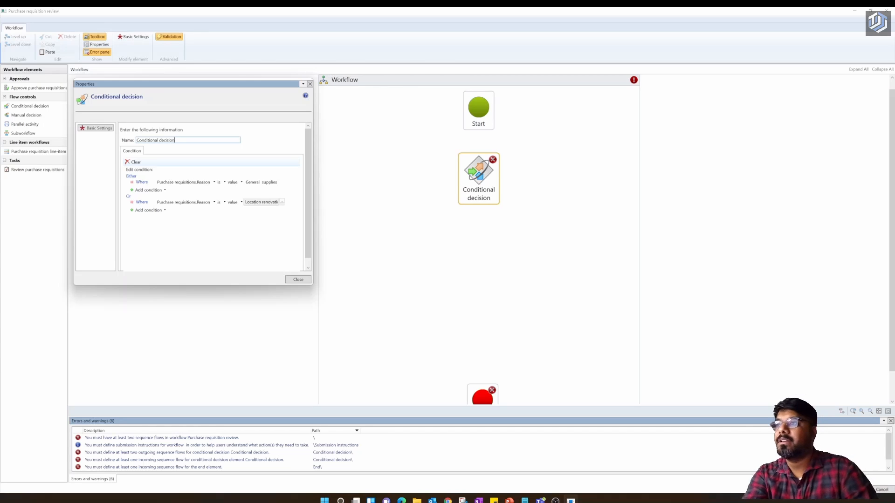
{"action": "key", "text": "BackSpace"}
{"action": "key", "text": "BackSpace"}
{"action": "key", "text": "BackSpace"}
{"action": "key", "text": "BackSpace"}
{"action": "key", "text": "BackSpace"}
{"action": "key", "text": "BackSpace"}
{"action": "key", "text": "BackSpace"}
{"action": "key", "text": "BackSpace"}
{"action": "key", "text": "BackSpace"}
{"action": "key", "text": "BackSpace"}
{"action": "key", "text": "BackSpace"}
{"action": "key", "text": "BackSpace"}
{"action": "key", "text": "BackSpace"}
{"action": "key", "text": "BackSpace"}
{"action": "key", "text": "BackSpace"}
{"action": "key", "text": "BackSpace"}
{"action": "key", "text": "BackSpace"}
{"action": "key", "text": "BackSpace"}
{"action": "key", "text": "BackSpace"}
{"action": "key", "text": "BackSpace"}
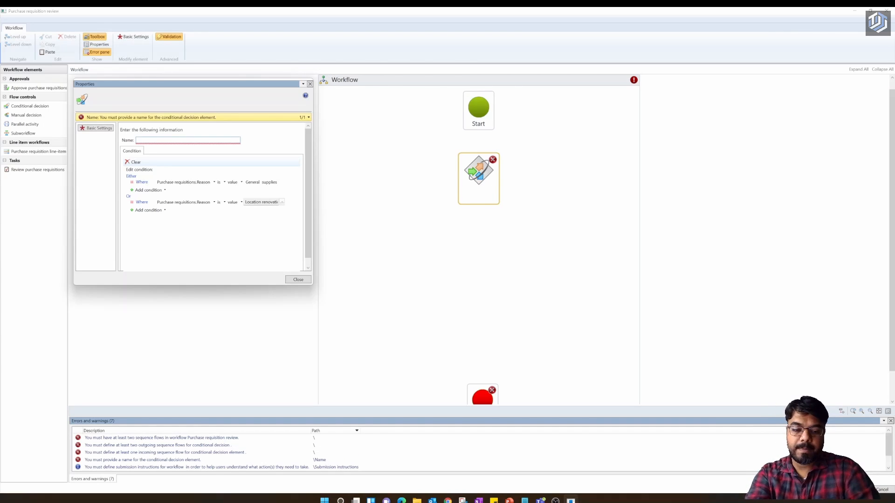
{"action": "type", "text": "If"}
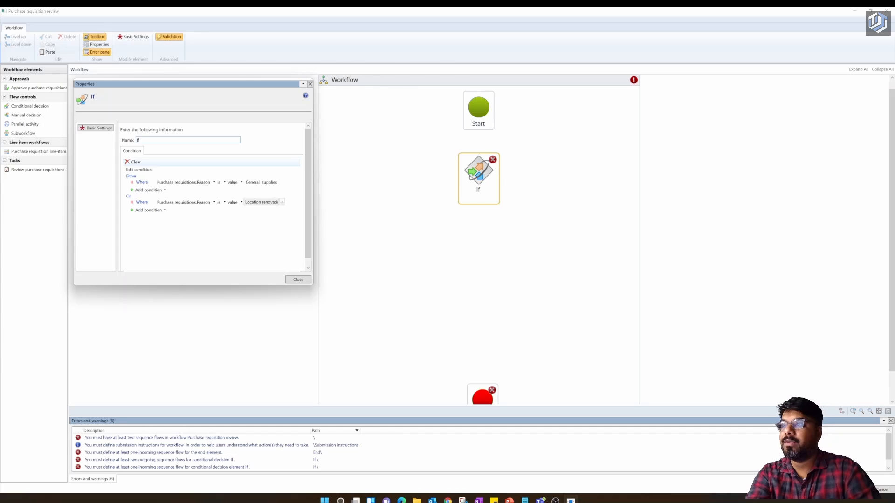
{"action": "type", "text": " gener"}
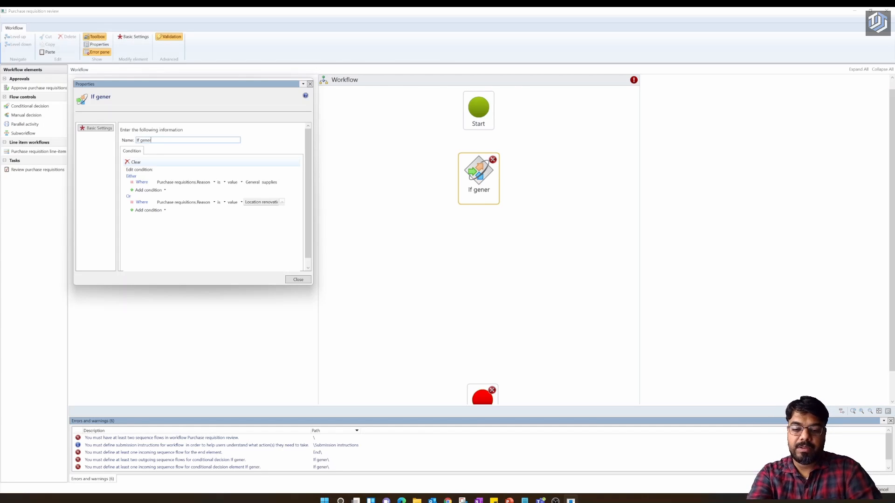
{"action": "type", "text": "al su"}
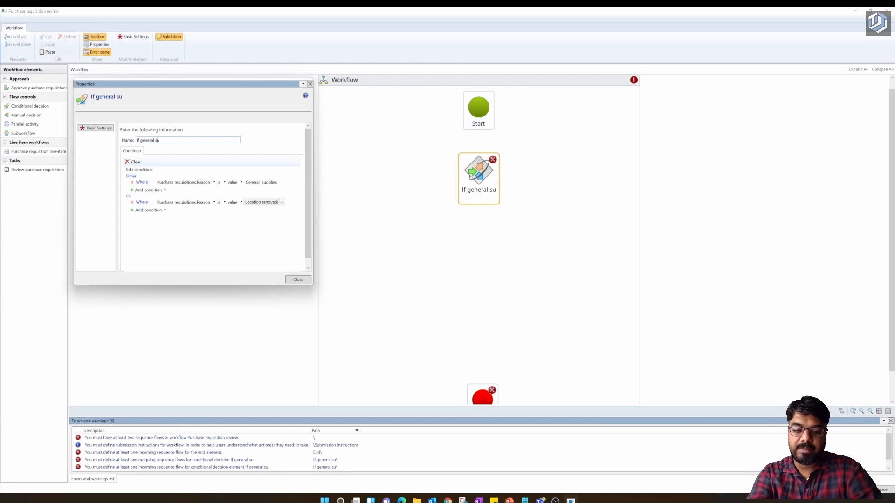
{"action": "type", "text": "pplies"}
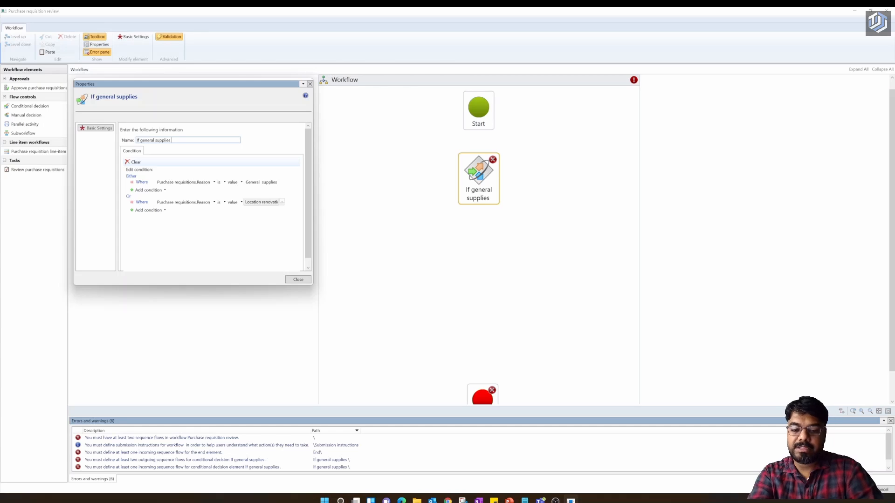
{"action": "type", "text": " or Locat"}
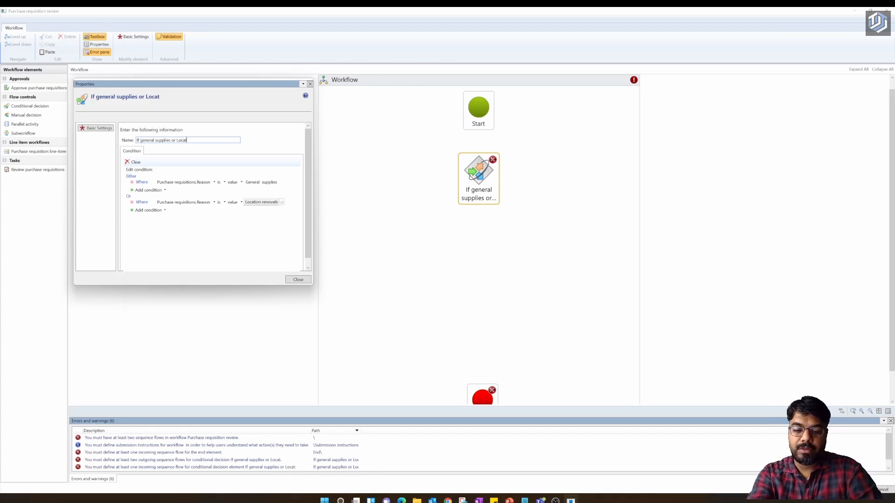
{"action": "type", "text": "ion r"}
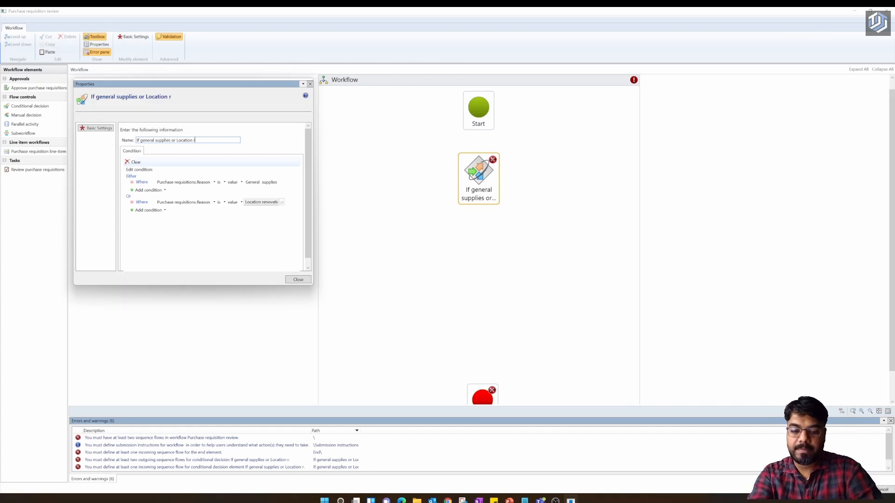
{"action": "type", "text": "enovation"}
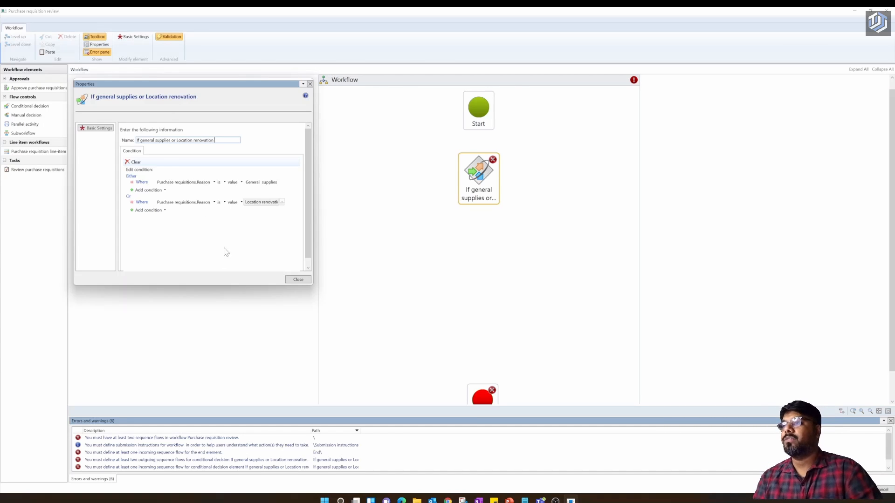
{"action": "mouse_move", "coordinate": [469, 171]}
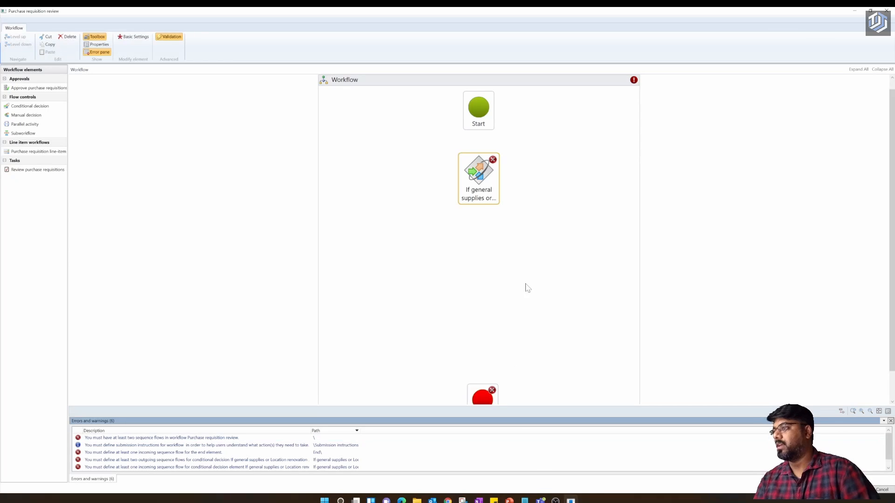
- Reopen the decision's properties to check its conditions, then close them
{"action": "right_click", "coordinate": [484, 170]}
{"action": "left_click", "coordinate": [467, 226]}
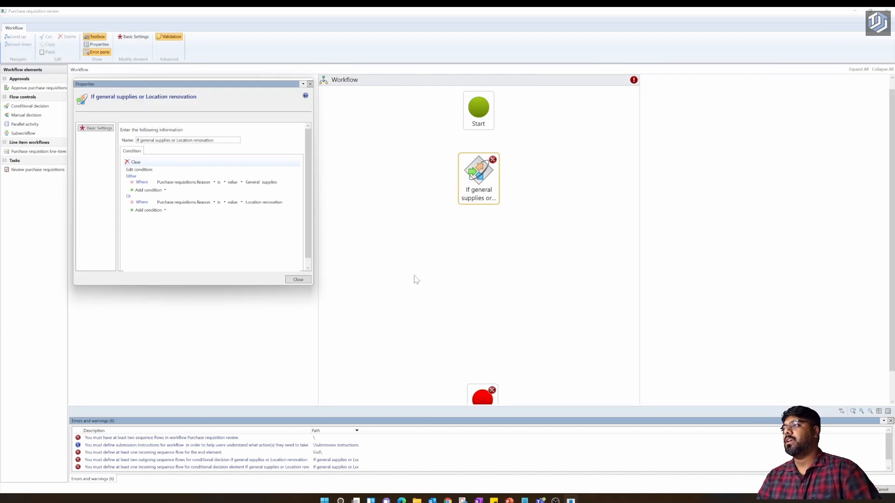
{"action": "left_click", "coordinate": [298, 280]}
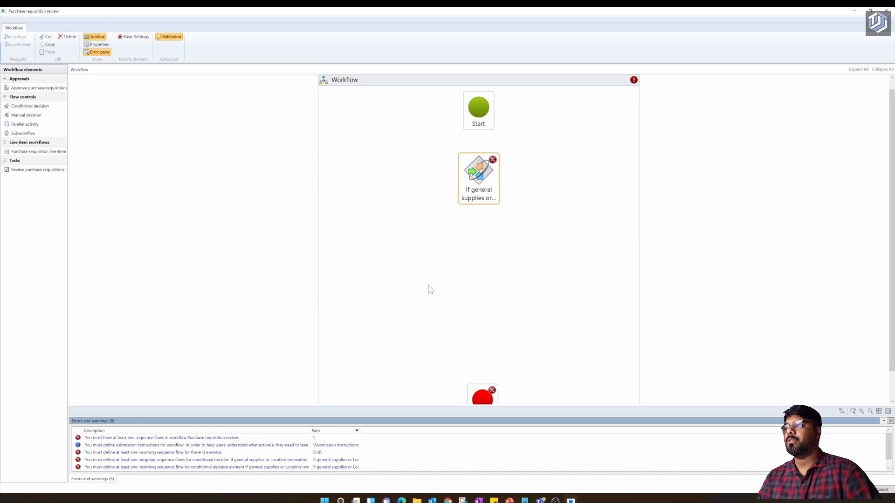
- Connect Start to the decision and drop Approve purchase requisitions onto the canvas
{"action": "left_click", "coordinate": [428, 289]}
{"action": "mouse_move", "coordinate": [492, 162]}
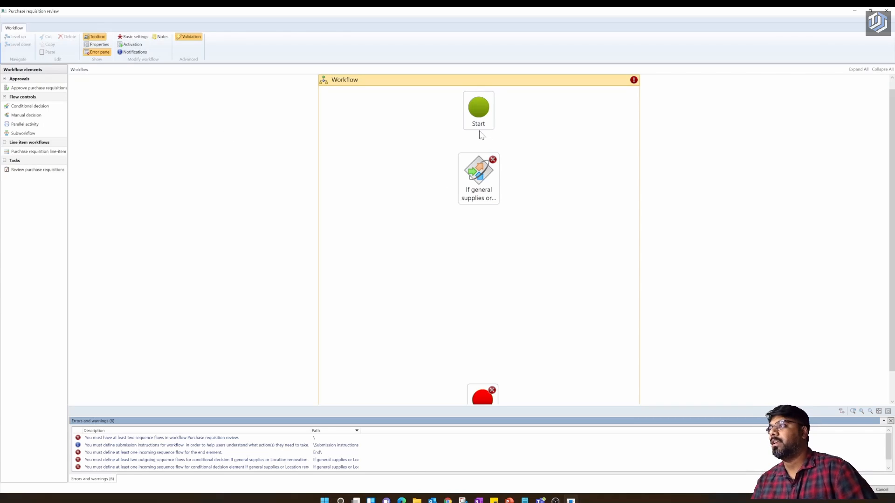
{"action": "left_click_drag", "start_coordinate": [479, 131], "coordinate": [479, 159]}
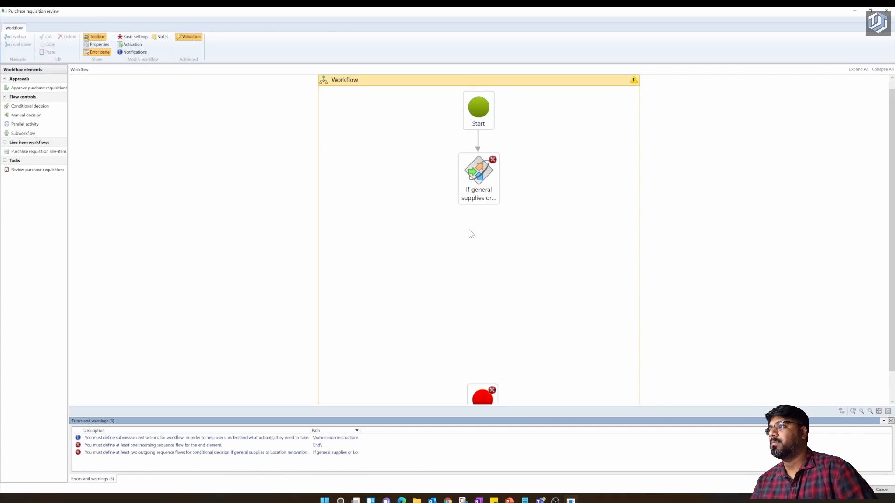
{"action": "mouse_move", "coordinate": [455, 184]}
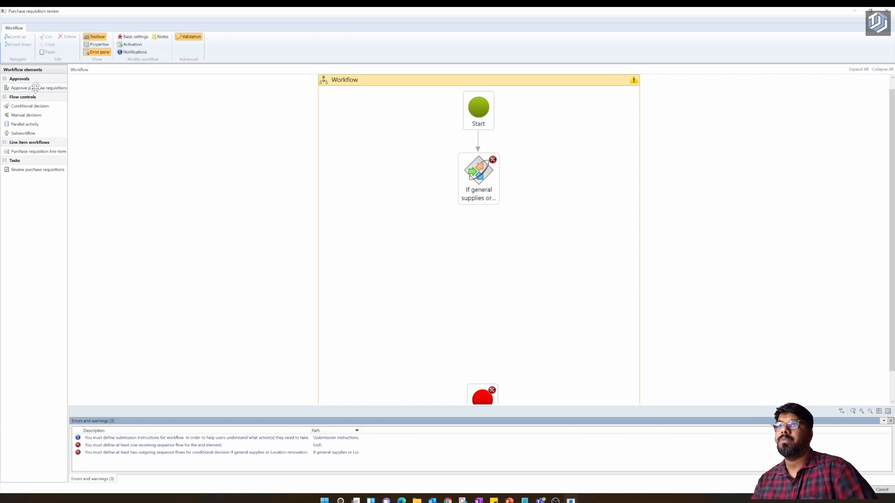
{"action": "left_click_drag", "start_coordinate": [36, 88], "coordinate": [401, 257]}
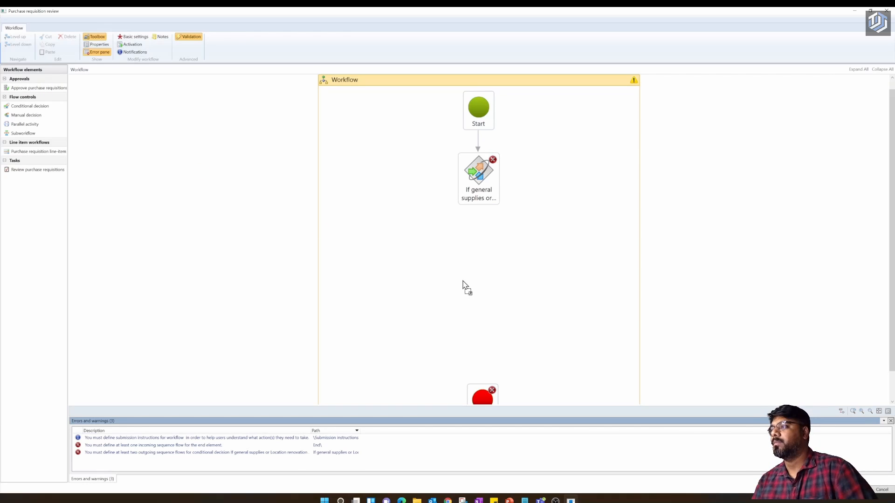
- Link the decision's True outcome to Approve purchase requisitions 1 and open its properties
{"action": "mouse_move", "coordinate": [455, 184]}
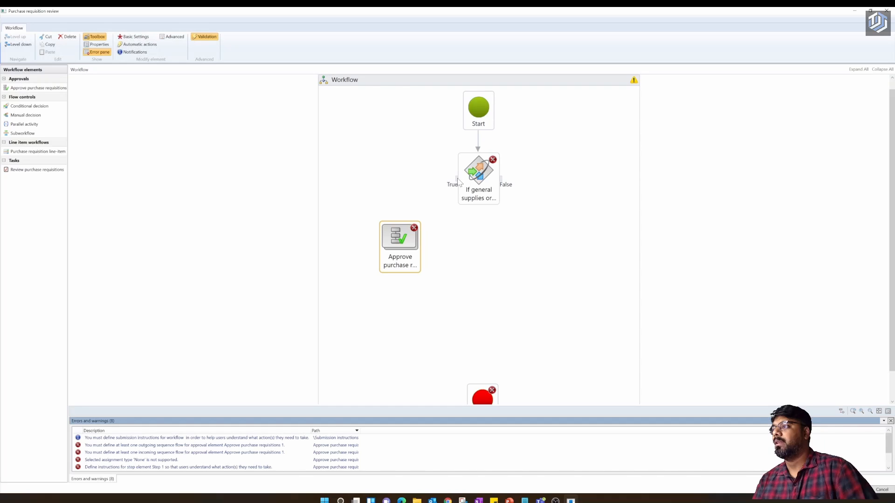
{"action": "left_click_drag", "start_coordinate": [455, 182], "coordinate": [401, 220]}
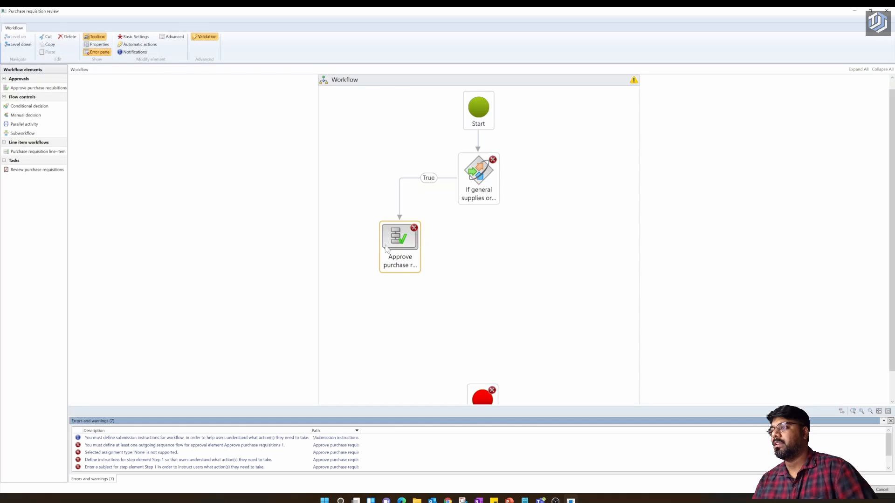
{"action": "mouse_move", "coordinate": [394, 235]}
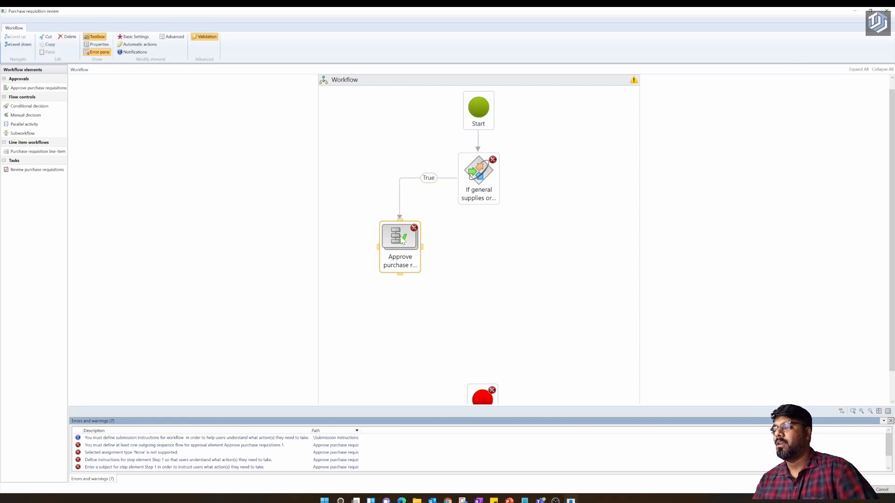
{"action": "right_click", "coordinate": [402, 261]}
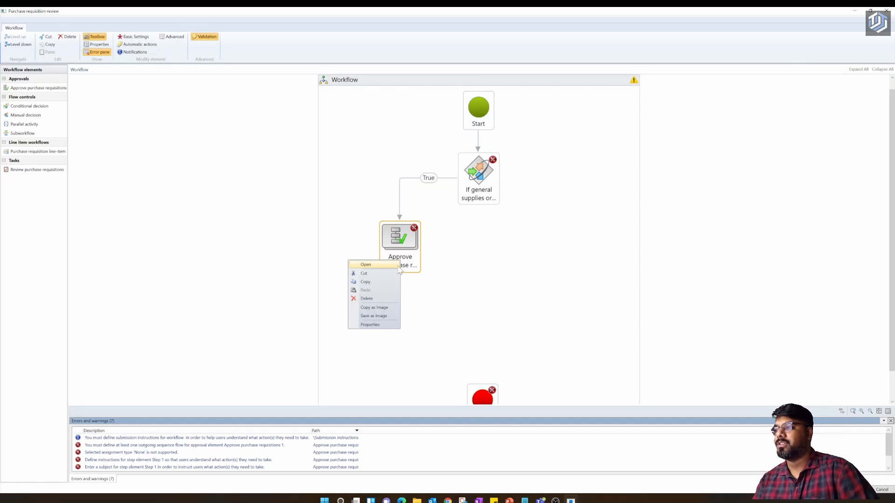
{"action": "left_click", "coordinate": [417, 268]}
{"action": "right_click", "coordinate": [417, 267]}
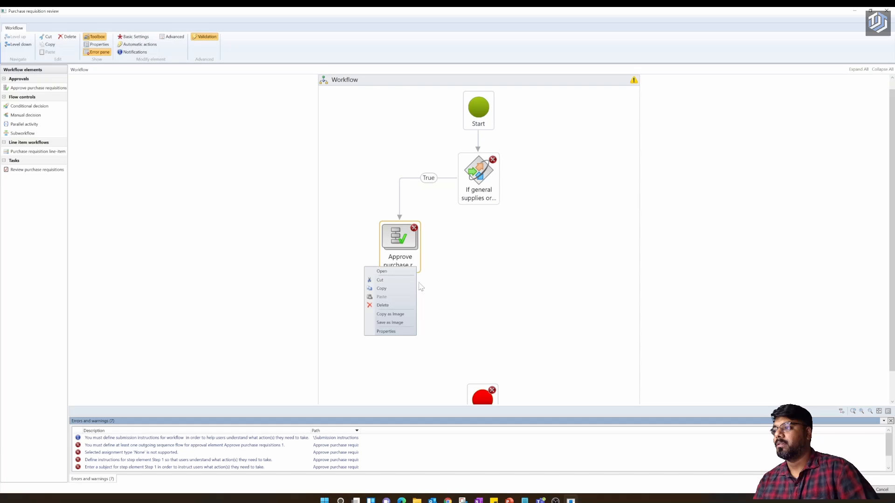
{"action": "left_click", "coordinate": [412, 330]}
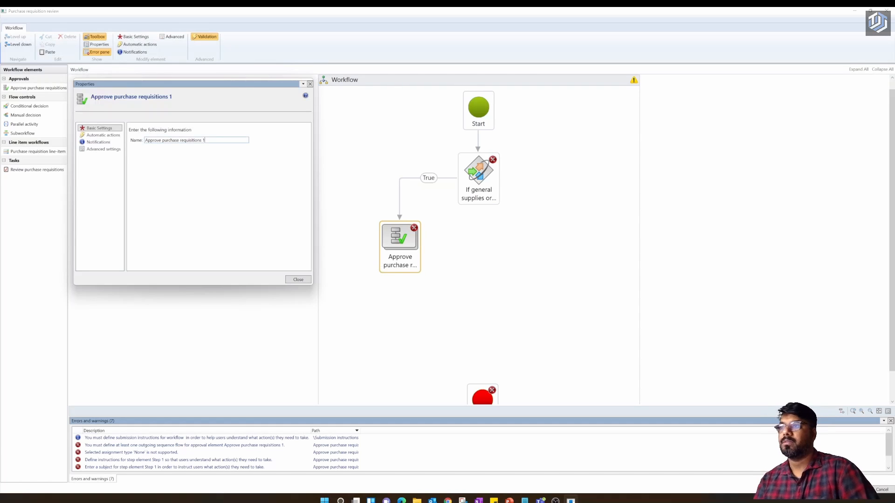
- Name the approval step 'Manager Approval required' and close its properties
{"action": "key", "text": "BackSpace"}
{"action": "key", "text": "BackSpace"}
{"action": "key", "text": "BackSpace"}
{"action": "key", "text": "BackSpace"}
{"action": "key", "text": "BackSpace"}
{"action": "key", "text": "BackSpace"}
{"action": "key", "text": "BackSpace"}
{"action": "key", "text": "BackSpace"}
{"action": "key", "text": "BackSpace"}
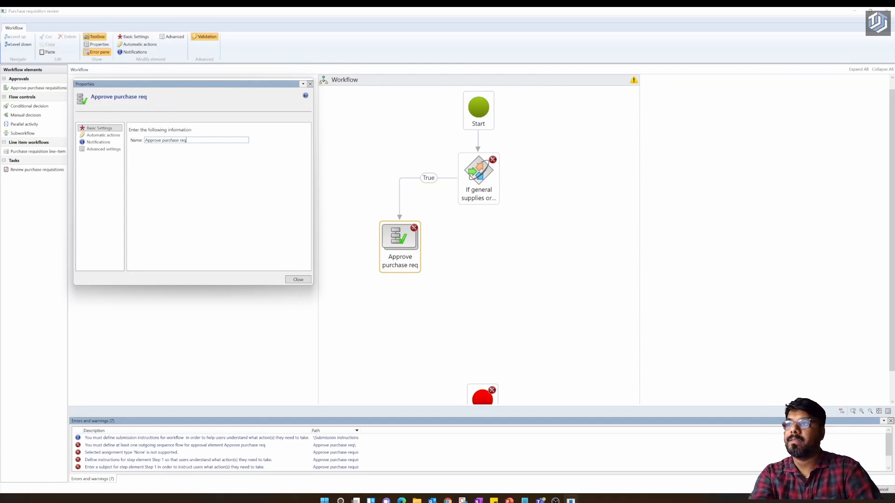
{"action": "key", "text": "BackSpace"}
{"action": "key", "text": "BackSpace"}
{"action": "key", "text": "BackSpace"}
{"action": "key", "text": "BackSpace"}
{"action": "key", "text": "BackSpace"}
{"action": "key", "text": "BackSpace"}
{"action": "key", "text": "BackSpace"}
{"action": "key", "text": "BackSpace"}
{"action": "key", "text": "BackSpace"}
{"action": "key", "text": "BackSpace"}
{"action": "key", "text": "BackSpace"}
{"action": "key", "text": "BackSpace"}
{"action": "key", "text": "BackSpace"}
{"action": "key", "text": "BackSpace"}
{"action": "key", "text": "BackSpace"}
{"action": "key", "text": "BackSpace"}
{"action": "key", "text": "BackSpace"}
{"action": "key", "text": "BackSpace"}
{"action": "key", "text": "BackSpace"}
{"action": "key", "text": "BackSpace"}
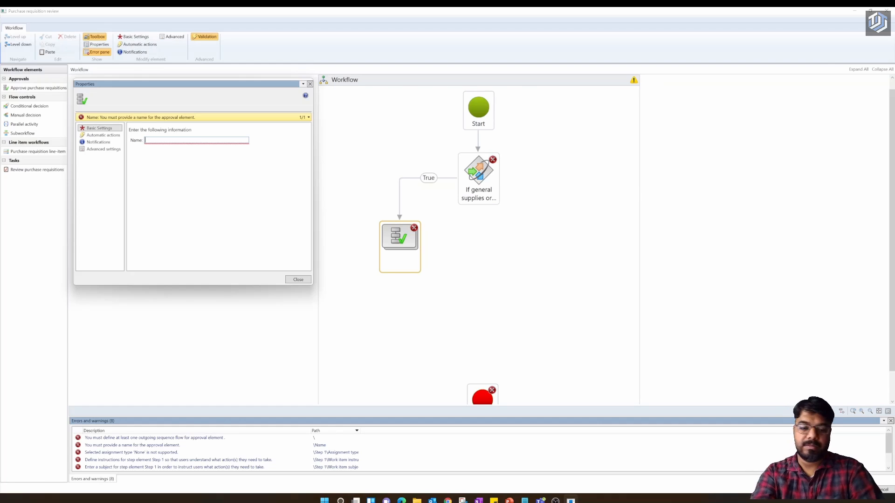
{"action": "type", "text": "Sel"}
{"action": "key", "text": "BackSpace"}
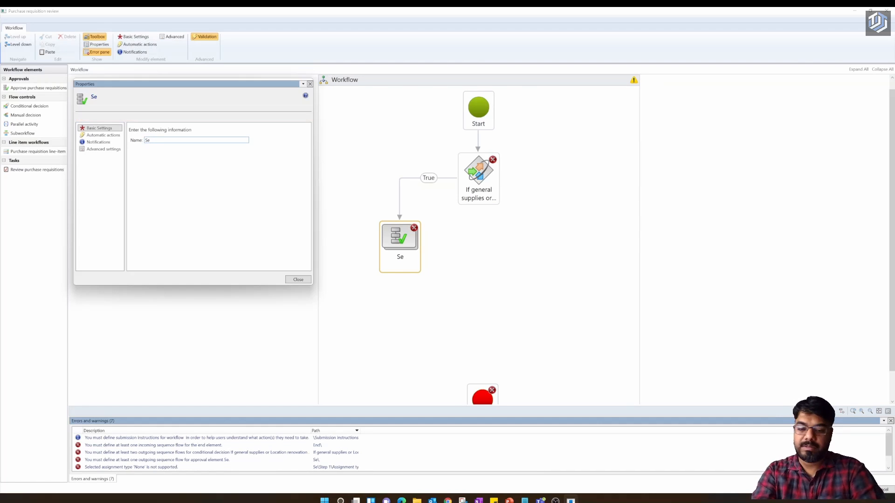
{"action": "type", "text": "nior"}
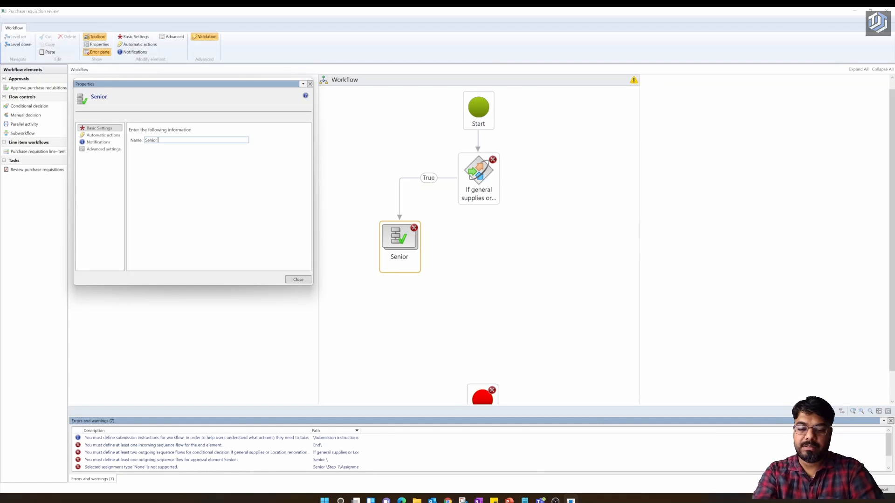
{"action": "key", "text": "BackSpace"}
{"action": "key", "text": "BackSpace"}
{"action": "key", "text": "BackSpace"}
{"action": "key", "text": "BackSpace"}
{"action": "key", "text": "BackSpace"}
{"action": "key", "text": "BackSpace"}
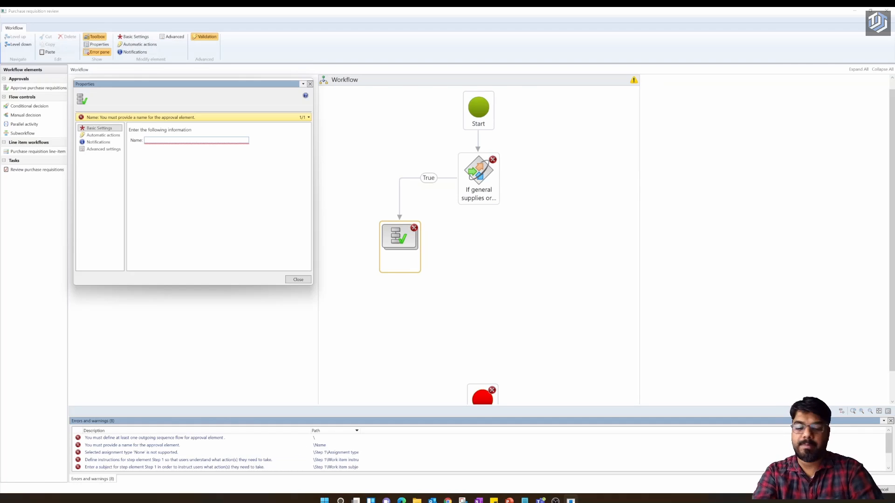
{"action": "type", "text": "Manager A"}
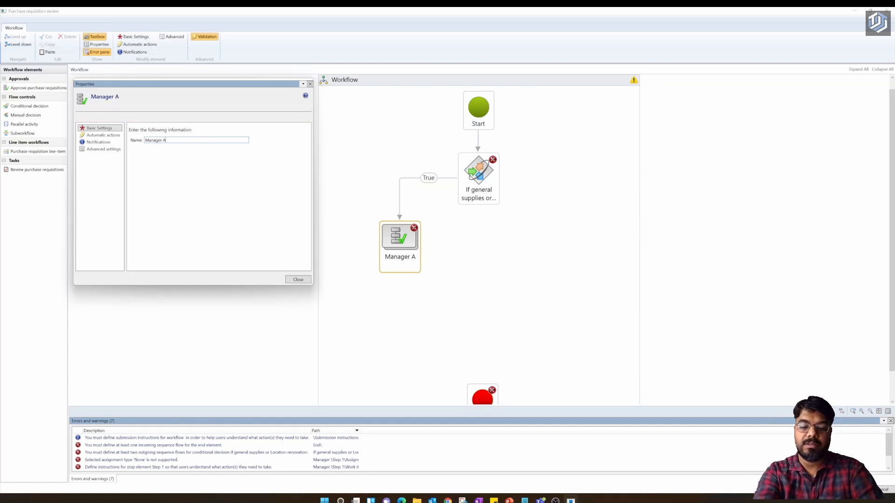
{"action": "type", "text": "pproval "}
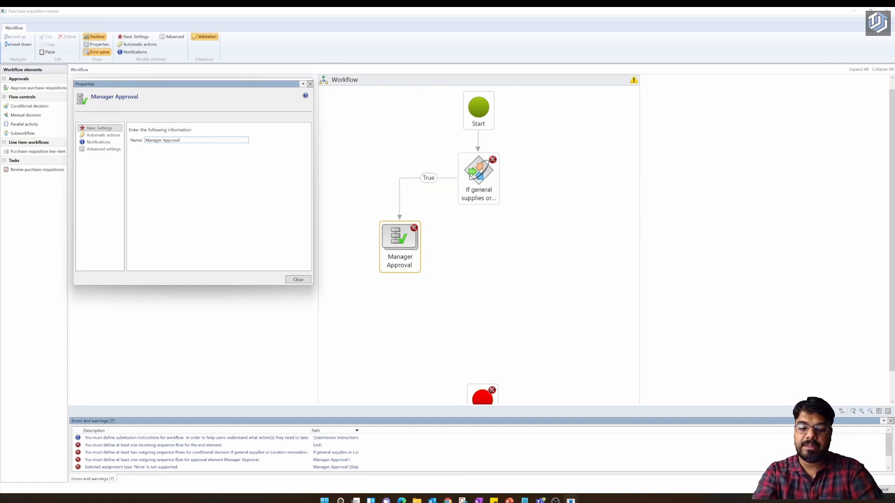
{"action": "type", "text": "required"}
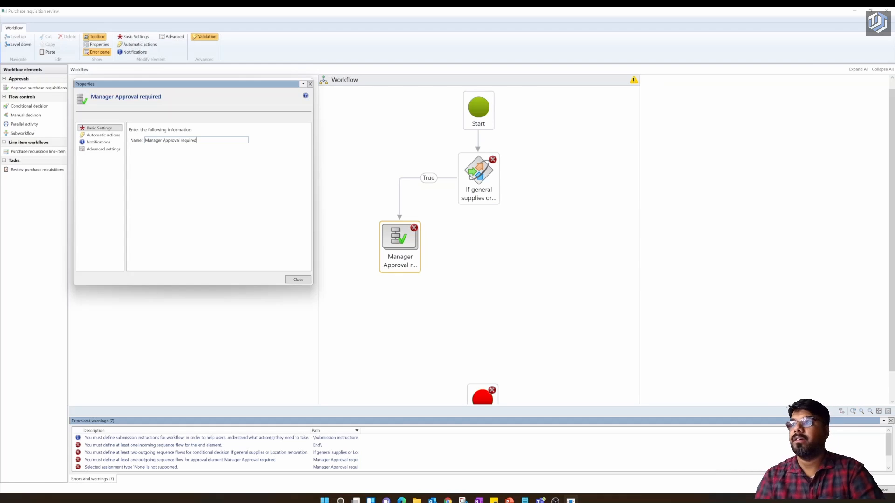
{"action": "left_click", "coordinate": [163, 163]}
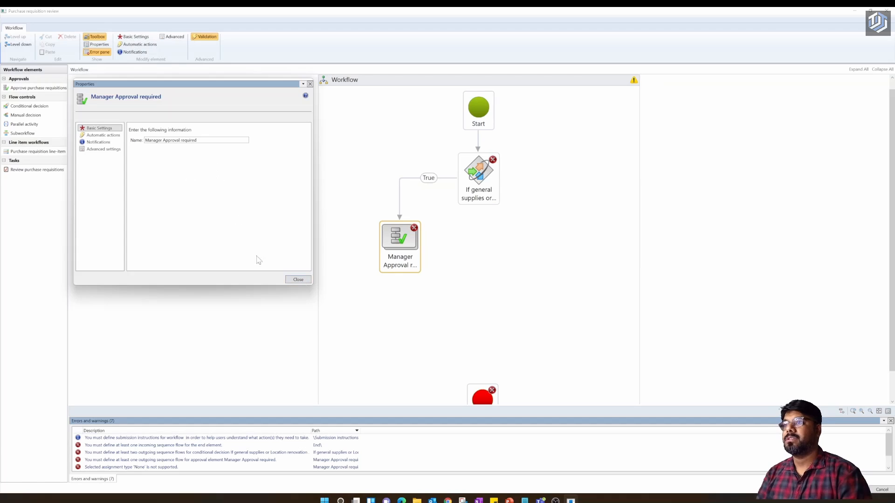
{"action": "left_click", "coordinate": [293, 279]}
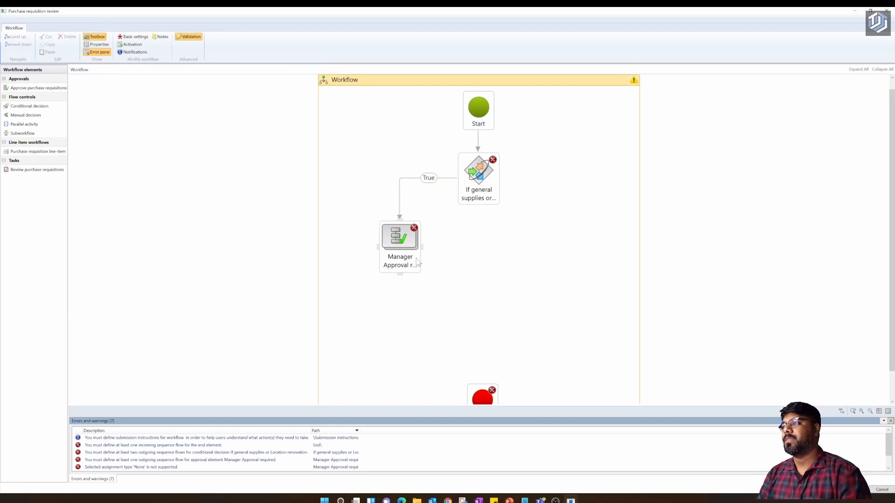
- Open Manager Approval required and bring up the properties of its Step 1
{"action": "double_click", "coordinate": [401, 242]}
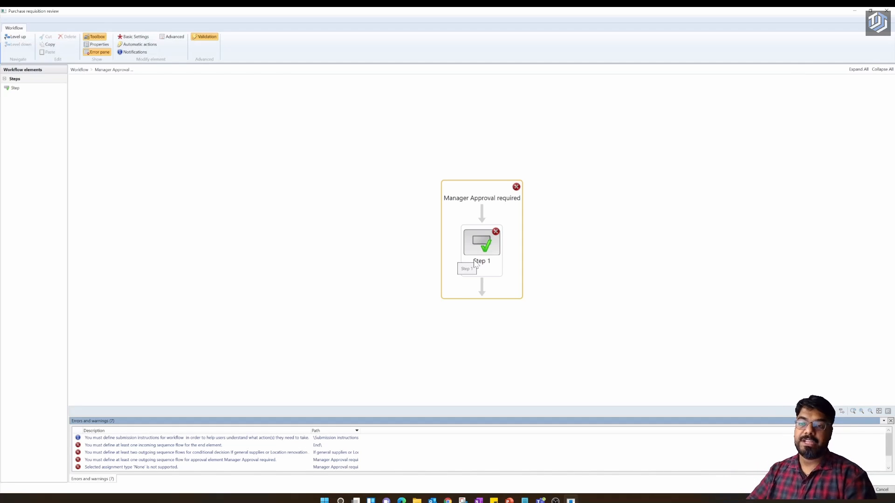
{"action": "right_click", "coordinate": [482, 242]}
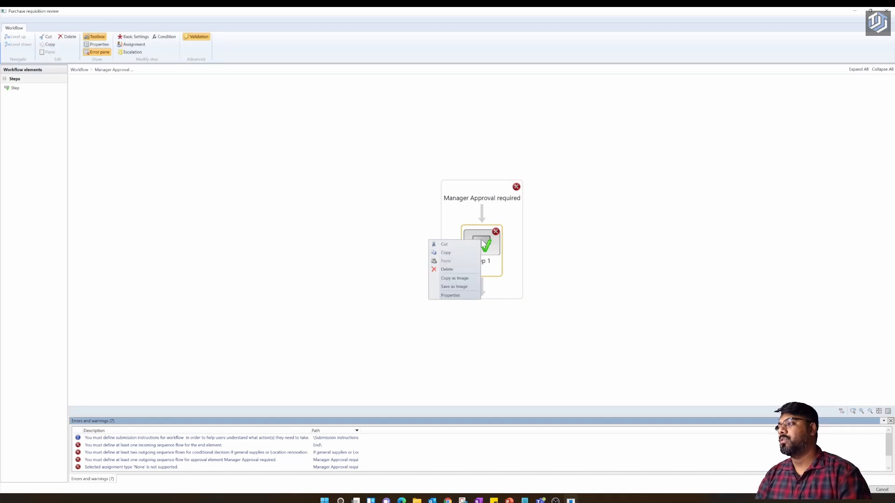
{"action": "left_click", "coordinate": [452, 296]}
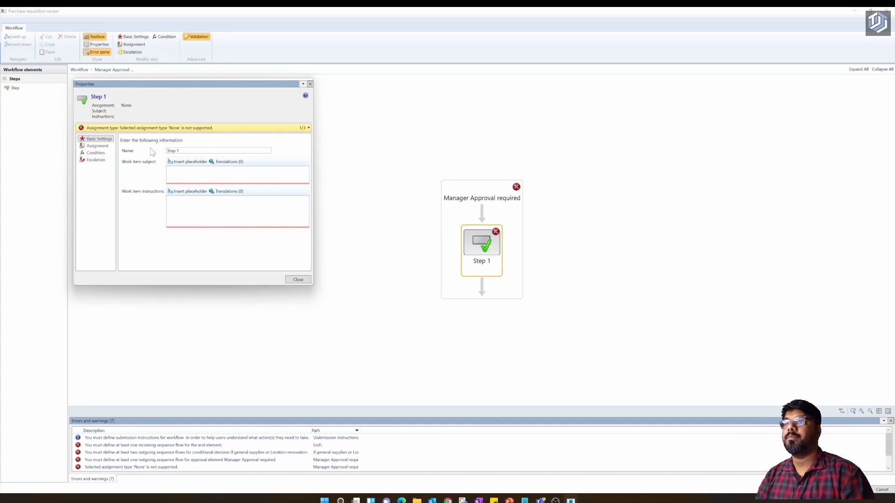
- Enter the work item subject 'PR WF' and the instructions 'Please aprove my PR #'
{"action": "left_click", "coordinate": [177, 174]}
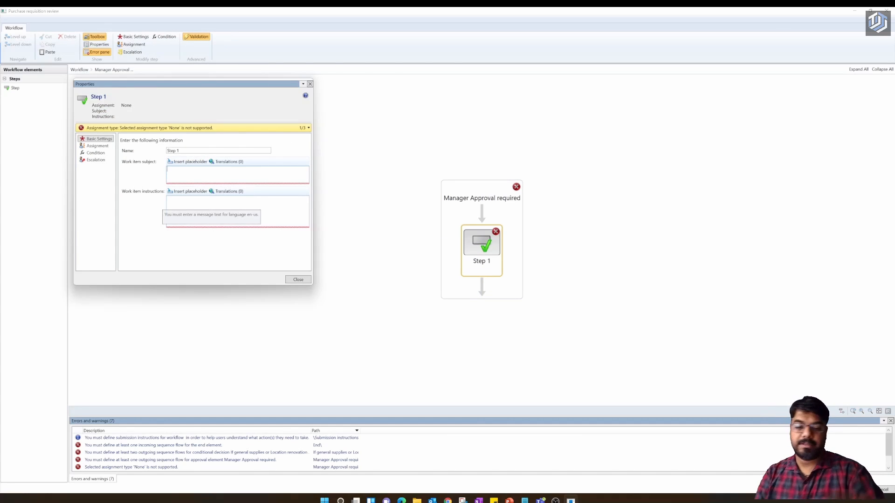
{"action": "type", "text": "P"}
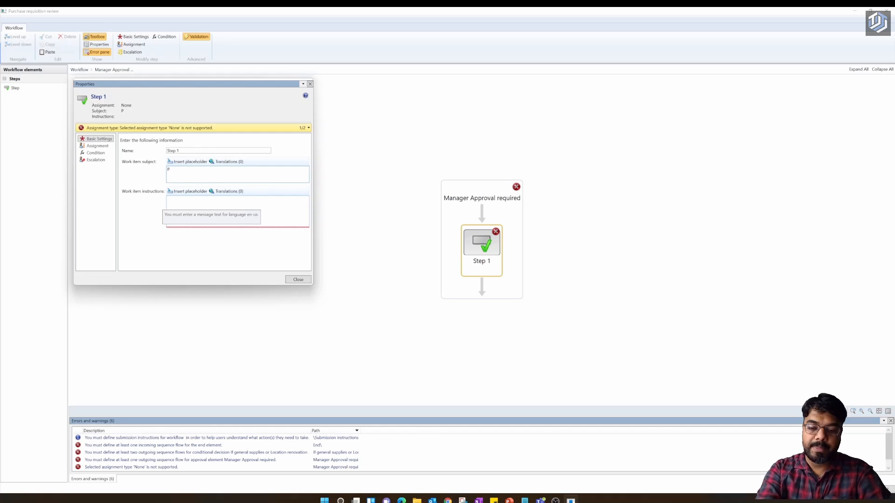
{"action": "key", "text": "BackSpace"}
{"action": "type", "text": "P"}
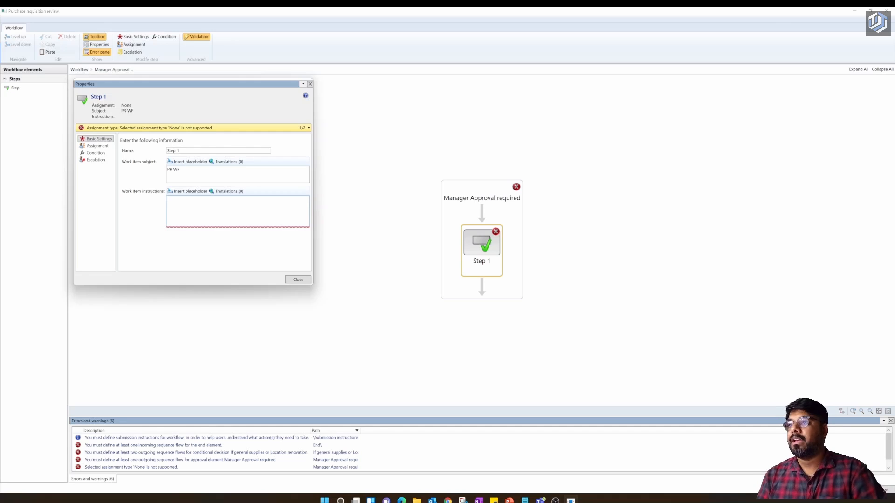
{"action": "type", "text": "Please aprove my PR #"}
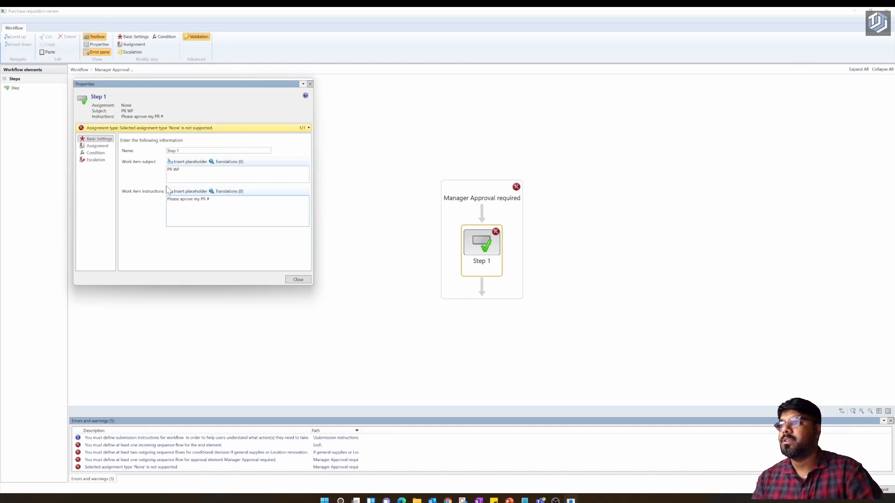
- Append the %Purchase requisitions.PurchReqId% placeholder to the Step 1 instructions
{"action": "left_click", "coordinate": [187, 191]}
{"action": "scroll", "coordinate": [139, 238], "scroll_direction": "down", "scroll_amount": 5}
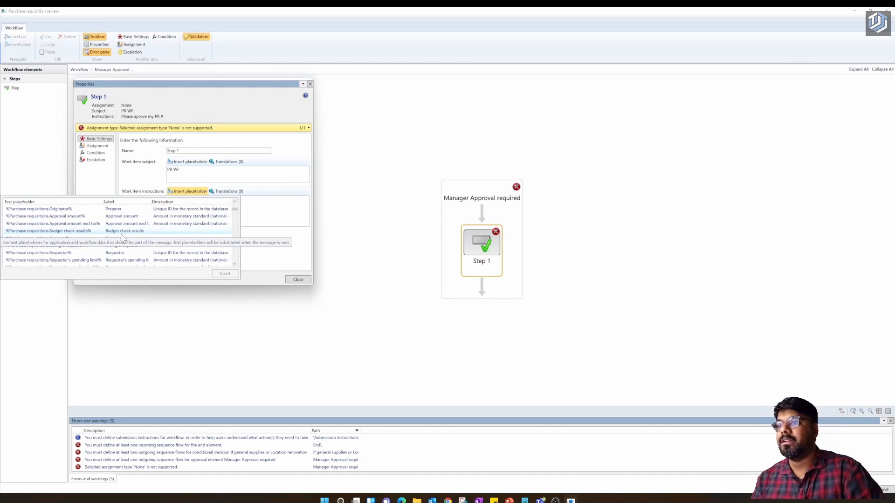
{"action": "scroll", "coordinate": [136, 240], "scroll_direction": "down", "scroll_amount": 10}
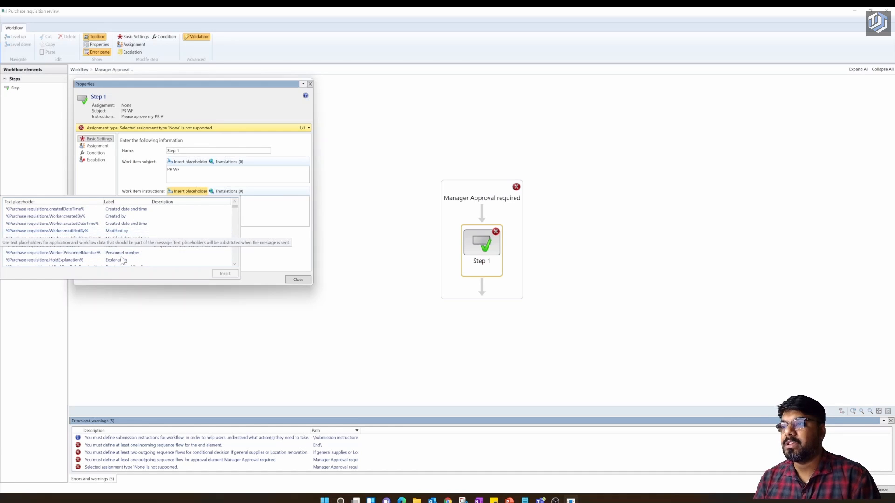
{"action": "scroll", "coordinate": [130, 240], "scroll_direction": "up", "scroll_amount": 3}
{"action": "scroll", "coordinate": [143, 236], "scroll_direction": "down", "scroll_amount": 3}
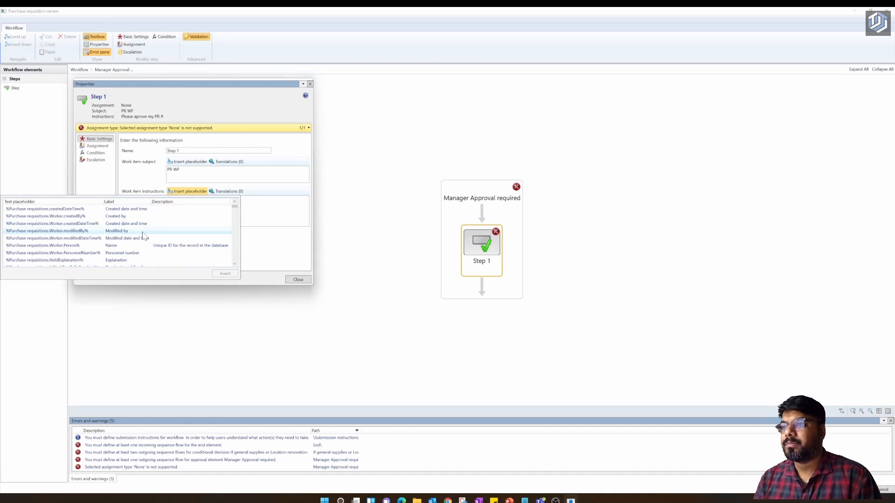
{"action": "scroll", "coordinate": [143, 236], "scroll_direction": "down", "scroll_amount": 3}
{"action": "scroll", "coordinate": [143, 236], "scroll_direction": "down", "scroll_amount": 3}
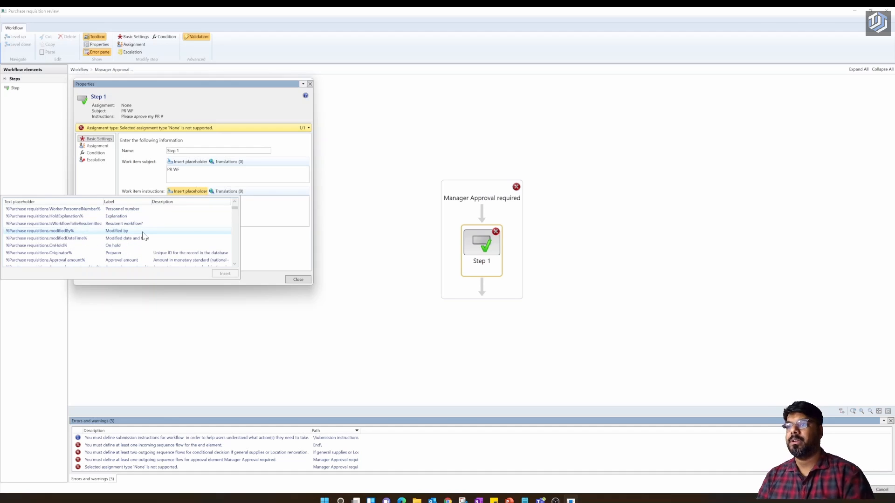
{"action": "scroll", "coordinate": [143, 236], "scroll_direction": "down", "scroll_amount": 3}
{"action": "scroll", "coordinate": [144, 237], "scroll_direction": "down", "scroll_amount": 3}
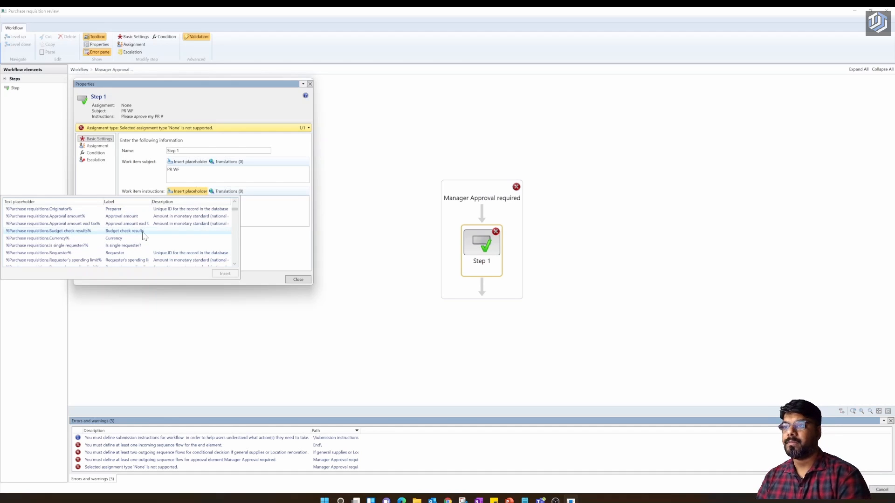
{"action": "scroll", "coordinate": [143, 236], "scroll_direction": "down", "scroll_amount": 3}
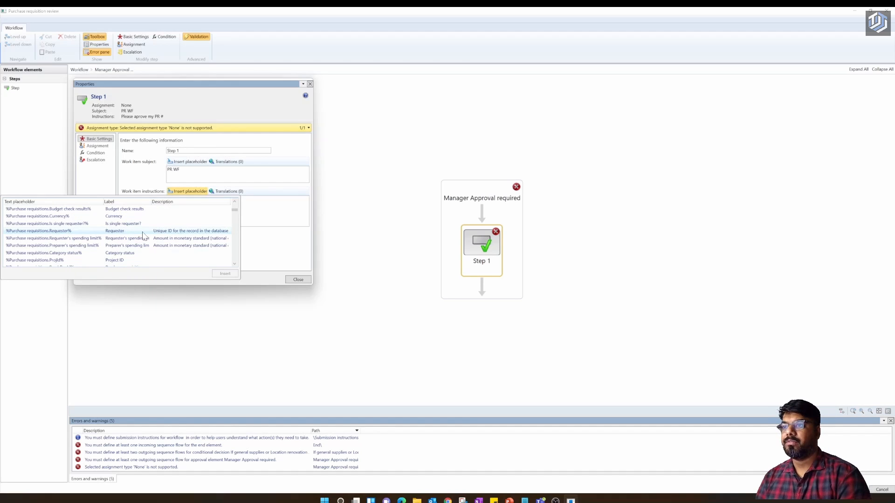
{"action": "scroll", "coordinate": [143, 236], "scroll_direction": "down", "scroll_amount": 3}
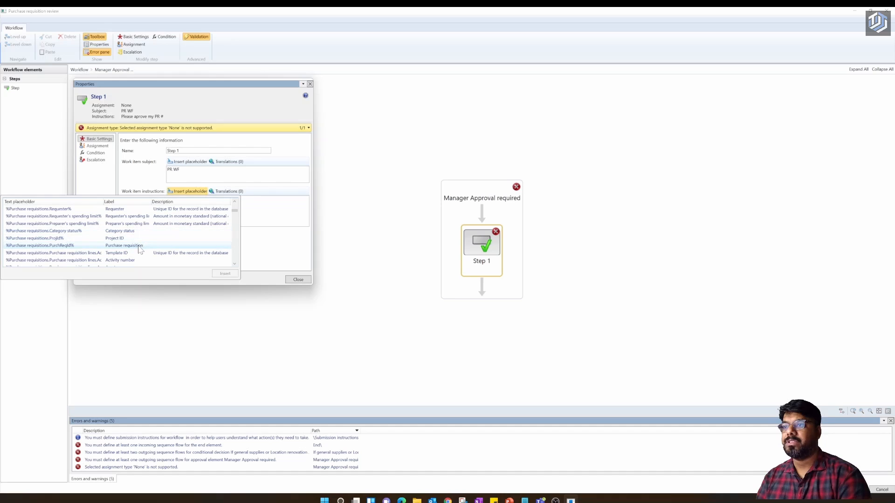
{"action": "left_click", "coordinate": [140, 246]}
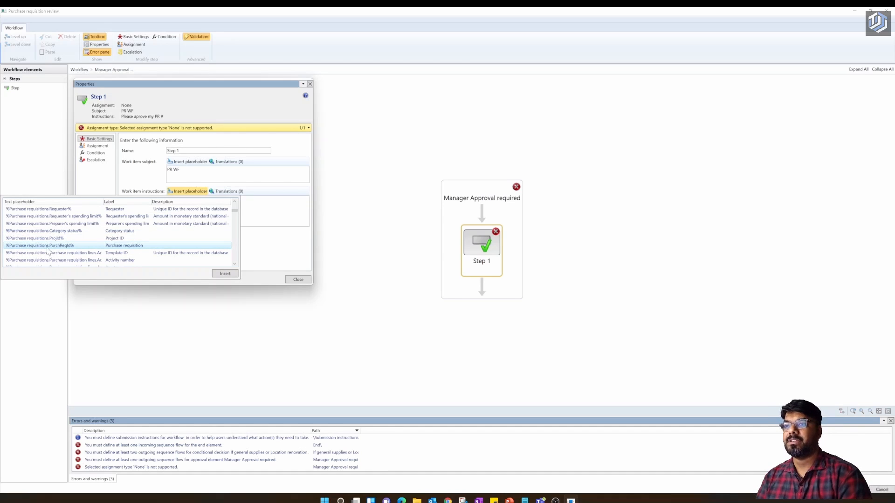
{"action": "left_click", "coordinate": [227, 276]}
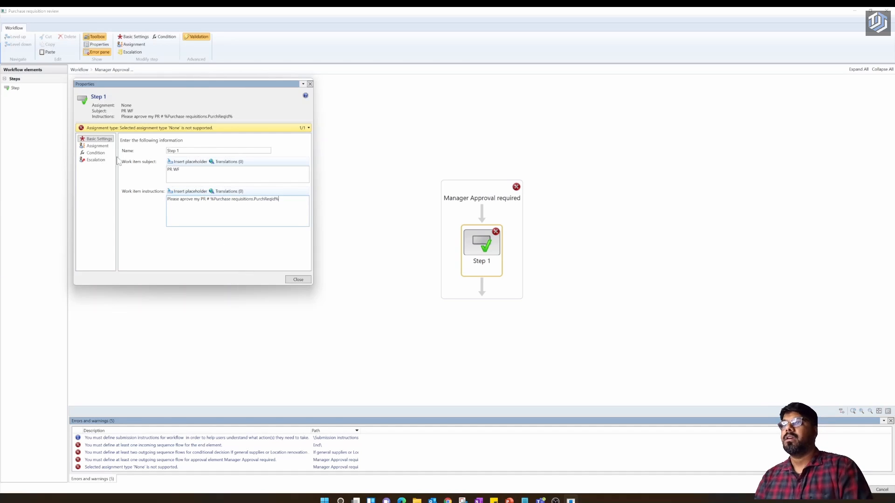
- Set Step 1's assignment type to User and add one approver to Selected users
{"action": "left_click", "coordinate": [105, 146]}
{"action": "left_click", "coordinate": [142, 196]}
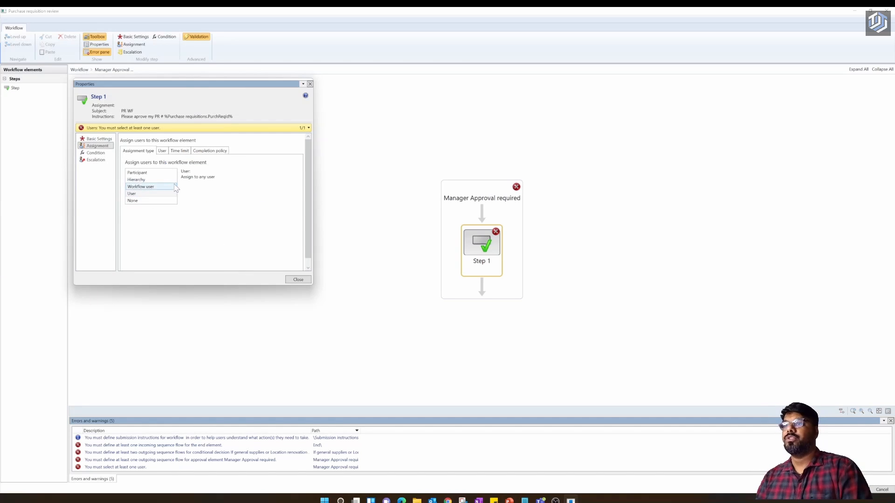
{"action": "scroll", "coordinate": [146, 199], "scroll_direction": "down", "scroll_amount": 10}
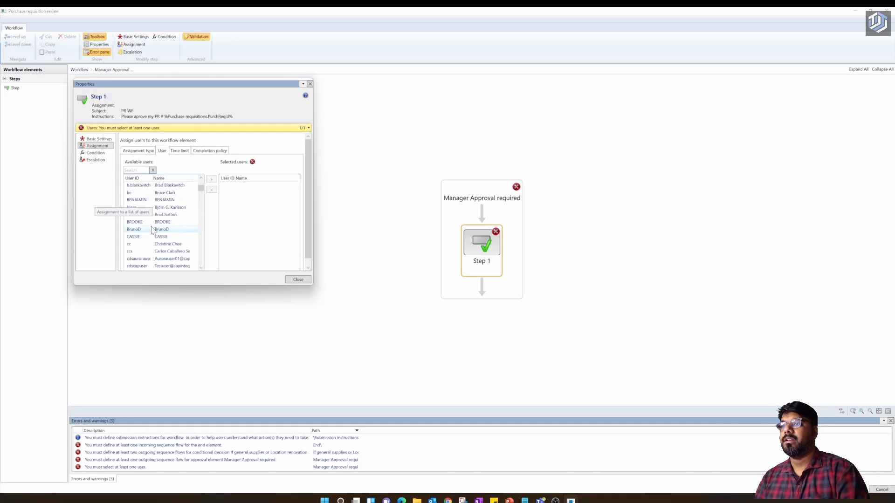
{"action": "scroll", "coordinate": [151, 229], "scroll_direction": "down", "scroll_amount": 5}
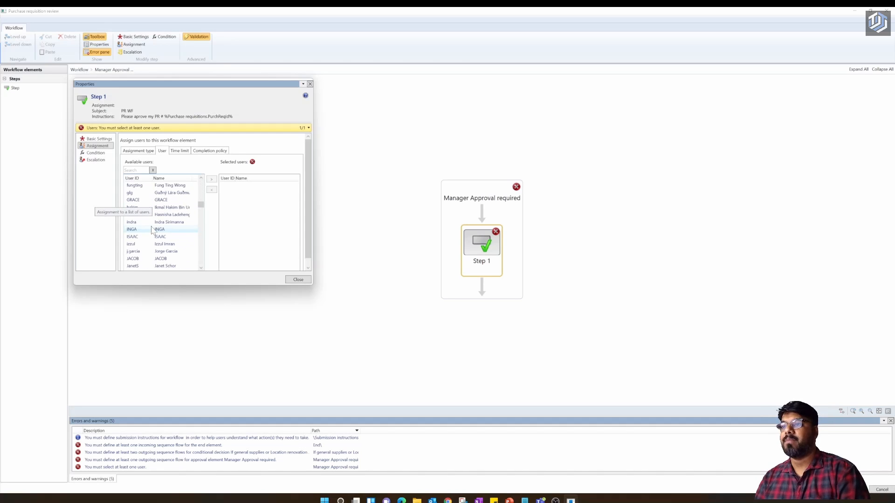
{"action": "scroll", "coordinate": [151, 229], "scroll_direction": "down", "scroll_amount": 5}
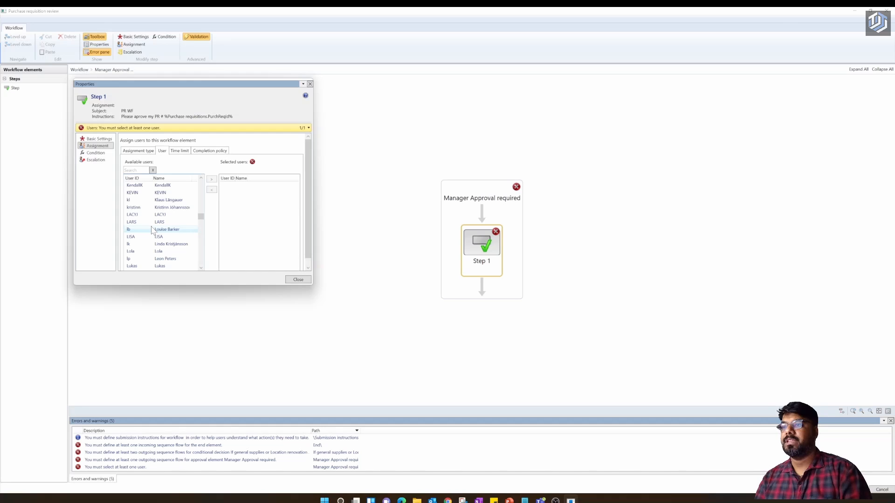
{"action": "scroll", "coordinate": [152, 229], "scroll_direction": "down", "scroll_amount": 2}
{"action": "scroll", "coordinate": [151, 229], "scroll_direction": "down", "scroll_amount": 3}
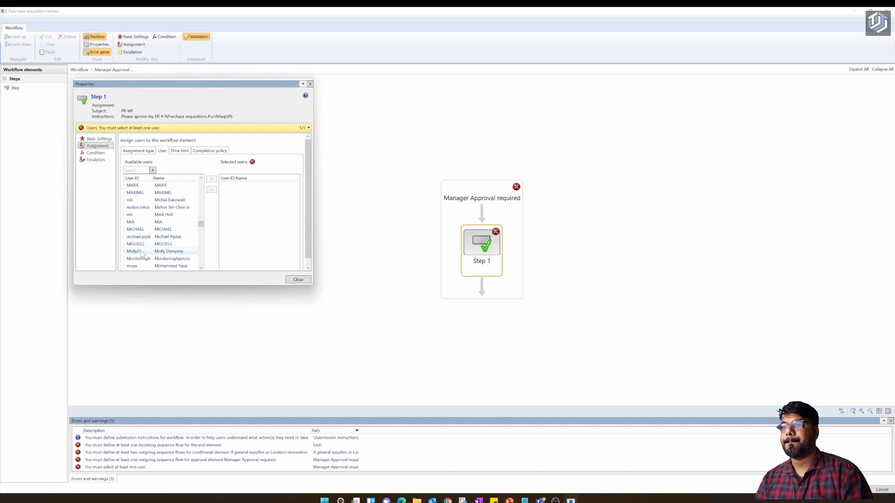
{"action": "left_click", "coordinate": [140, 265]}
{"action": "left_click", "coordinate": [212, 179]}
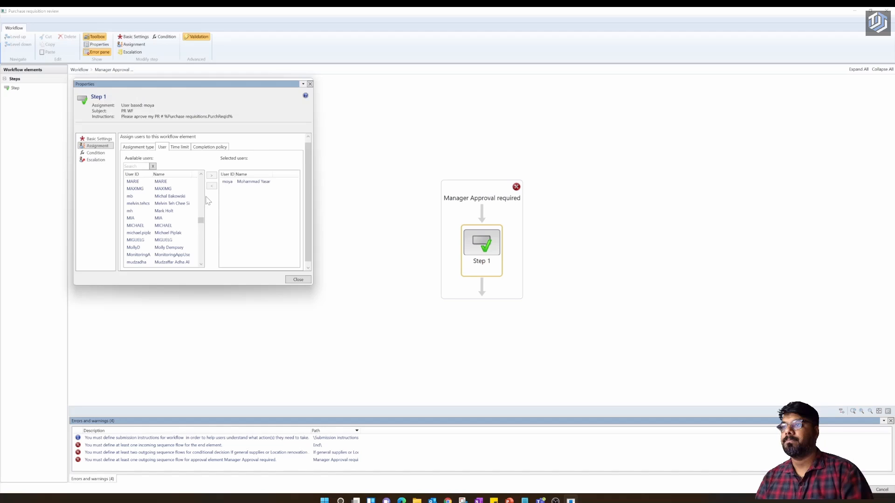
- Review Step 1's time limit and completion policy, then close its properties
{"action": "left_click", "coordinate": [182, 148]}
{"action": "left_click", "coordinate": [211, 148]}
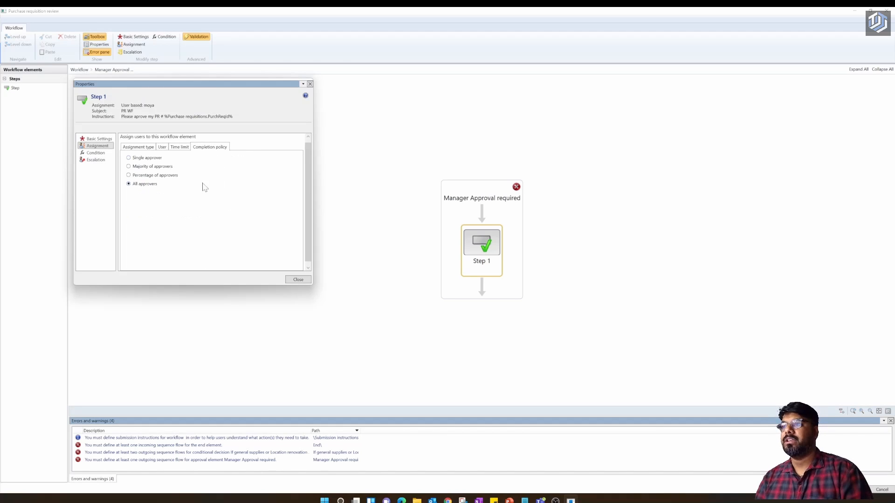
{"action": "left_click", "coordinate": [137, 147]}
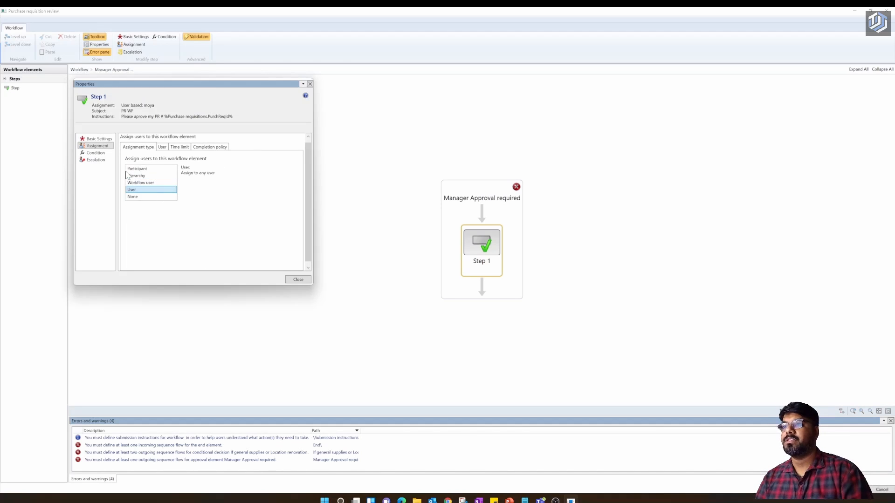
{"action": "left_click", "coordinate": [296, 280]}
{"action": "left_click", "coordinate": [340, 281]}
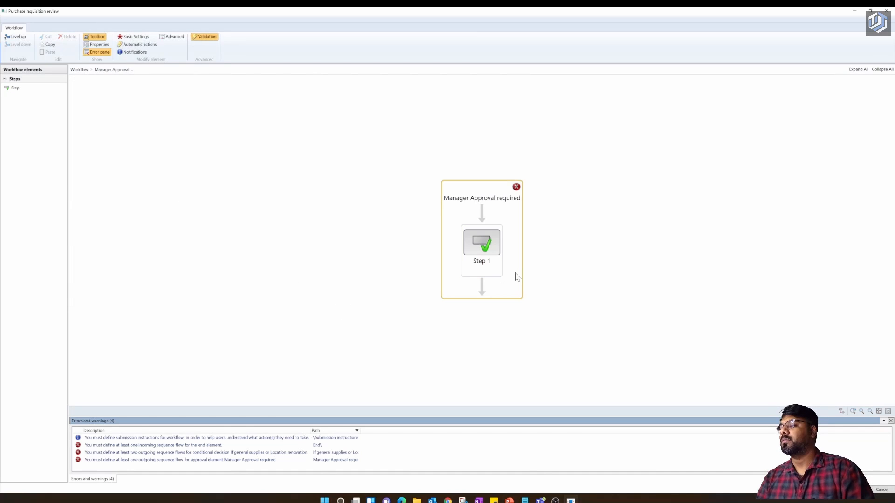
{"action": "left_click", "coordinate": [480, 230]}
{"action": "left_click", "coordinate": [478, 213]}
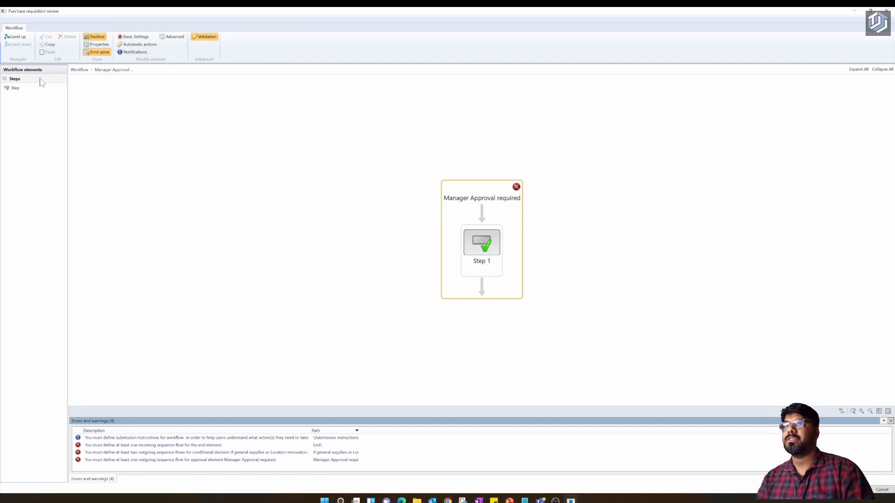
{"action": "left_click", "coordinate": [19, 39]}
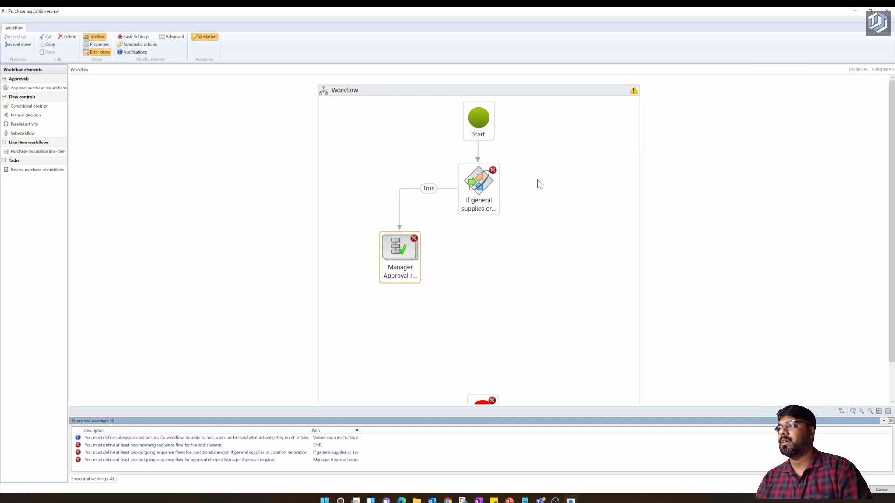
{"action": "scroll", "coordinate": [393, 295], "scroll_direction": "down", "scroll_amount": 1}
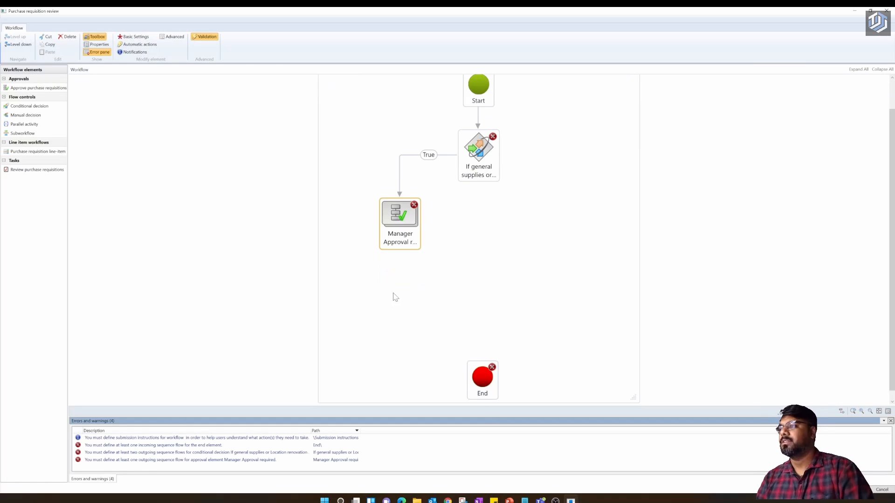
{"action": "left_click_drag", "start_coordinate": [399, 249], "coordinate": [480, 379]}
{"action": "left_click", "coordinate": [407, 280]}
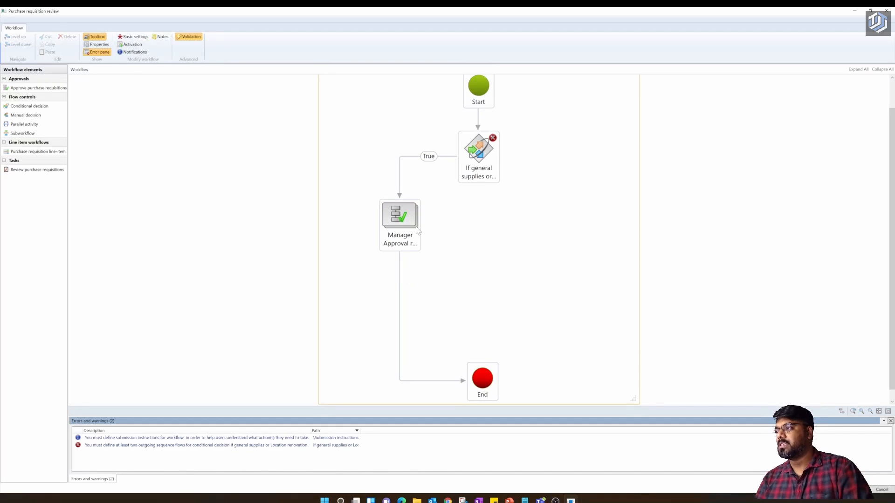
{"action": "double_click", "coordinate": [404, 220]}
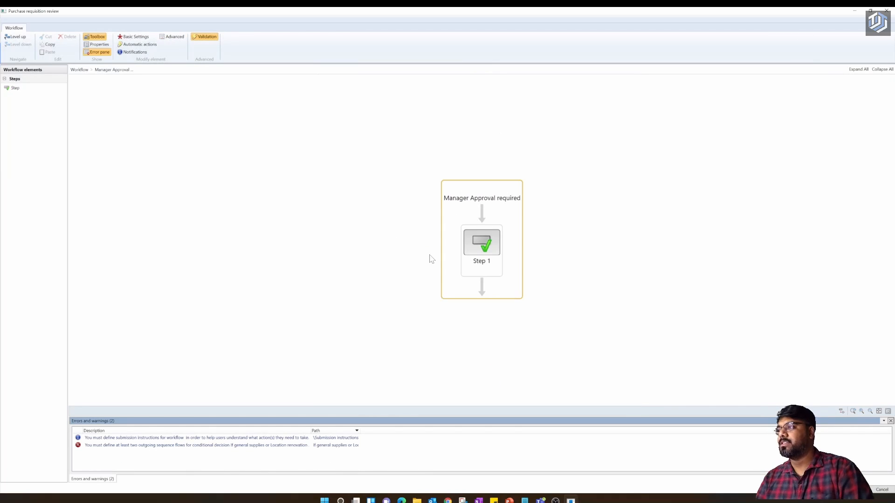
{"action": "left_click", "coordinate": [15, 37]}
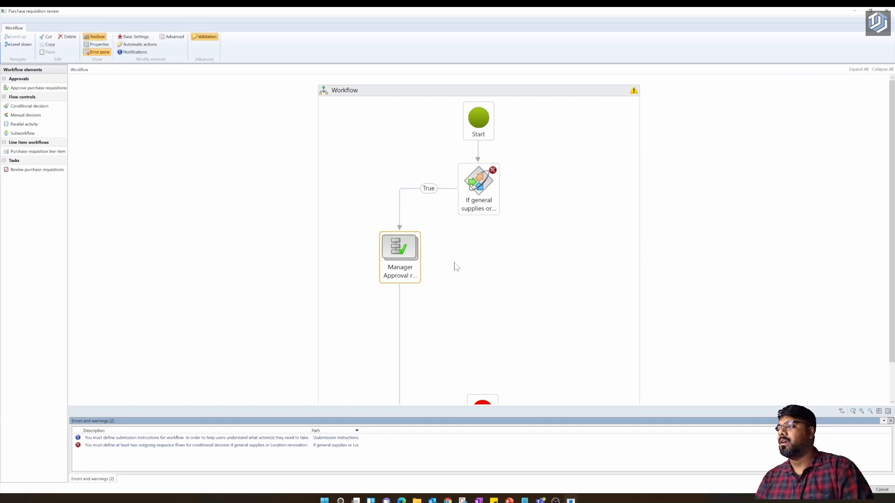
{"action": "scroll", "coordinate": [478, 250], "scroll_direction": "down", "scroll_amount": 1}
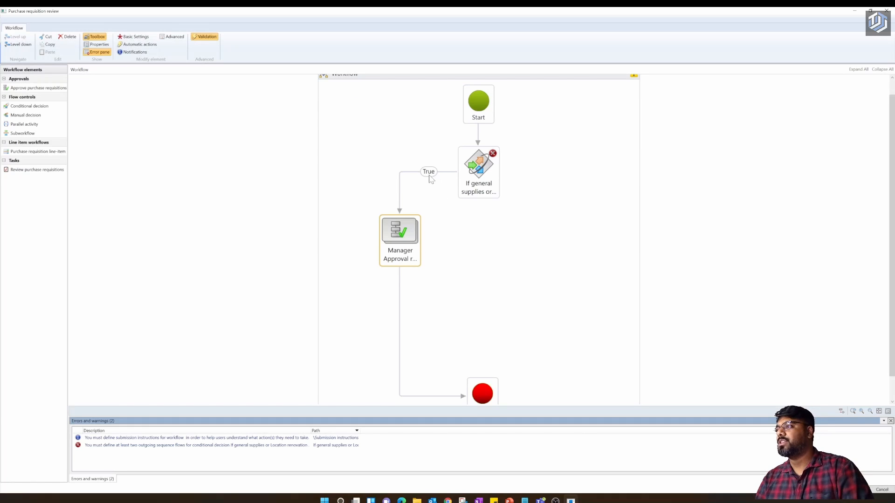
- Place an Approve purchase requisitions element beside Manager Approval and connect the condition's False branch to it
{"action": "left_click", "coordinate": [29, 88]}
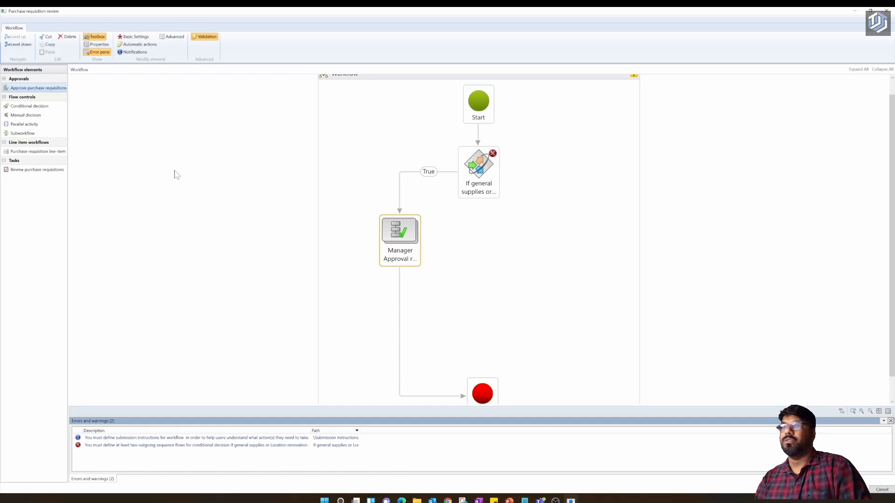
{"action": "left_click_drag", "start_coordinate": [29, 88], "coordinate": [550, 263]}
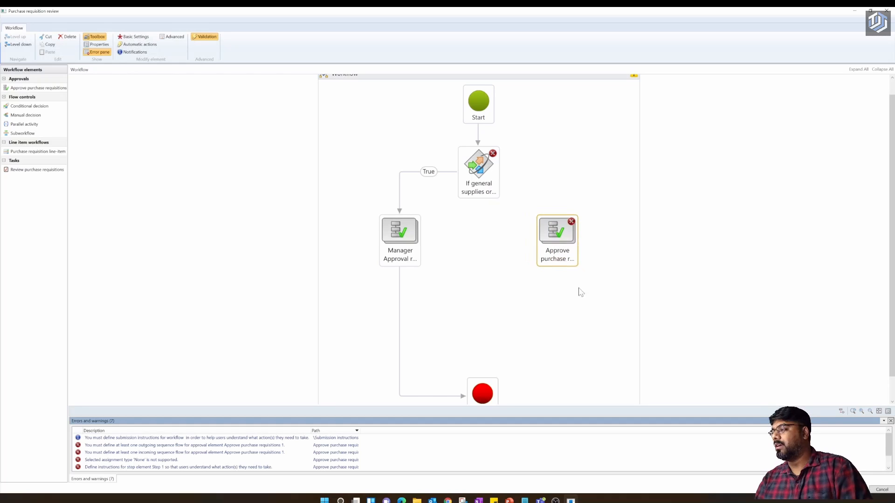
{"action": "left_click", "coordinate": [580, 293]}
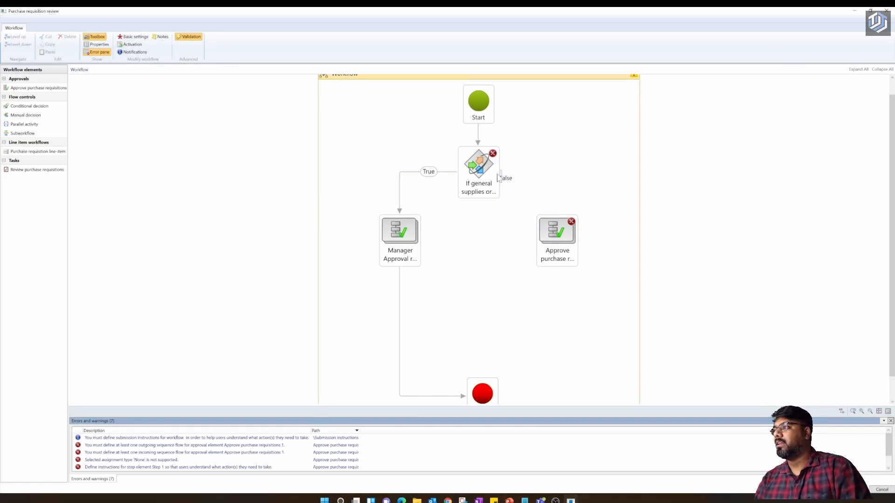
{"action": "mouse_move", "coordinate": [501, 176]}
{"action": "left_mouse_down"}
{"action": "mouse_move", "coordinate": [552, 207]}
{"action": "mouse_move", "coordinate": [557, 223]}
{"action": "left_mouse_up"}
- In the new approval's Step 1 properties, change the step name to 'Senior Manager approval'
{"action": "double_click", "coordinate": [554, 236]}
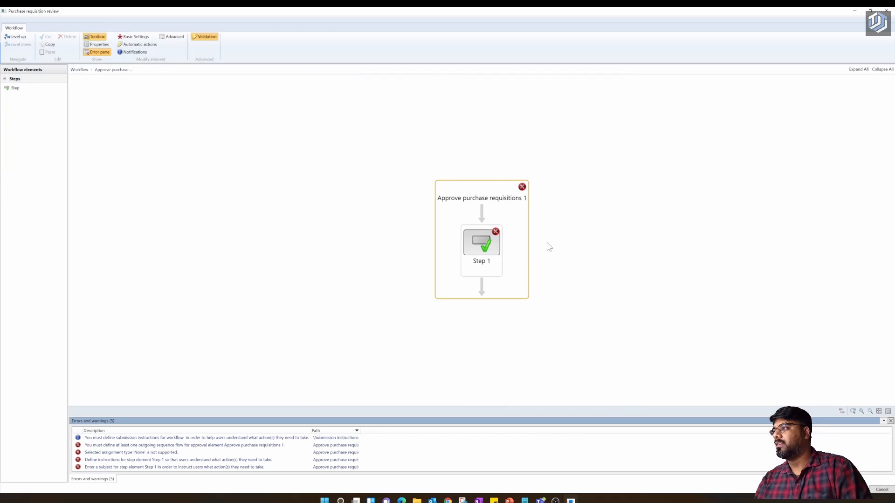
{"action": "right_click", "coordinate": [482, 246]}
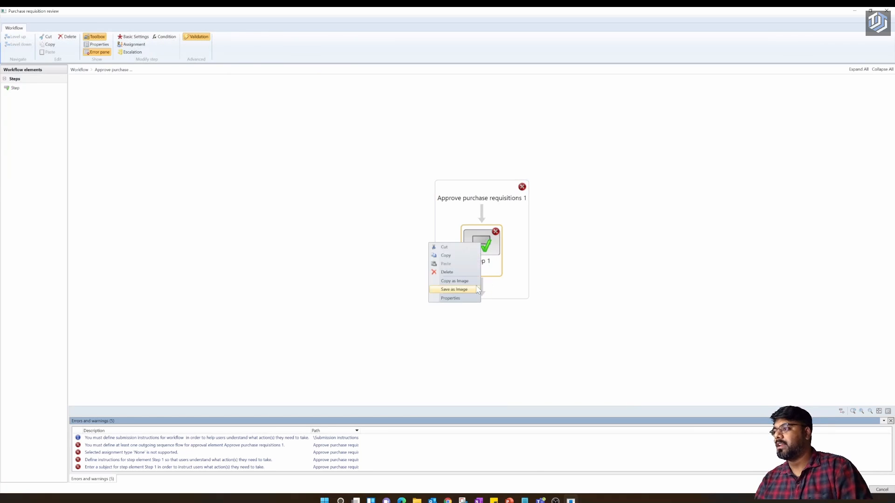
{"action": "left_click", "coordinate": [450, 299]}
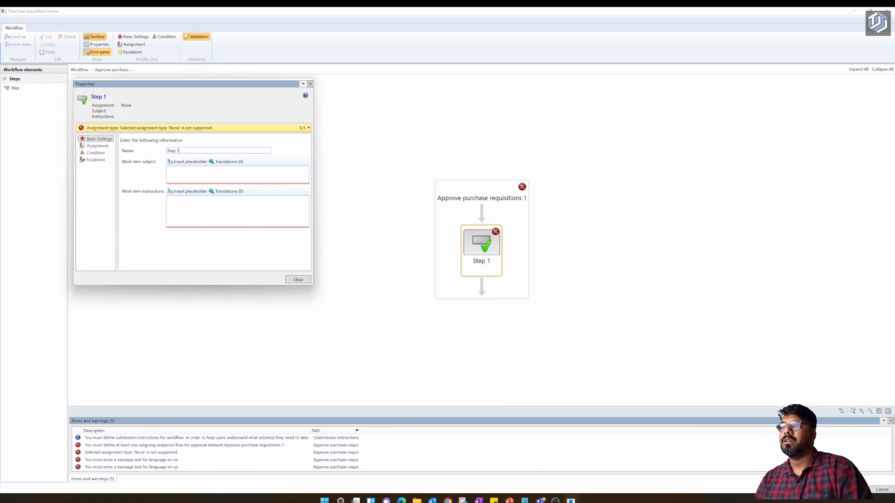
{"action": "key", "text": "BackSpace"}
{"action": "key", "text": "BackSpace"}
{"action": "key", "text": "BackSpace"}
{"action": "key", "text": "BackSpace"}
{"action": "key", "text": "BackSpace"}
{"action": "key", "text": "BackSpace"}
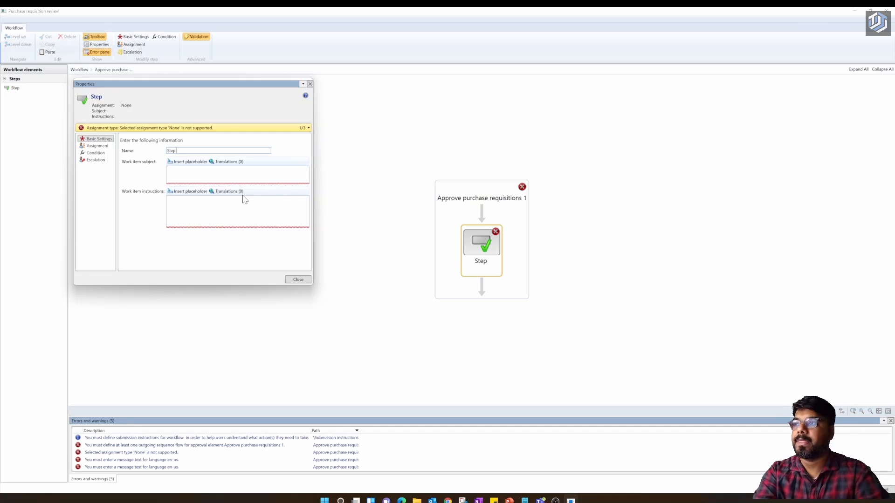
{"action": "type", "text": "S"}
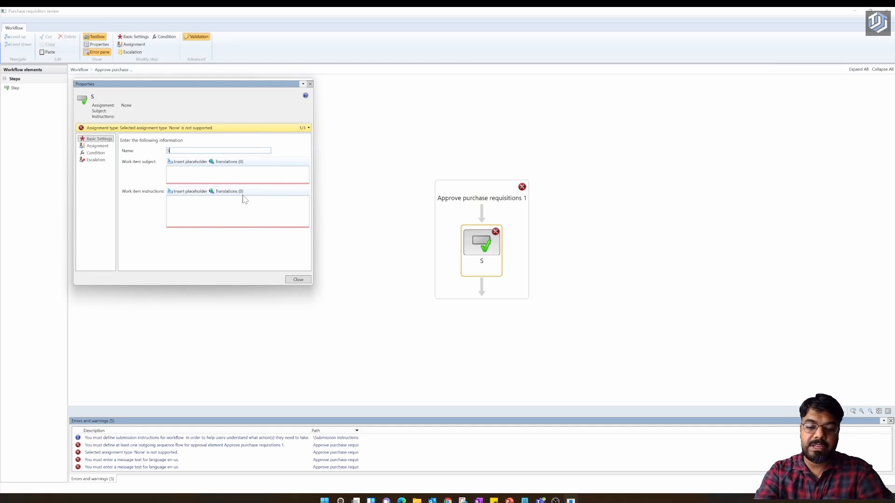
{"action": "type", "text": "enior arrpoval"}
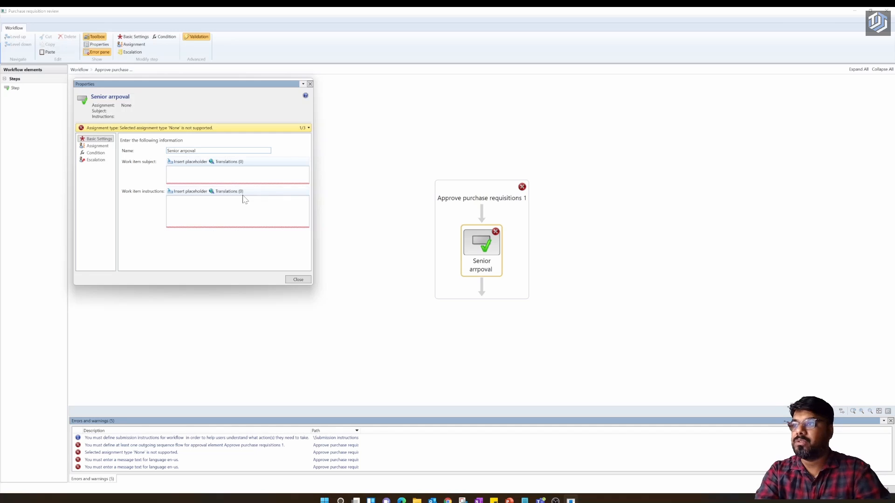
{"action": "key", "text": "BackSpace"}
{"action": "key", "text": "BackSpace"}
{"action": "key", "text": "BackSpace"}
{"action": "key", "text": "BackSpace"}
{"action": "key", "text": "BackSpace"}
{"action": "key", "text": "BackSpace"}
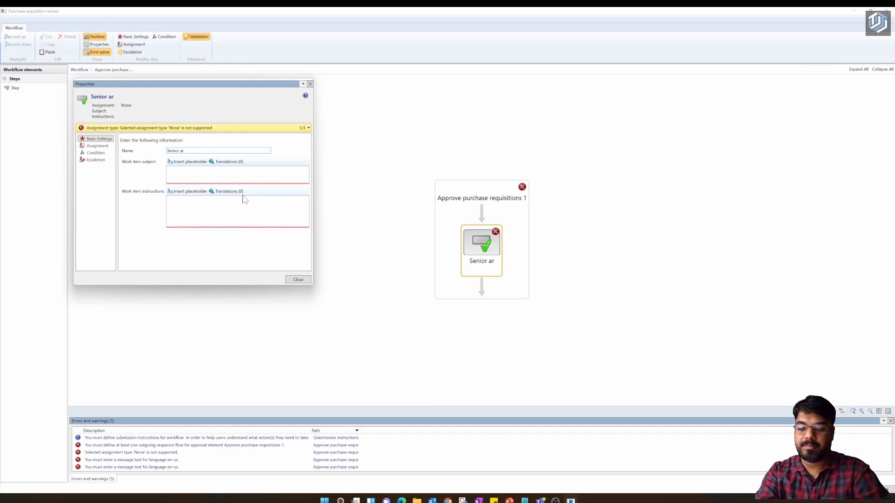
{"action": "key", "text": "BackSpace"}
{"action": "type", "text": "p"}
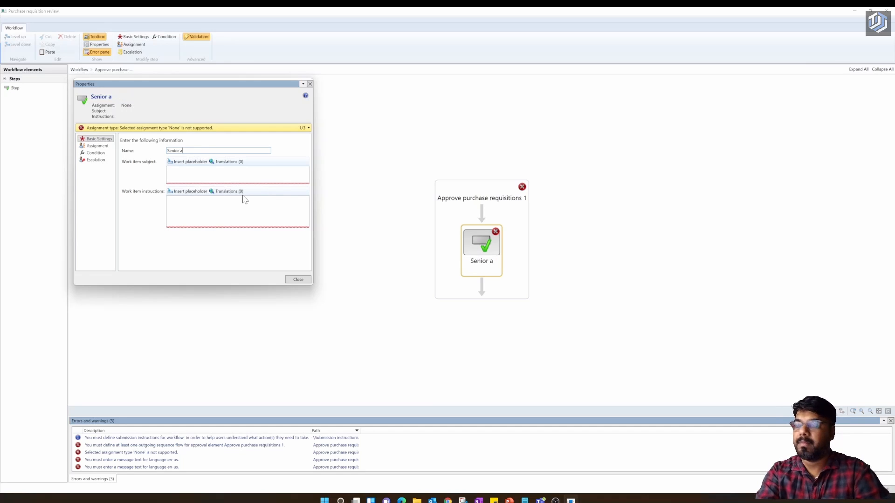
{"action": "type", "text": "p"}
{"action": "key", "text": "BackSpace"}
{"action": "type", "text": "roval"}
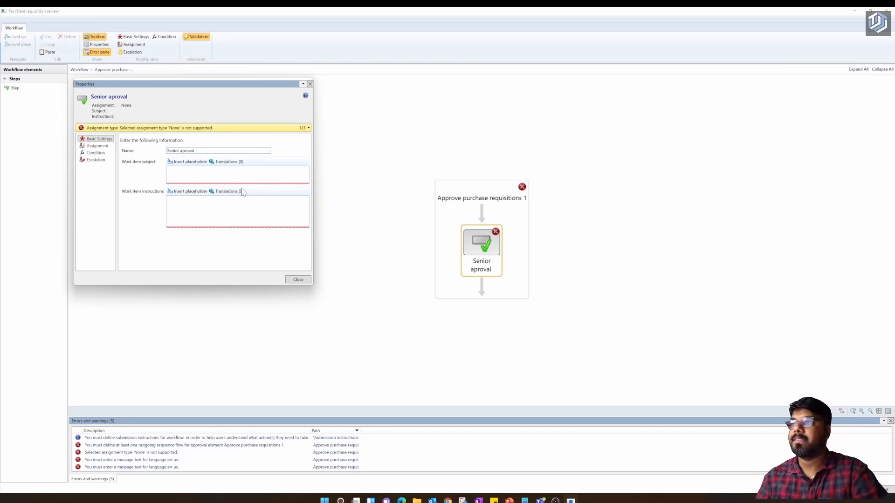
{"action": "left_click", "coordinate": [182, 150]}
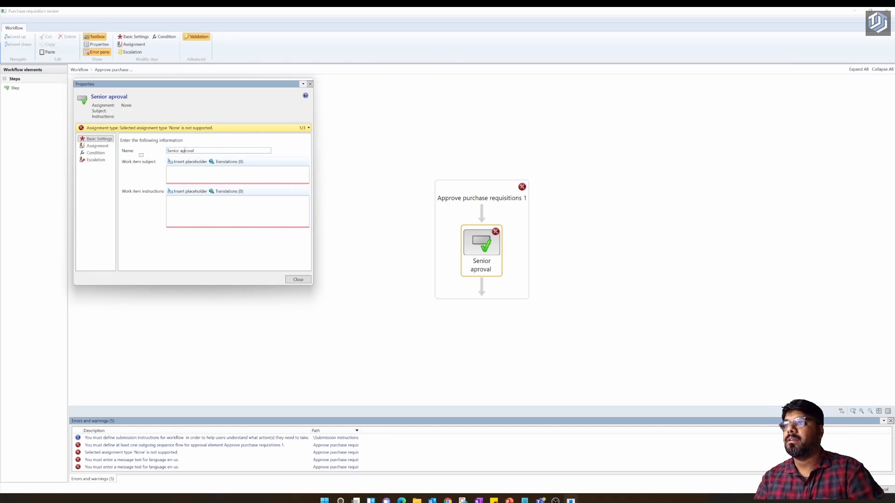
{"action": "type", "text": "p"}
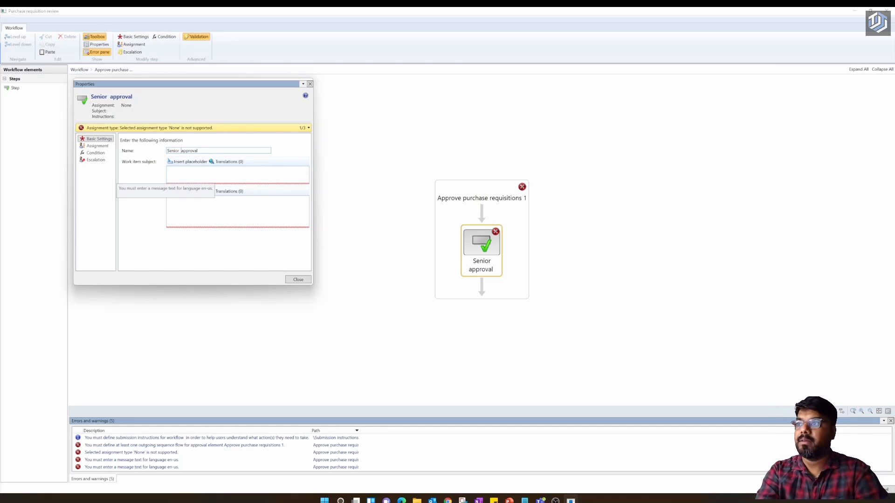
{"action": "type", "text": "M"}
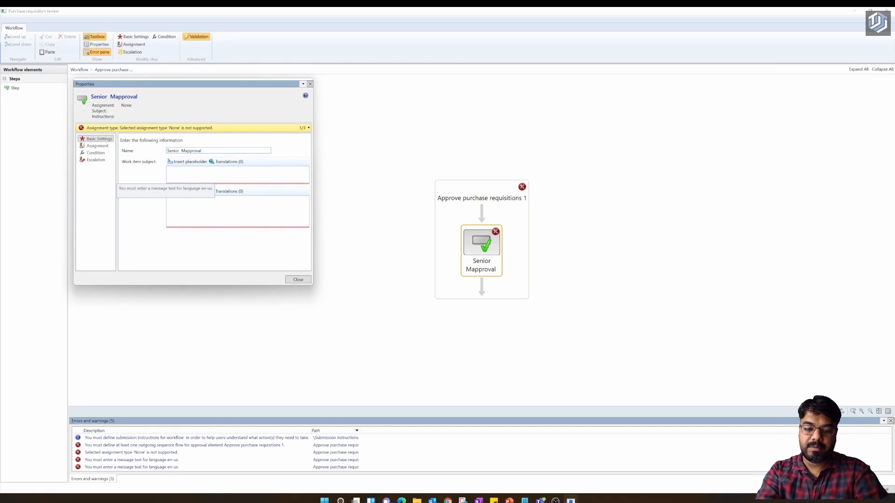
{"action": "type", "text": "anager a"}
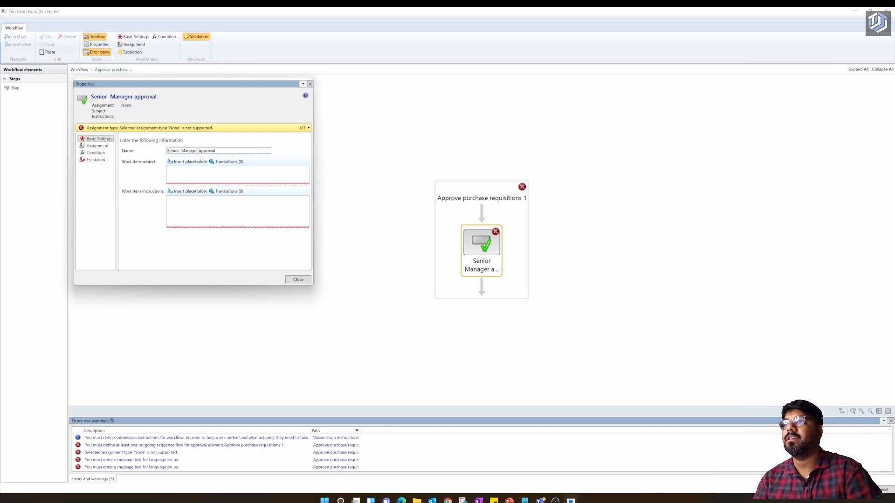
{"action": "left_click", "coordinate": [224, 175]}
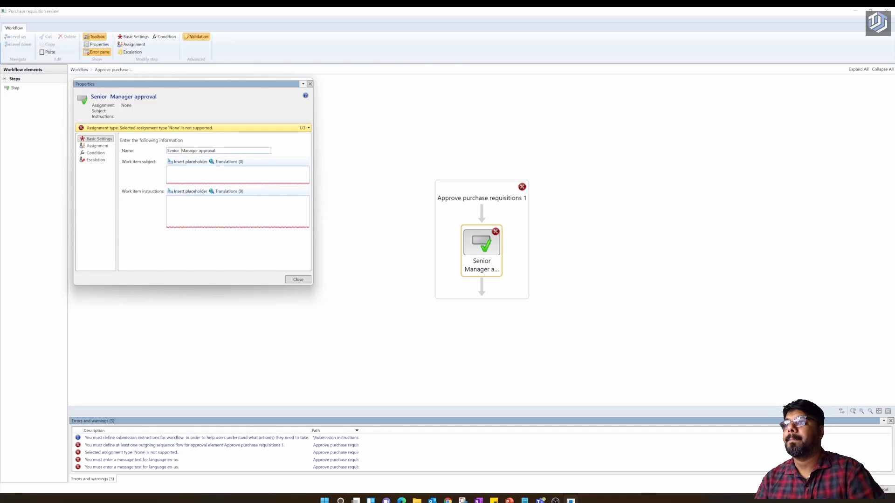
- Give the Senior Manager approval step subject 'PR WF' and instructions 'Please Approve my PR #'
{"action": "key", "text": "BackSpace"}
{"action": "left_click", "coordinate": [188, 173]}
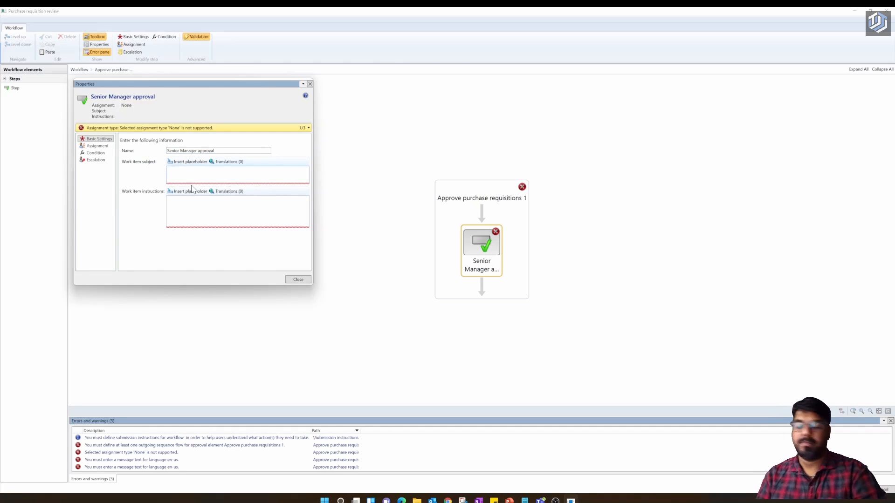
{"action": "type", "text": "PR WF"}
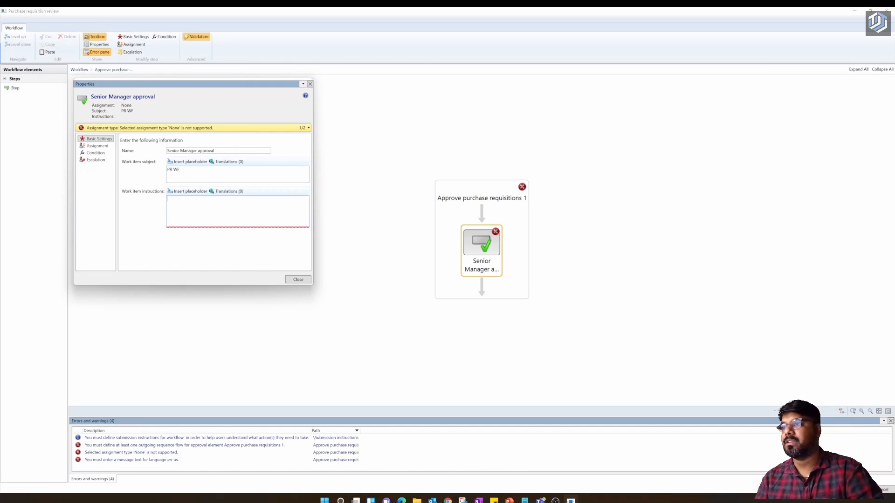
{"action": "type", "text": "plEASE APPROVE MY pr"}
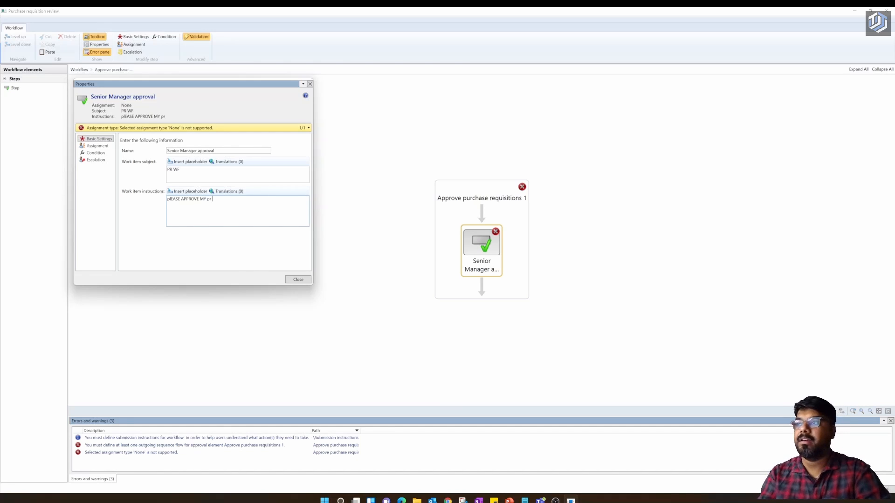
{"action": "key", "text": "BackSpace"}
{"action": "key", "text": "BackSpace"}
{"action": "key", "text": "BackSpace"}
{"action": "key", "text": "BackSpace"}
{"action": "key", "text": "BackSpace"}
{"action": "key", "text": "BackSpace"}
{"action": "key", "text": "BackSpace"}
{"action": "key", "text": "BackSpace"}
{"action": "key", "text": "BackSpace"}
{"action": "key", "text": "BackSpace"}
{"action": "key", "text": "BackSpace"}
{"action": "key", "text": "BackSpace"}
{"action": "key", "text": "BackSpace"}
{"action": "key", "text": "BackSpace"}
{"action": "key", "text": "BackSpace"}
{"action": "key", "text": "BackSpace"}
{"action": "key", "text": "BackSpace"}
{"action": "key", "text": "BackSpace"}
{"action": "key", "text": "BackSpace"}
{"action": "key", "text": "BackSpace"}
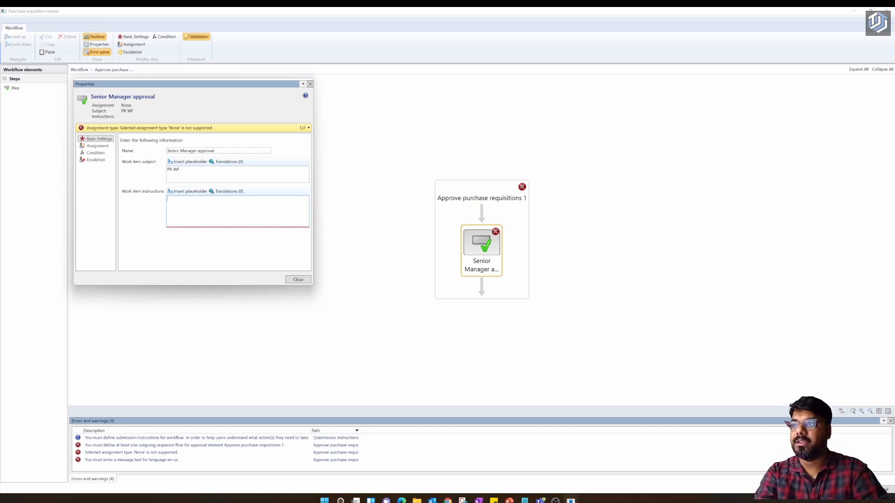
{"action": "type", "text": "Please Approve my PR #"}
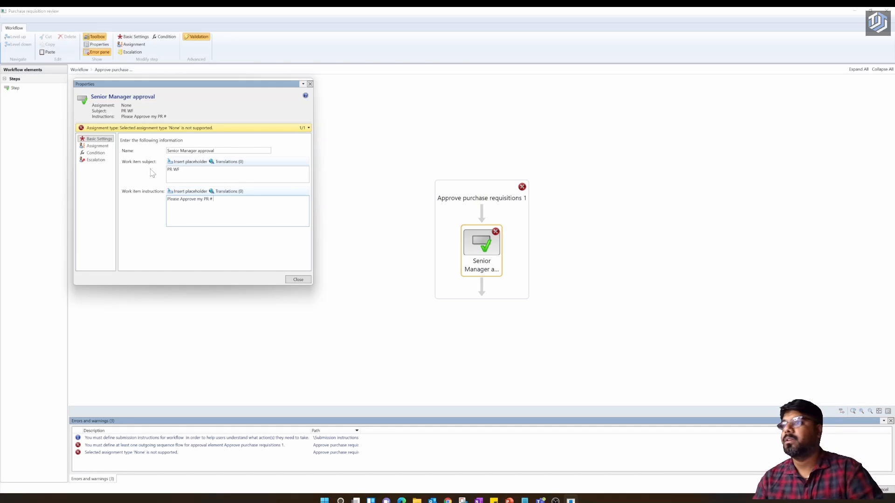
- Browse the instruction placeholder list and close it without inserting anything
{"action": "left_click", "coordinate": [179, 193]}
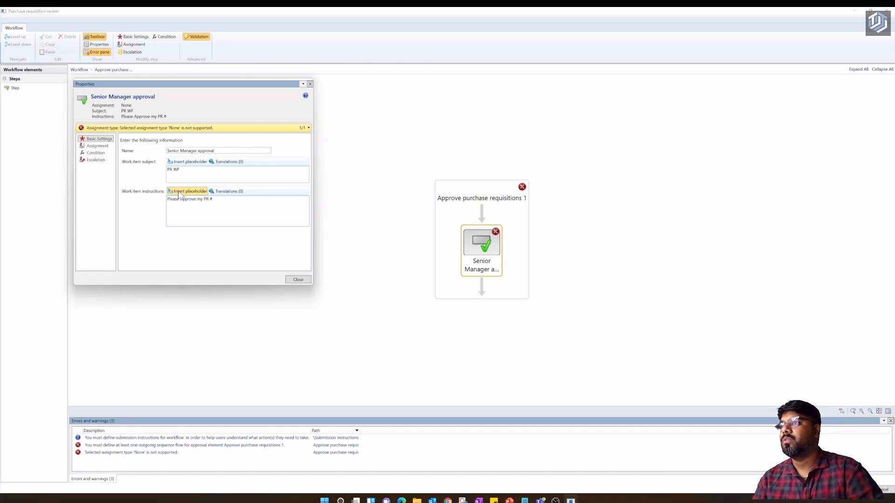
{"action": "scroll", "coordinate": [82, 241], "scroll_direction": "down", "scroll_amount": 5}
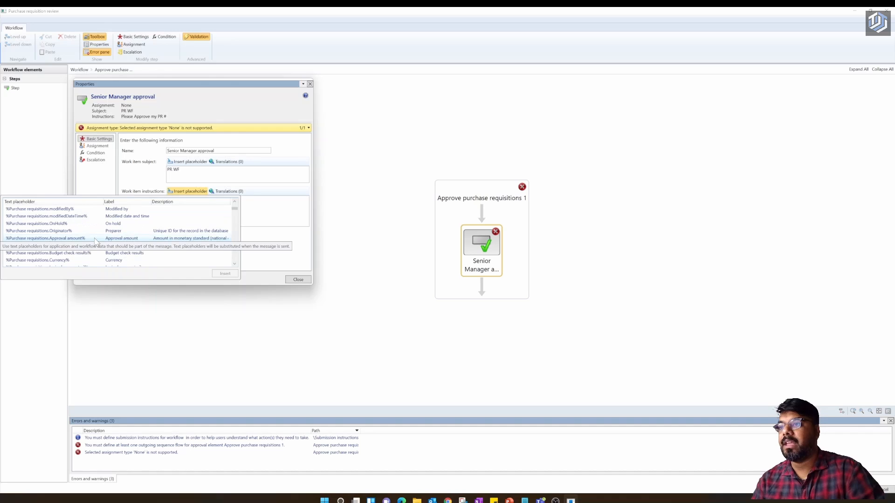
{"action": "scroll", "coordinate": [83, 244], "scroll_direction": "down", "scroll_amount": 10}
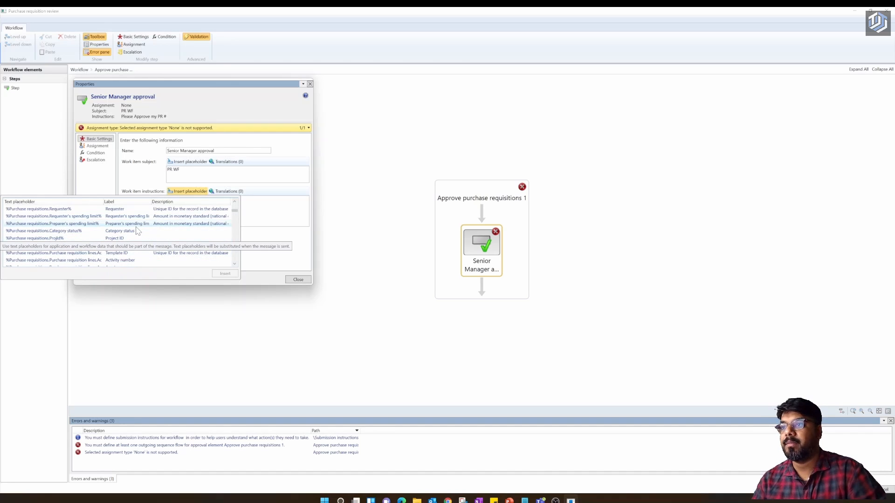
{"action": "scroll", "coordinate": [138, 233], "scroll_direction": "down", "scroll_amount": 3}
{"action": "scroll", "coordinate": [138, 238], "scroll_direction": "down", "scroll_amount": 3}
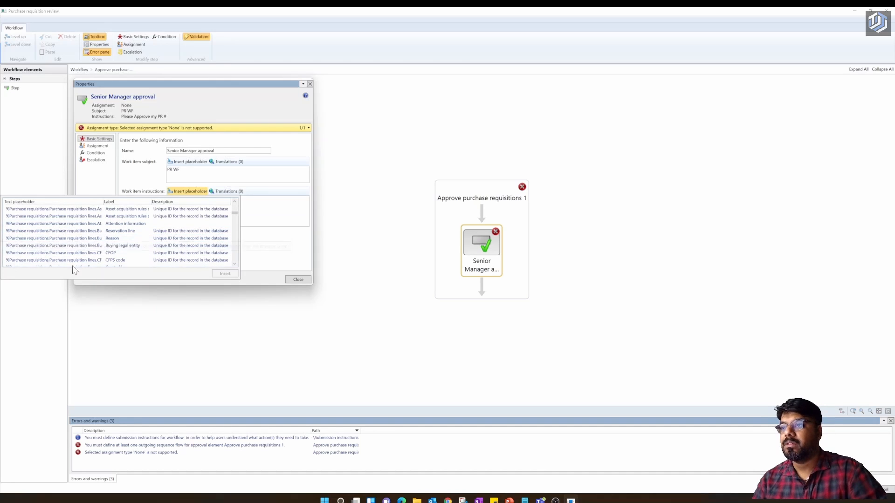
{"action": "scroll", "coordinate": [123, 245], "scroll_direction": "down", "scroll_amount": 3}
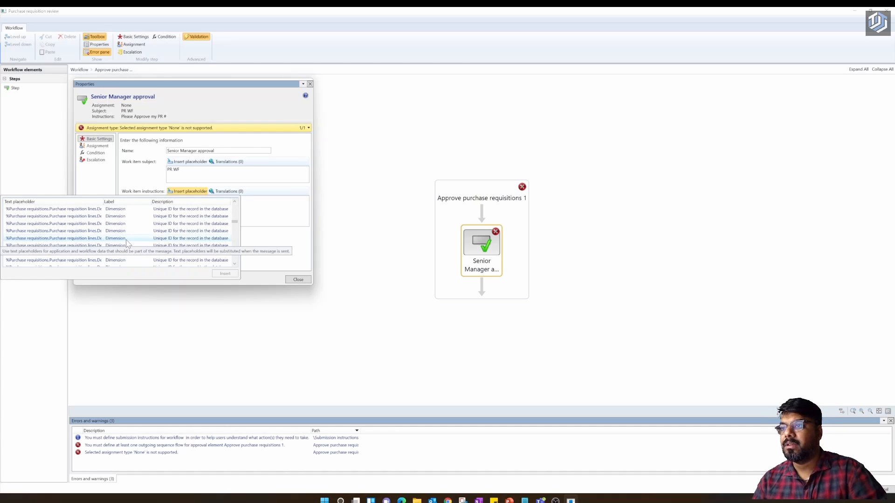
{"action": "scroll", "coordinate": [158, 250], "scroll_direction": "down", "scroll_amount": 3}
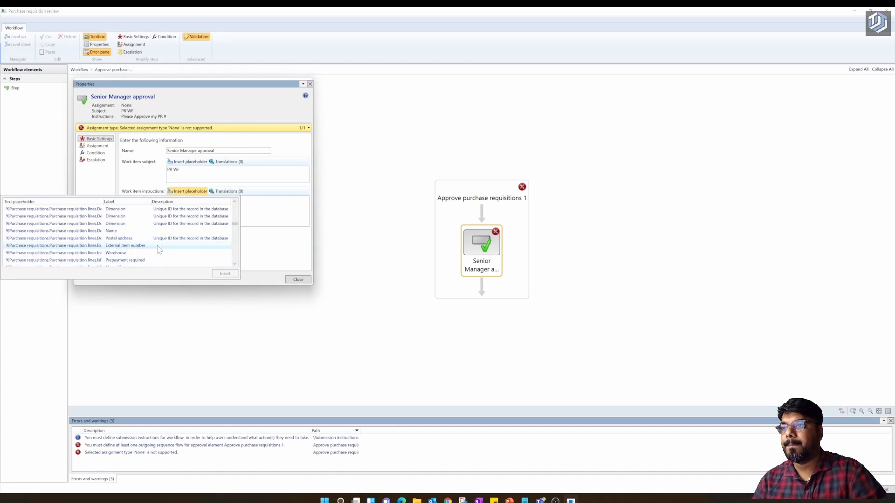
{"action": "scroll", "coordinate": [161, 247], "scroll_direction": "down", "scroll_amount": 2}
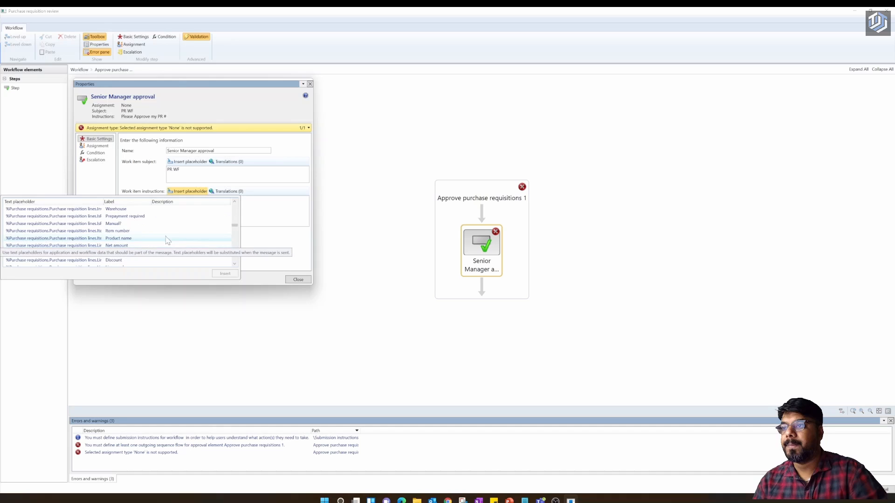
{"action": "scroll", "coordinate": [154, 247], "scroll_direction": "down", "scroll_amount": 3}
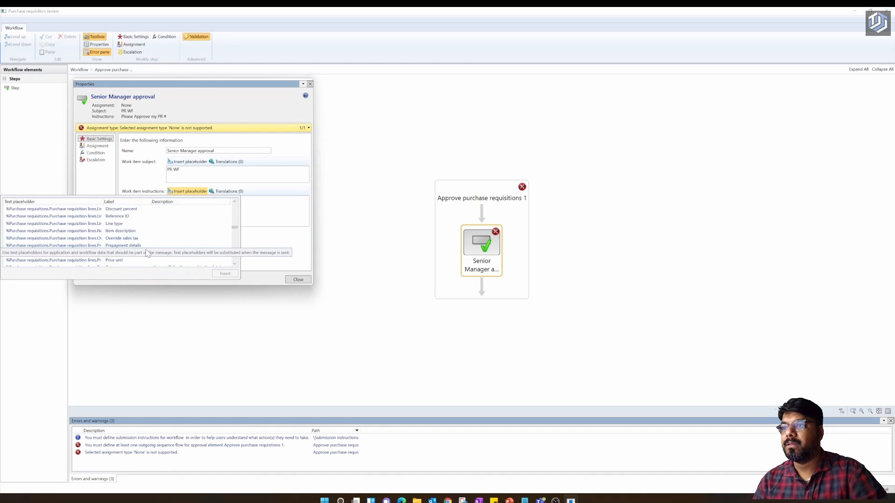
{"action": "scroll", "coordinate": [145, 253], "scroll_direction": "down", "scroll_amount": 4}
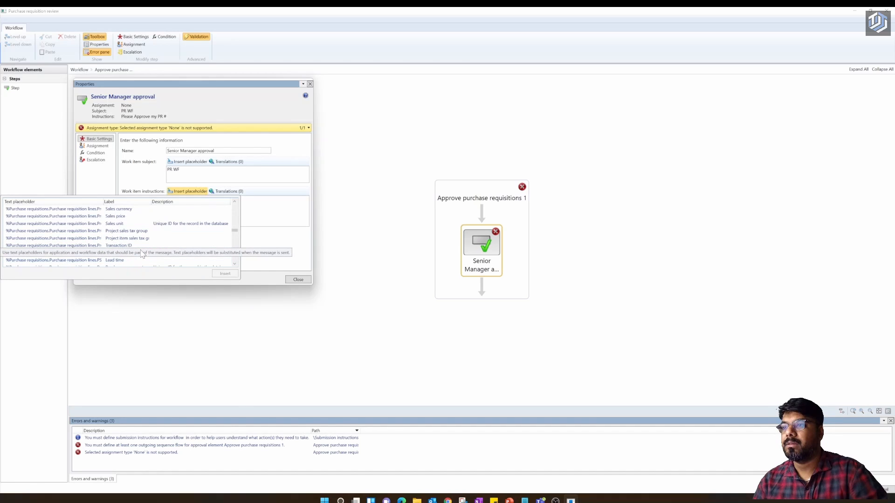
{"action": "scroll", "coordinate": [143, 252], "scroll_direction": "down", "scroll_amount": 1}
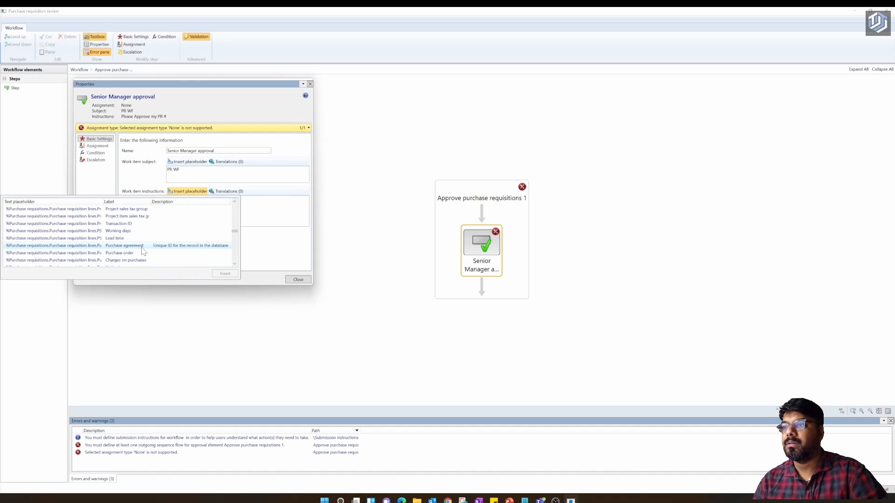
{"action": "scroll", "coordinate": [142, 251], "scroll_direction": "down", "scroll_amount": 1}
{"action": "scroll", "coordinate": [143, 251], "scroll_direction": "down", "scroll_amount": 2}
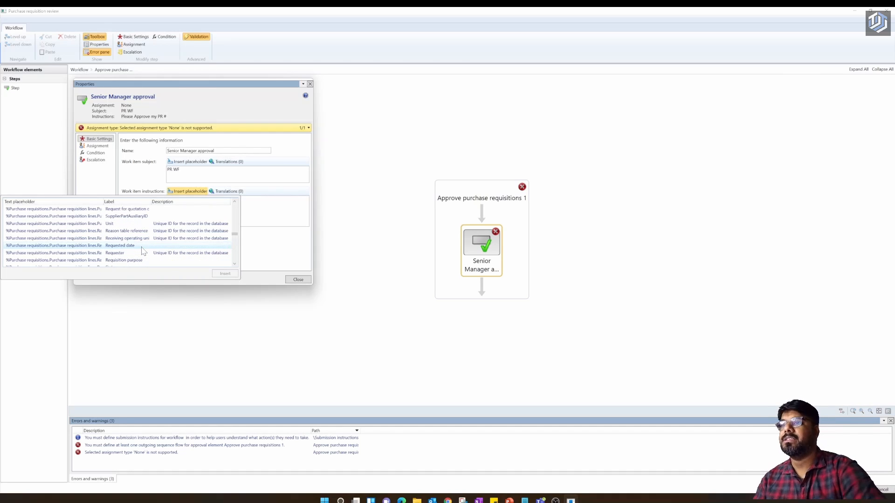
{"action": "scroll", "coordinate": [143, 251], "scroll_direction": "down", "scroll_amount": 1}
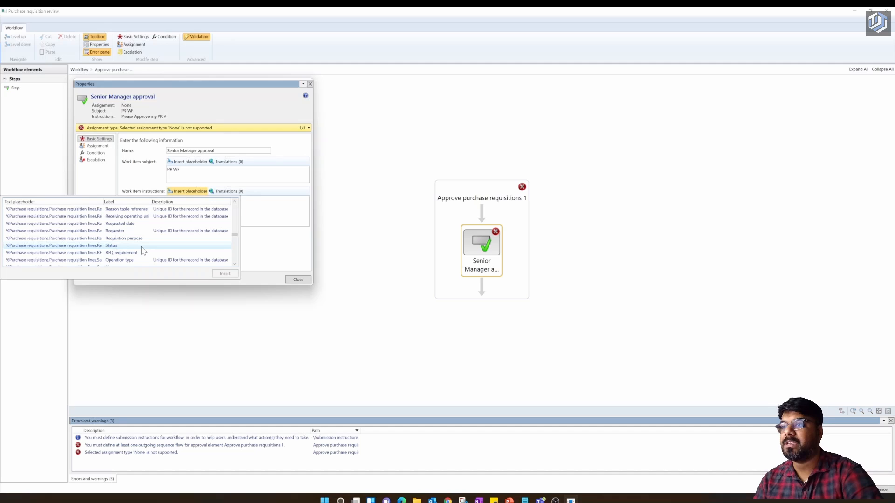
{"action": "scroll", "coordinate": [141, 248], "scroll_direction": "down", "scroll_amount": 1}
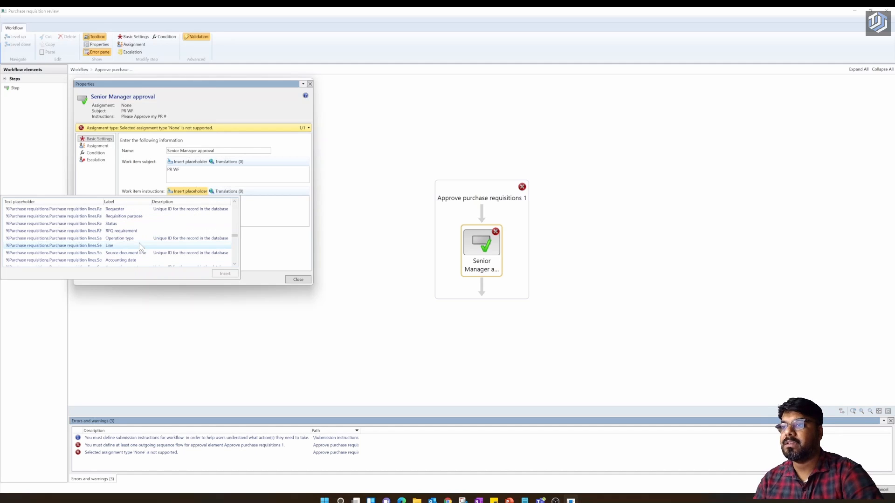
{"action": "scroll", "coordinate": [142, 248], "scroll_direction": "down", "scroll_amount": 1}
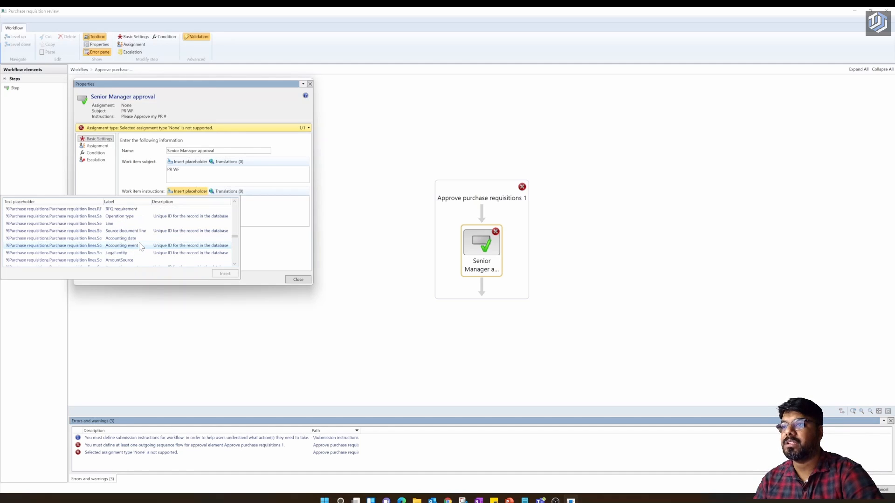
{"action": "scroll", "coordinate": [141, 248], "scroll_direction": "down", "scroll_amount": 2}
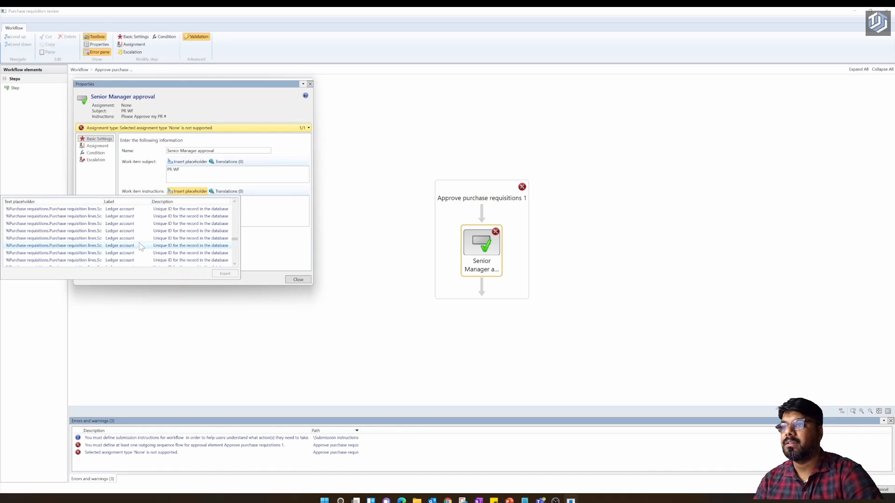
{"action": "scroll", "coordinate": [141, 248], "scroll_direction": "down", "scroll_amount": 3}
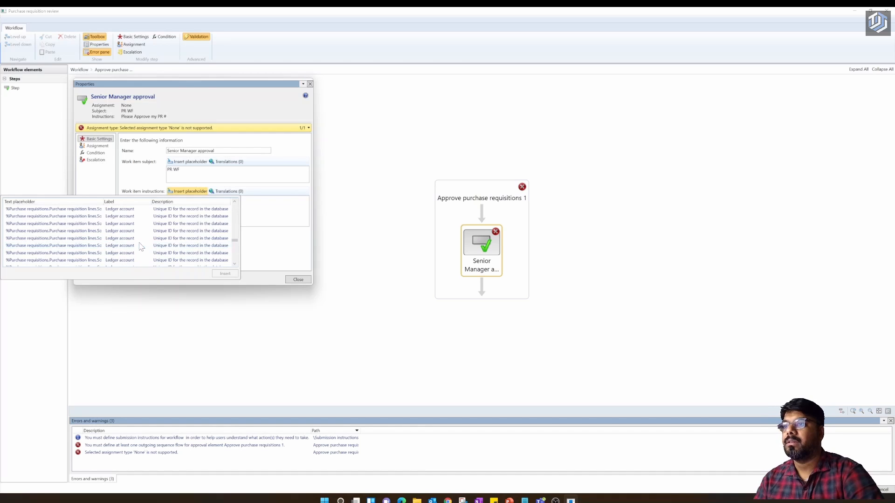
{"action": "scroll", "coordinate": [141, 248], "scroll_direction": "up", "scroll_amount": 5}
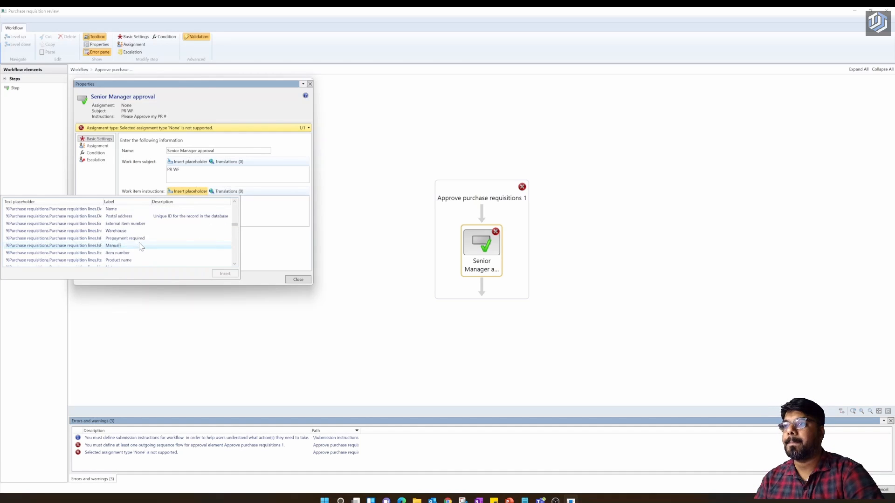
{"action": "scroll", "coordinate": [141, 247], "scroll_direction": "up", "scroll_amount": 4}
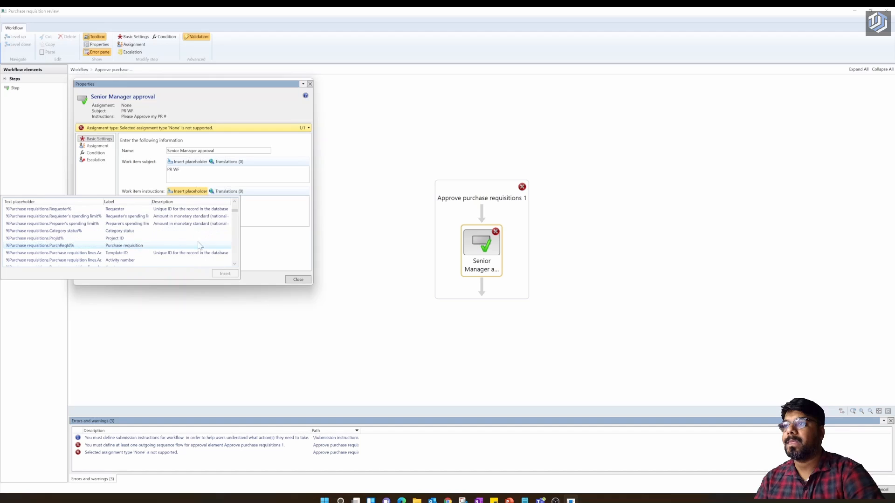
{"action": "left_click", "coordinate": [255, 250]}
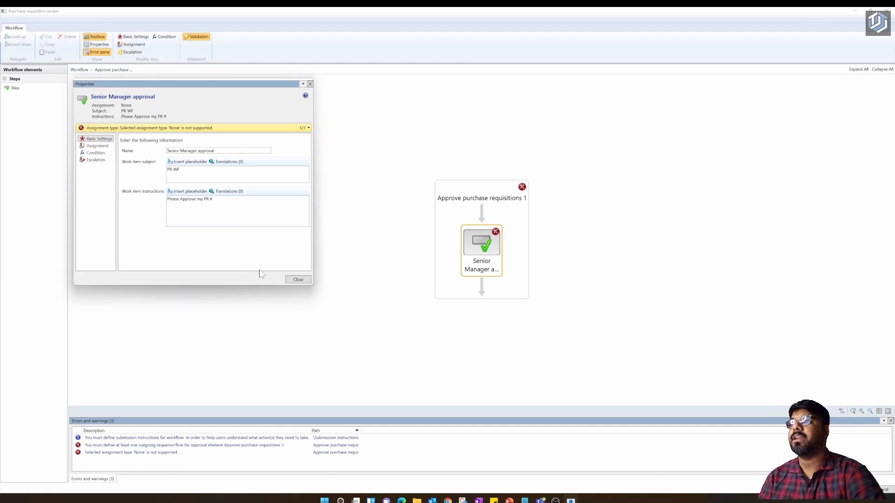
- Set the Senior Manager approval step's assignment to User and add one approver to Selected users
{"action": "left_click", "coordinate": [97, 146]}
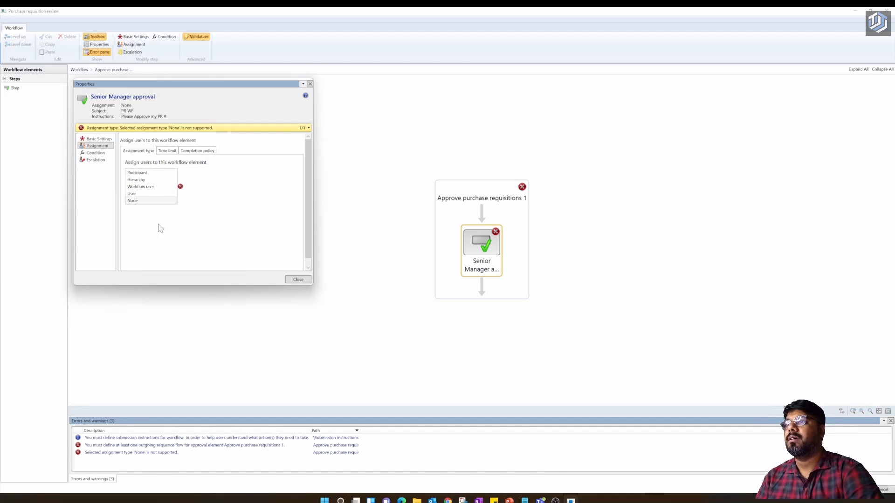
{"action": "left_click", "coordinate": [132, 194]}
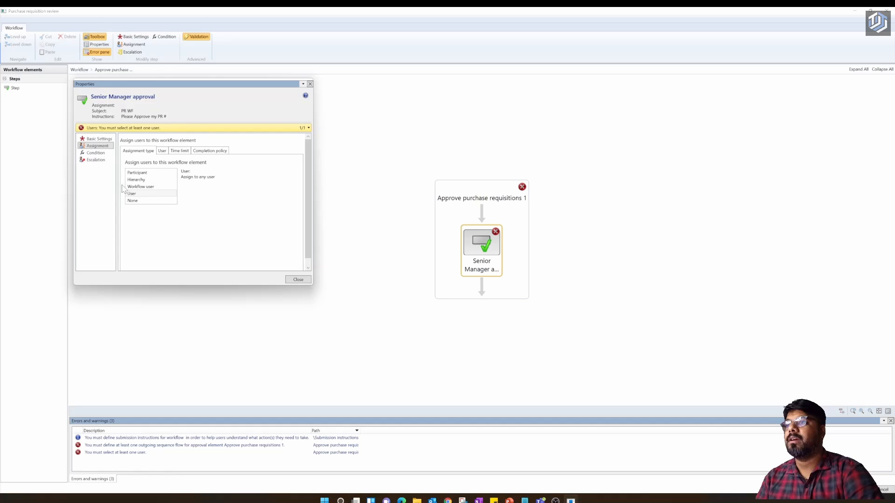
{"action": "left_click", "coordinate": [99, 139]}
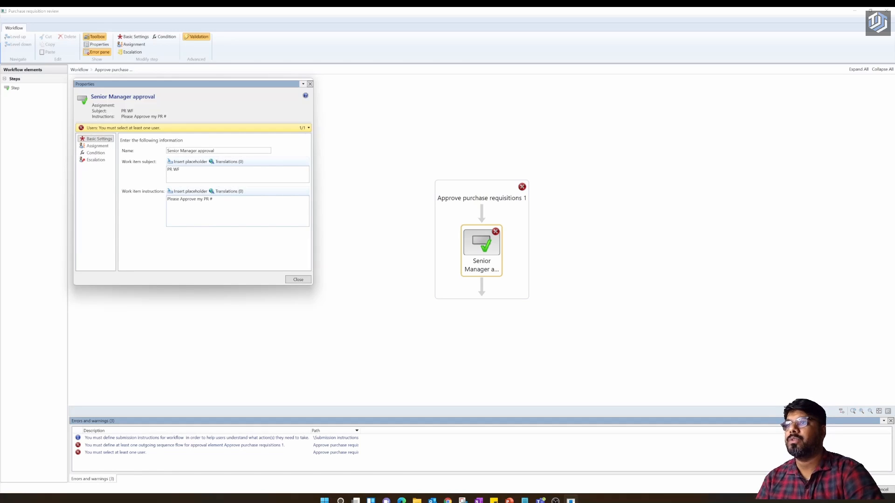
{"action": "left_click", "coordinate": [97, 146]}
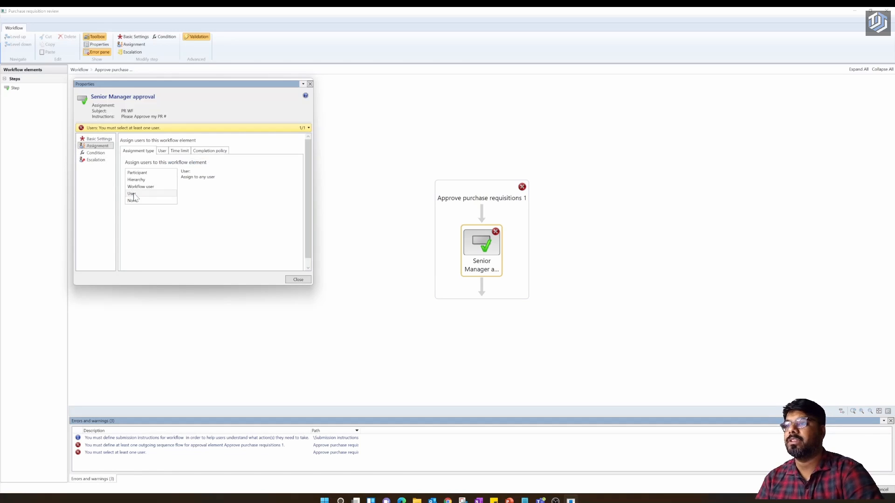
{"action": "left_click", "coordinate": [161, 151]}
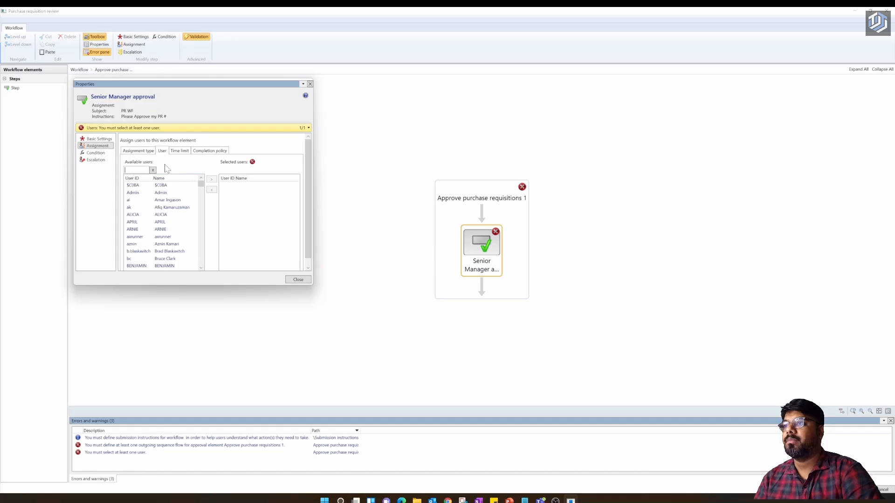
{"action": "scroll", "coordinate": [148, 235], "scroll_direction": "down", "scroll_amount": 5}
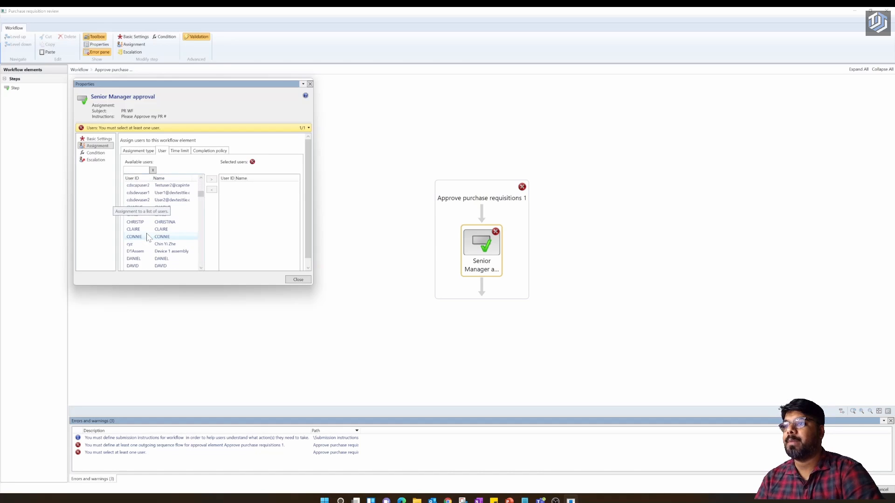
{"action": "scroll", "coordinate": [149, 237], "scroll_direction": "down", "scroll_amount": 10}
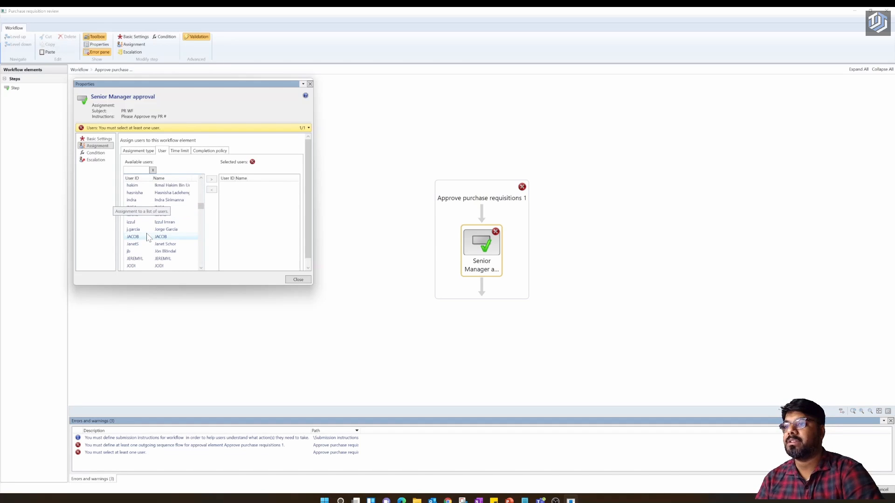
{"action": "scroll", "coordinate": [149, 237], "scroll_direction": "down", "scroll_amount": 6}
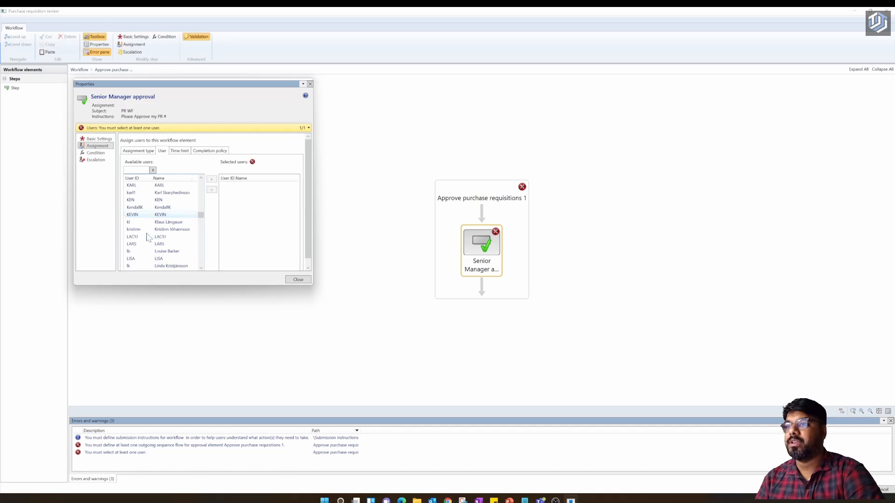
{"action": "scroll", "coordinate": [148, 236], "scroll_direction": "down", "scroll_amount": 6}
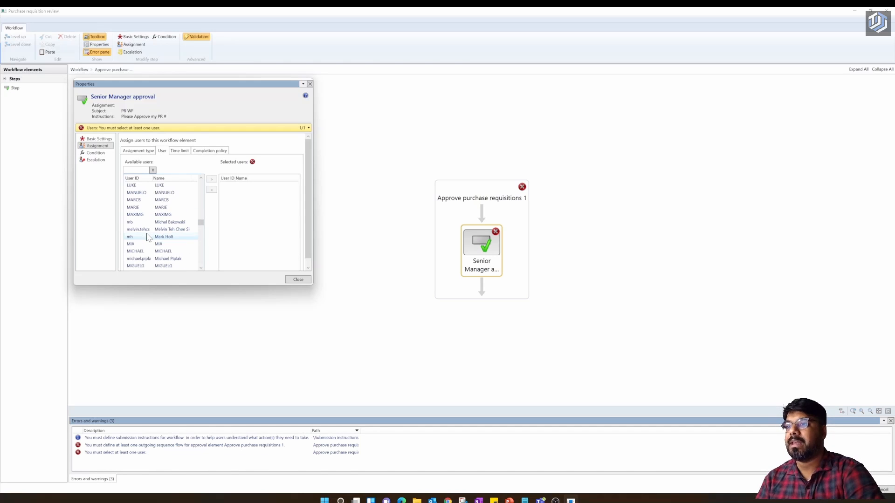
{"action": "scroll", "coordinate": [148, 237], "scroll_direction": "down", "scroll_amount": 2}
{"action": "left_click", "coordinate": [140, 244]}
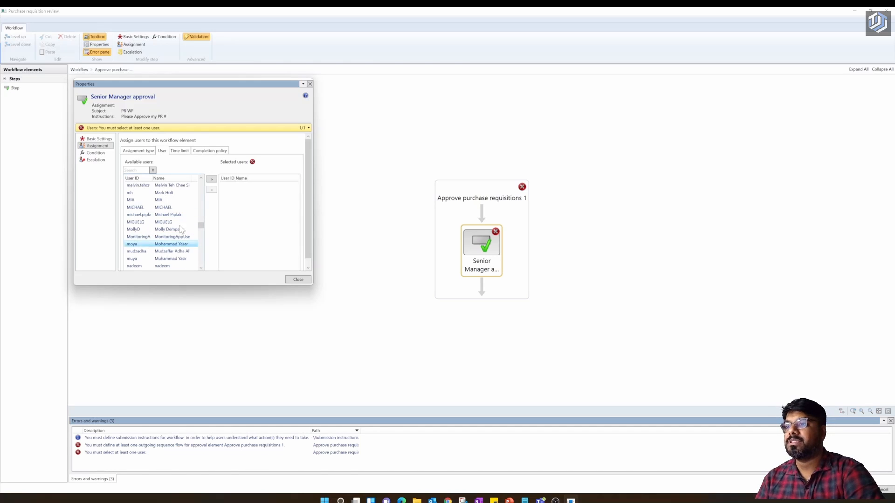
{"action": "left_click", "coordinate": [211, 180]}
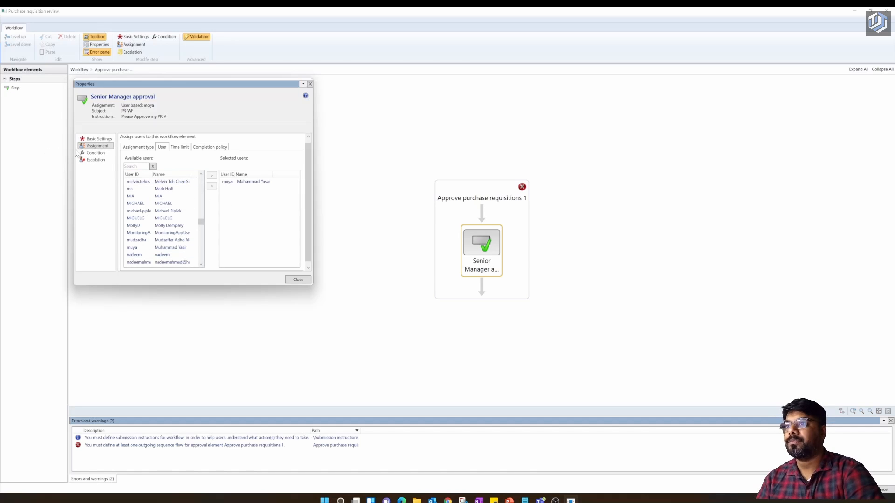
- Review the step's Condition and Assignment pages, returning to Basic Settings
{"action": "left_click", "coordinate": [96, 152]}
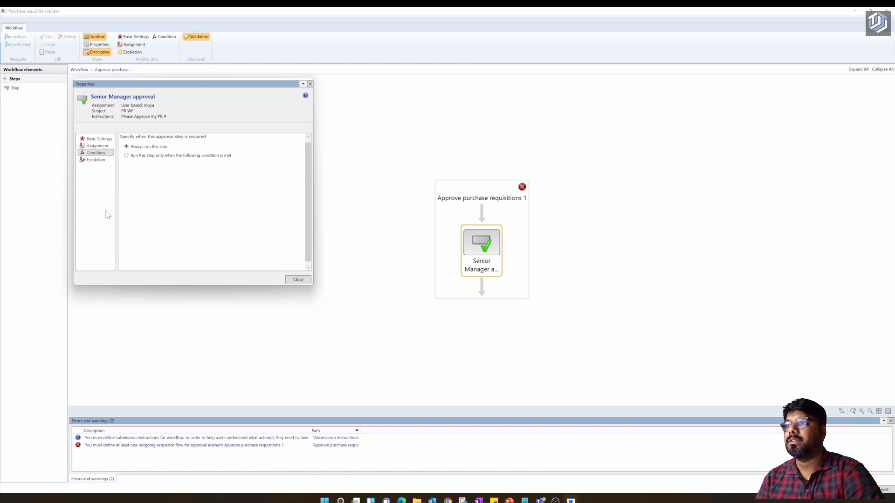
{"action": "left_click", "coordinate": [99, 146]}
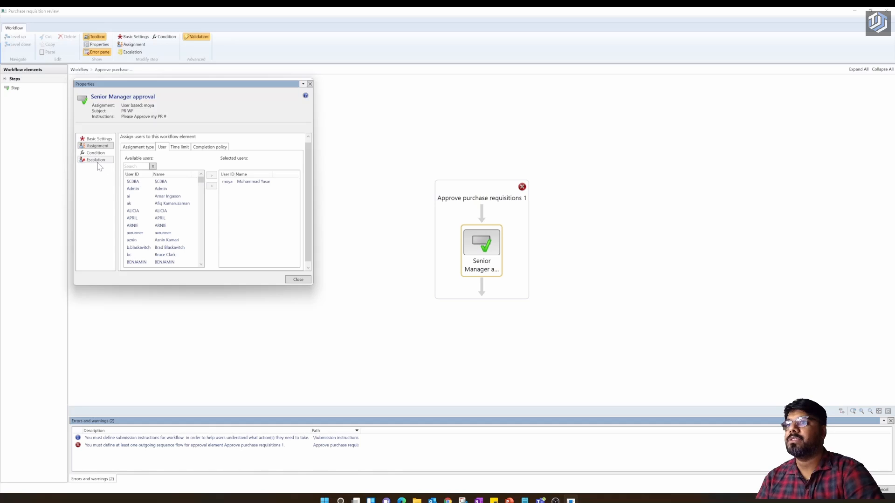
{"action": "left_click", "coordinate": [98, 153]}
{"action": "left_click", "coordinate": [97, 146]}
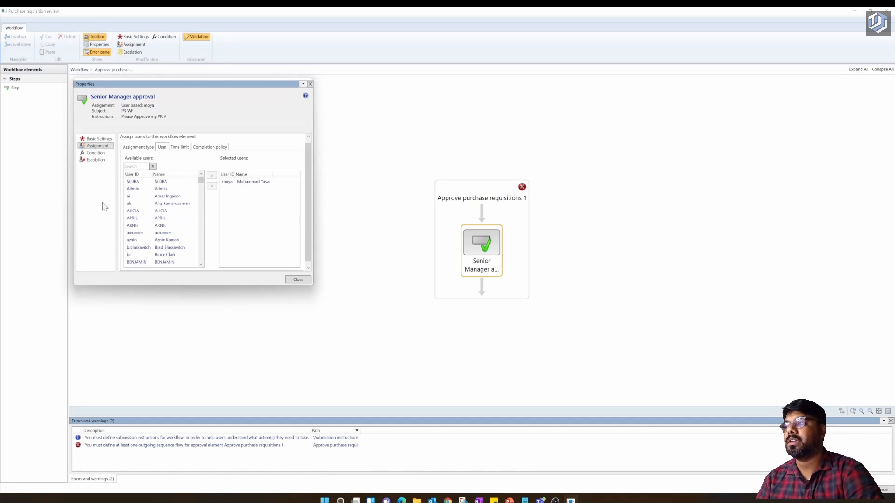
{"action": "left_click", "coordinate": [104, 139]}
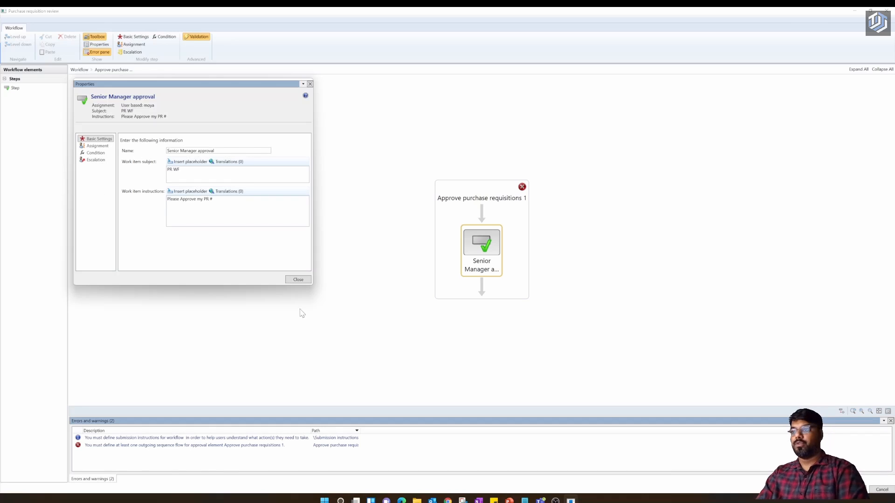
- Back on the top-level workflow, link the False-branch approval element to the End node
{"action": "left_click", "coordinate": [307, 280]}
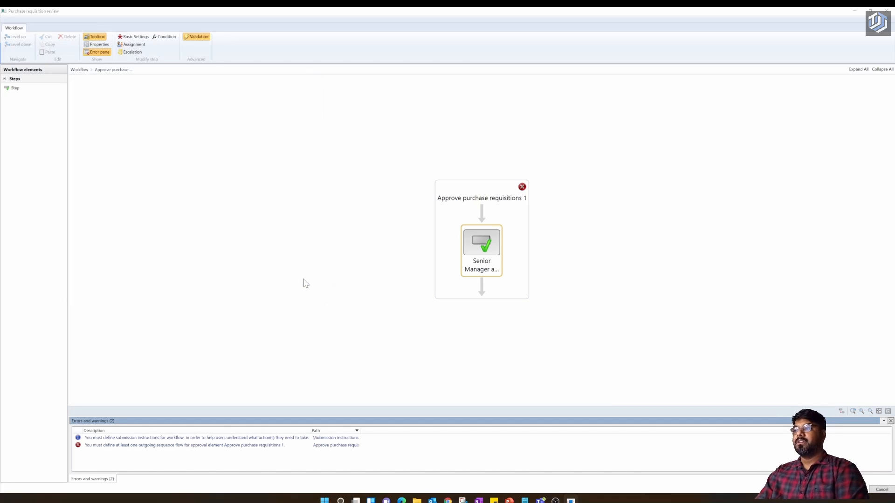
{"action": "left_click", "coordinate": [481, 296]}
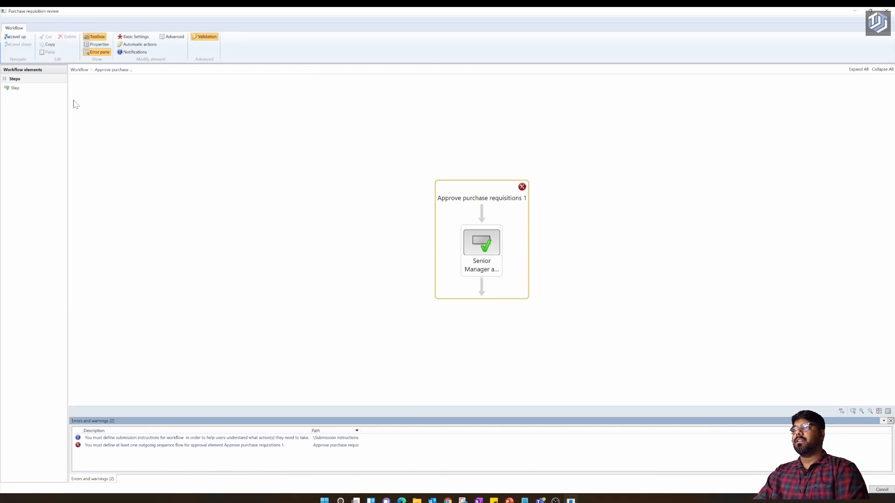
{"action": "left_click", "coordinate": [15, 37]}
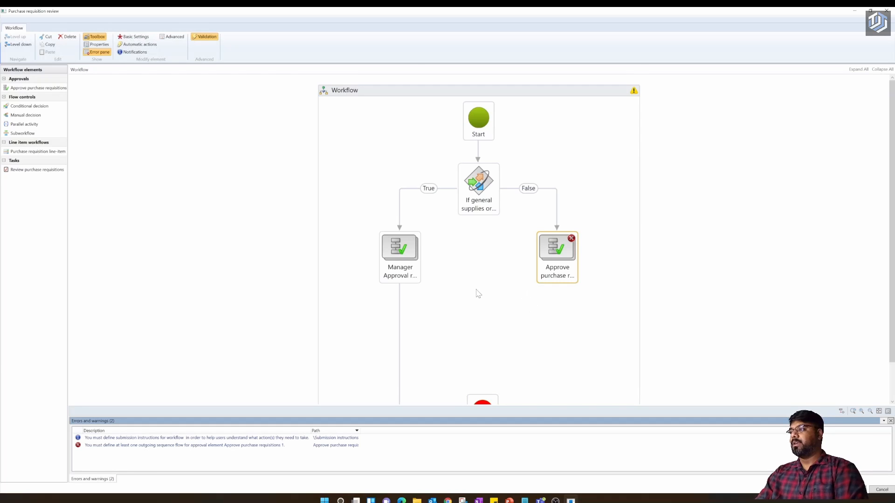
{"action": "scroll", "coordinate": [478, 293], "scroll_direction": "down", "scroll_amount": 1}
{"action": "mouse_move", "coordinate": [562, 253]}
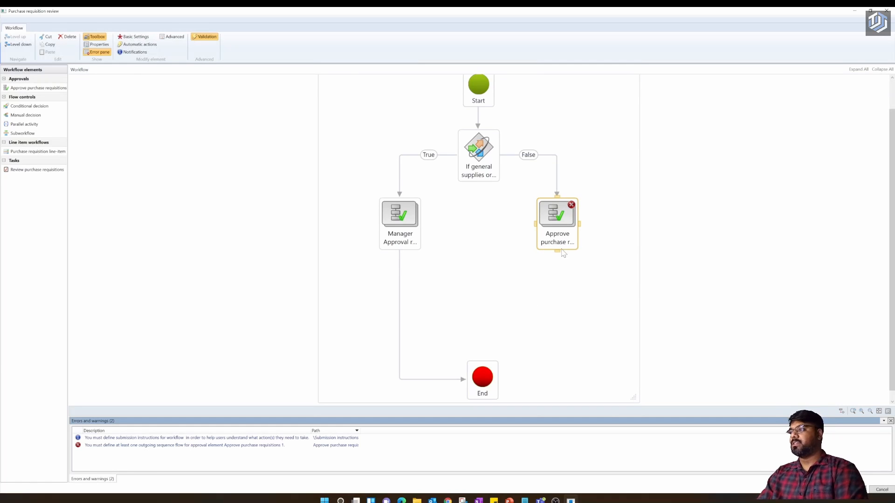
{"action": "mouse_move", "coordinate": [561, 256]}
{"action": "left_mouse_down"}
{"action": "mouse_move", "coordinate": [553, 362]}
{"action": "mouse_move", "coordinate": [499, 381]}
{"action": "left_mouse_up"}
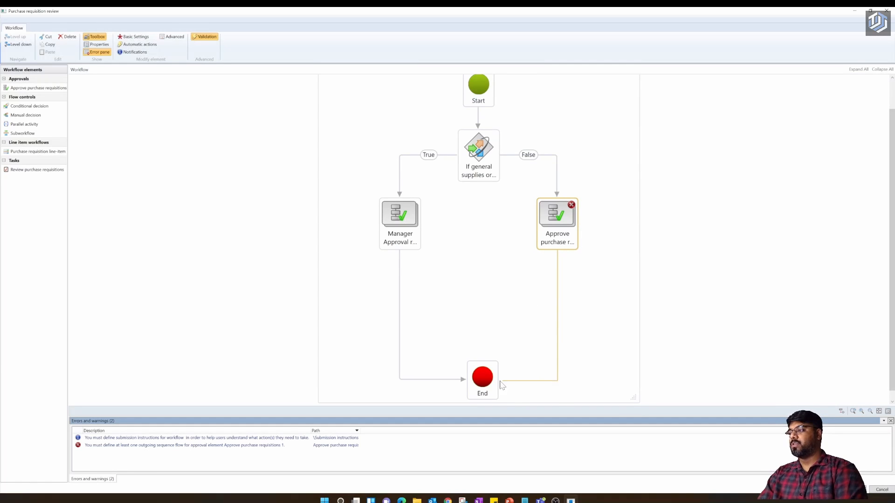
{"action": "left_click", "coordinate": [614, 350]}
{"action": "scroll", "coordinate": [600, 333], "scroll_direction": "up", "scroll_amount": 1}
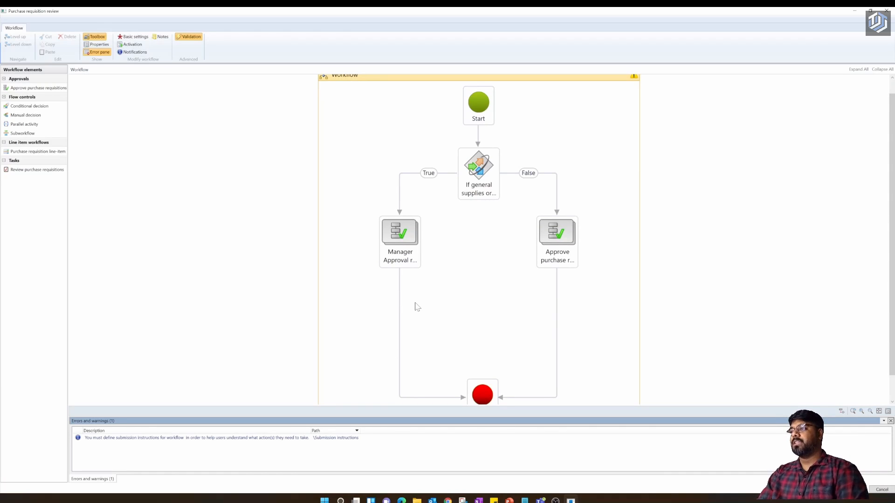
- Change the False-branch approval element's name to 'Senior Manager approval required' and close its properties
{"action": "left_click", "coordinate": [561, 263]}
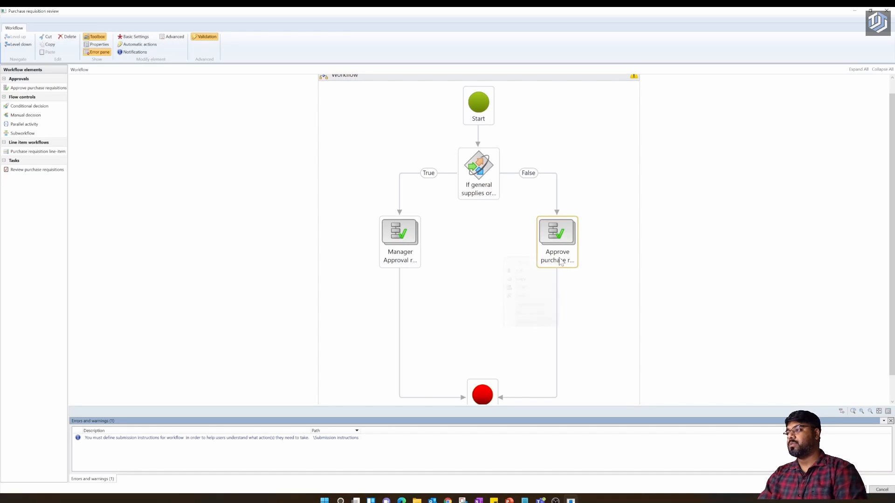
{"action": "right_click", "coordinate": [559, 257]}
{"action": "left_click", "coordinate": [536, 322]}
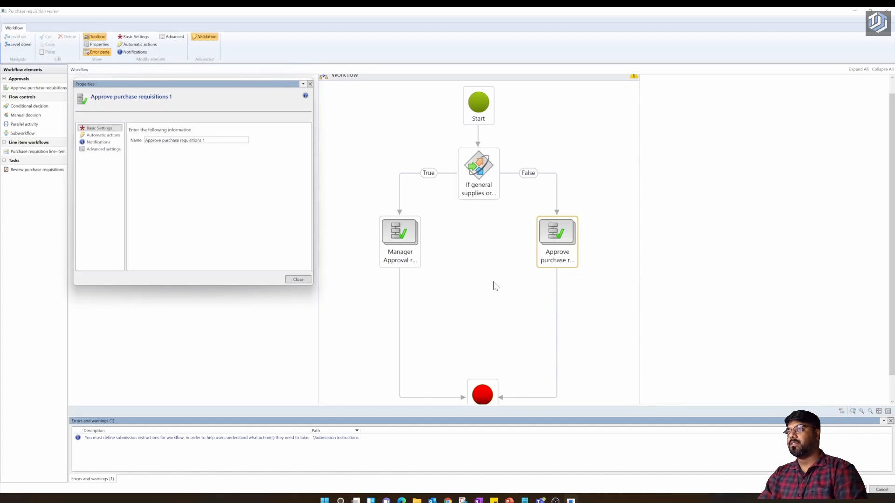
{"action": "left_click_drag", "start_coordinate": [204, 140], "coordinate": [145, 140]}
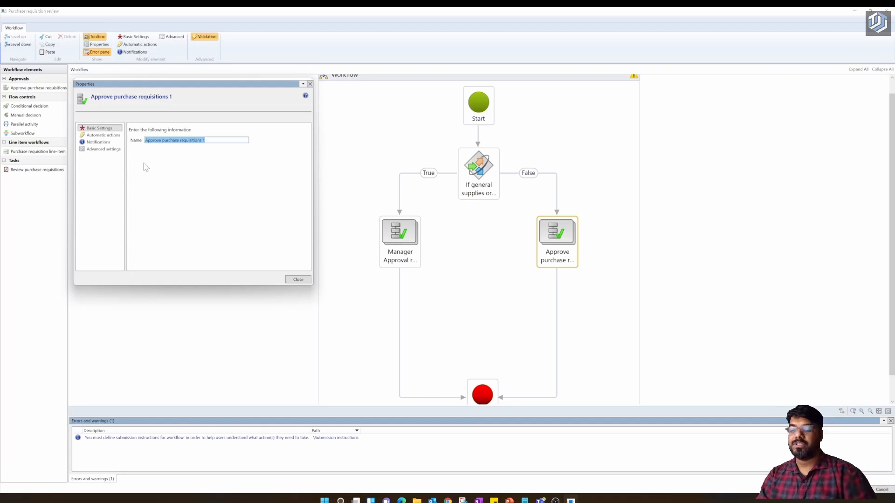
{"action": "key", "text": "BackSpace"}
{"action": "type", "text": "s"}
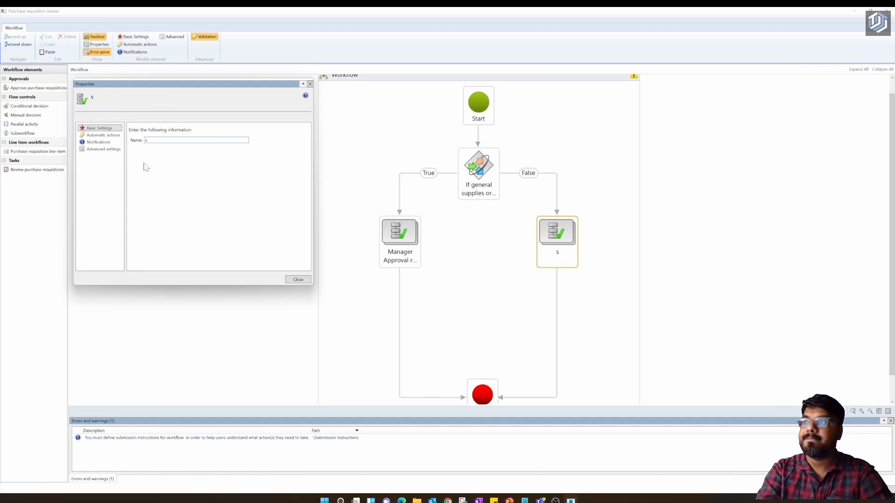
{"action": "key", "text": "BackSpace"}
{"action": "type", "text": "S"}
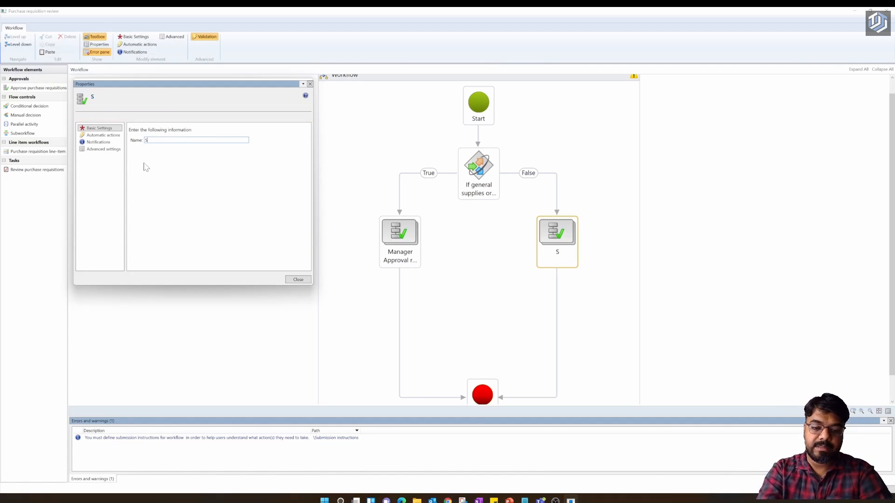
{"action": "type", "text": "enior"}
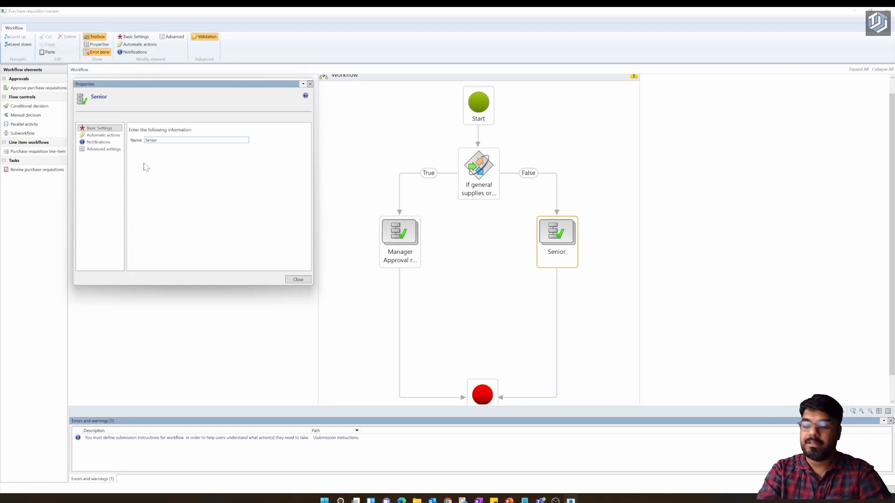
{"action": "type", "text": " Manager"}
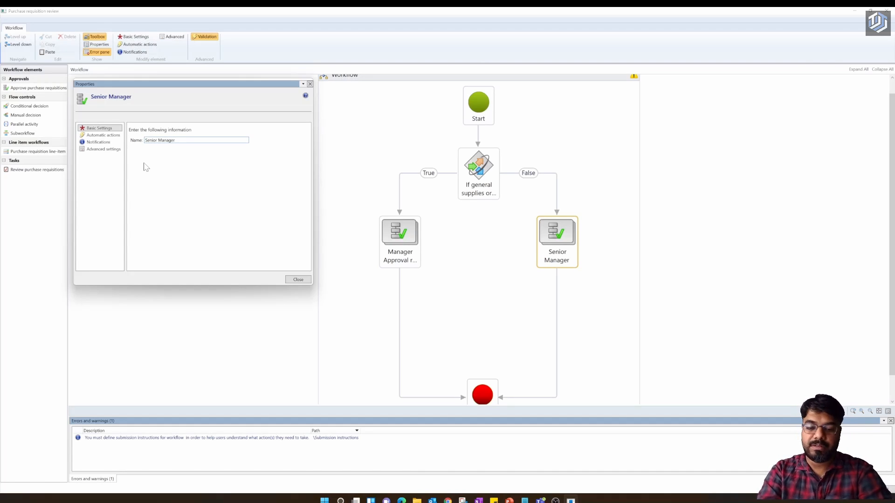
{"action": "type", "text": " approval r"}
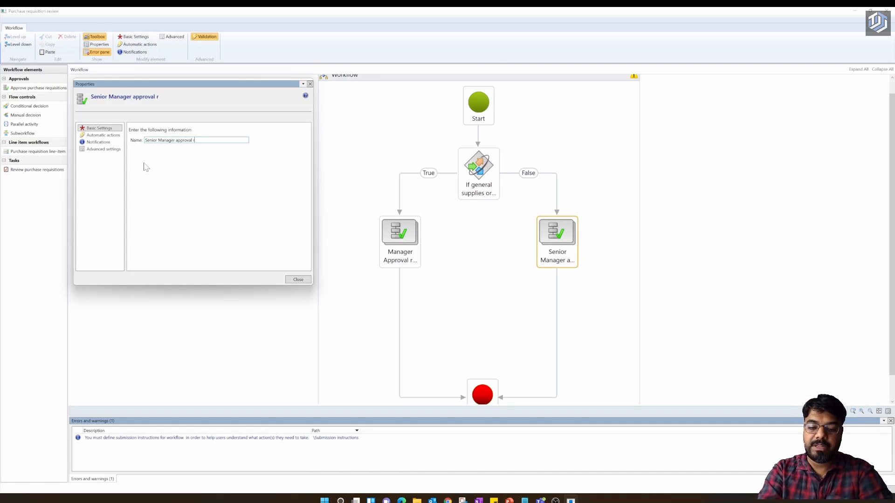
{"action": "type", "text": "equired"}
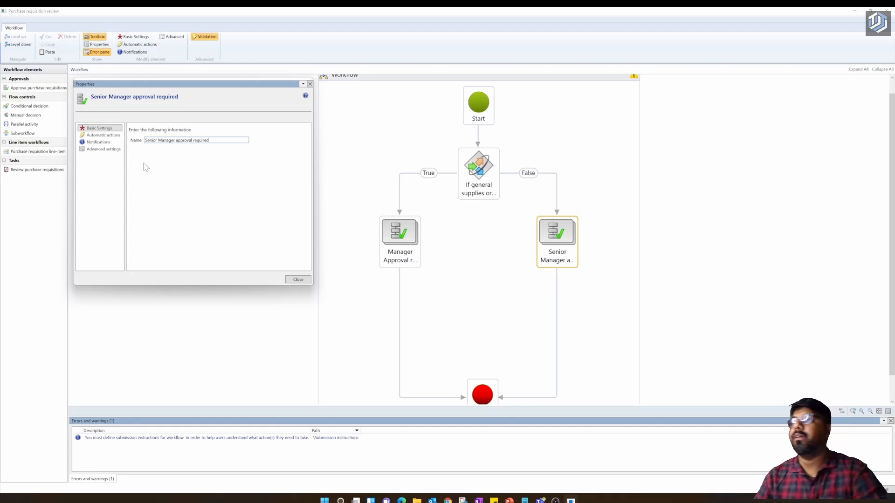
{"action": "left_click", "coordinate": [167, 183]}
{"action": "left_click", "coordinate": [295, 279]}
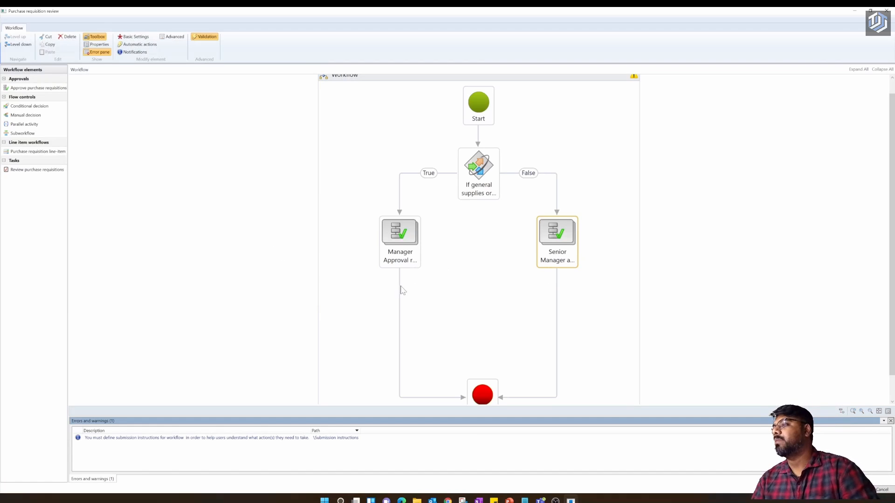
- Set the workflow's submission instructions to 'Please approve my PR #' and hide the error pane
{"action": "left_click", "coordinate": [327, 275]}
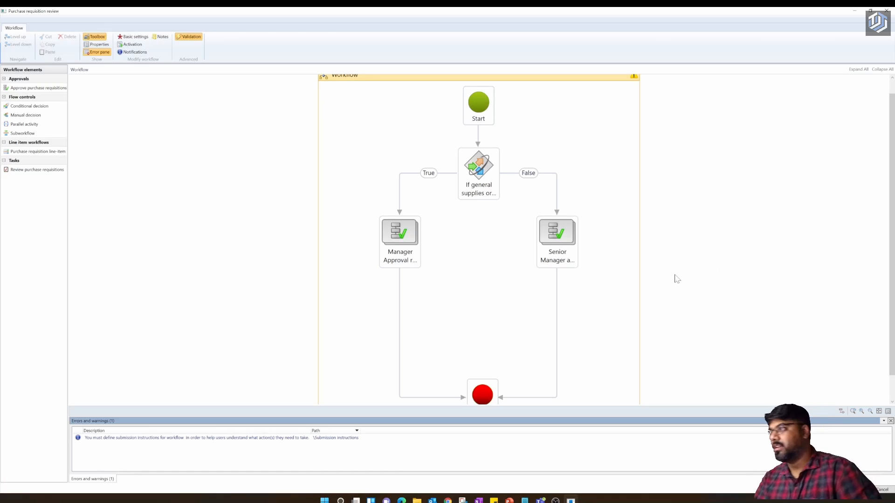
{"action": "scroll", "coordinate": [474, 333], "scroll_direction": "down", "scroll_amount": 1}
{"action": "scroll", "coordinate": [486, 175], "scroll_direction": "up", "scroll_amount": 2}
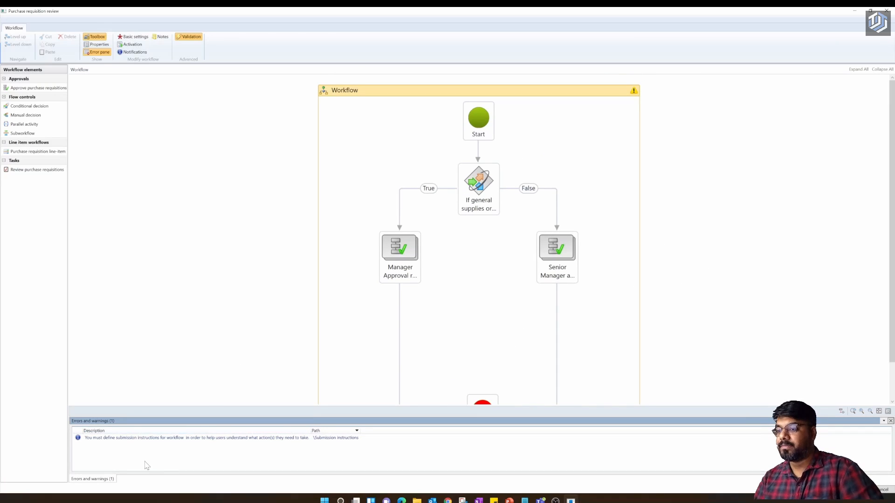
{"action": "scroll", "coordinate": [625, 115], "scroll_direction": "down", "scroll_amount": 1}
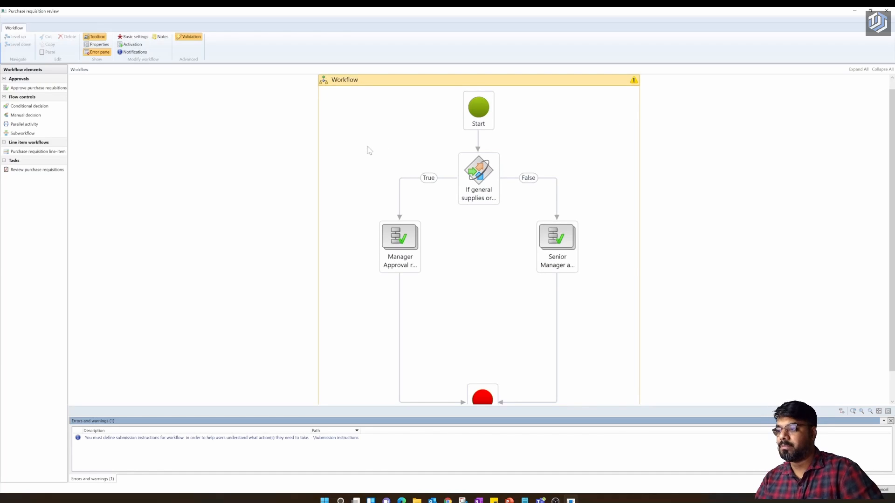
{"action": "double_click", "coordinate": [166, 437]}
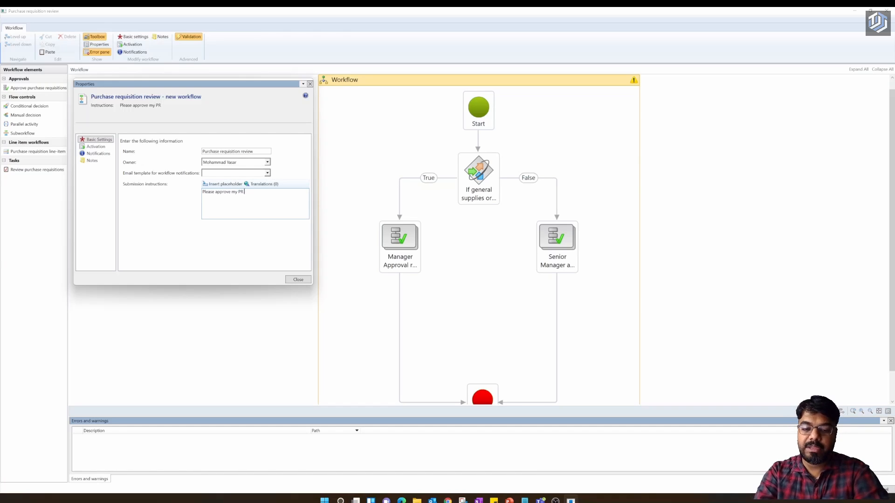
{"action": "left_click", "coordinate": [191, 225]}
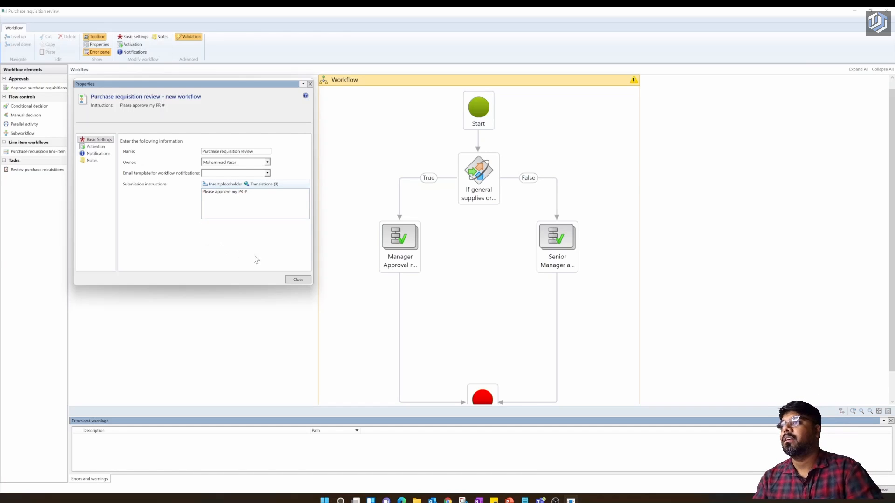
{"action": "left_click", "coordinate": [297, 280]}
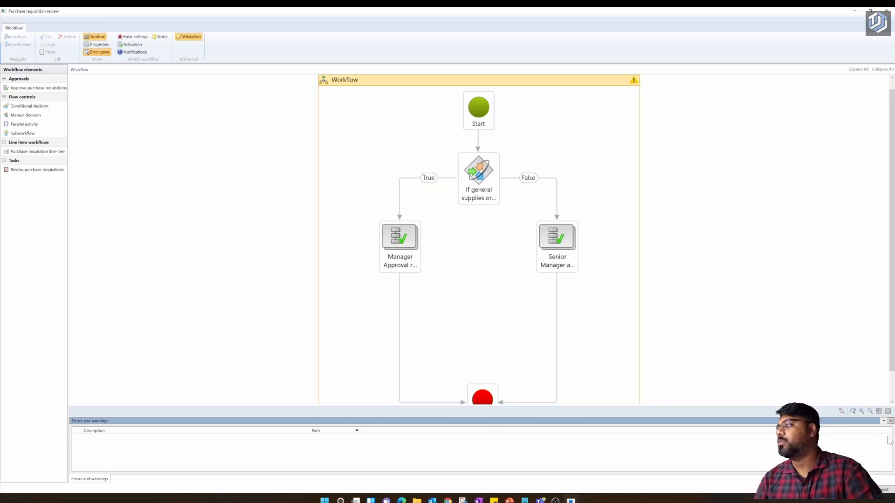
{"action": "left_click", "coordinate": [890, 421]}
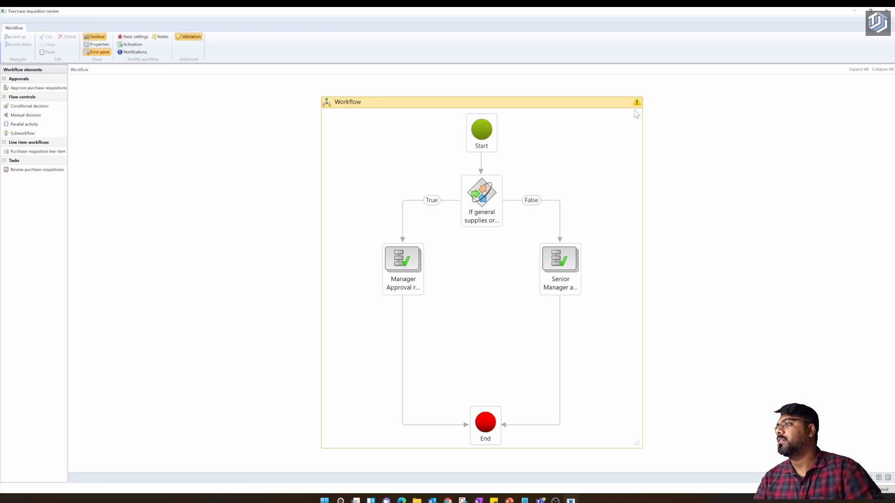
{"action": "mouse_move", "coordinate": [637, 103]}
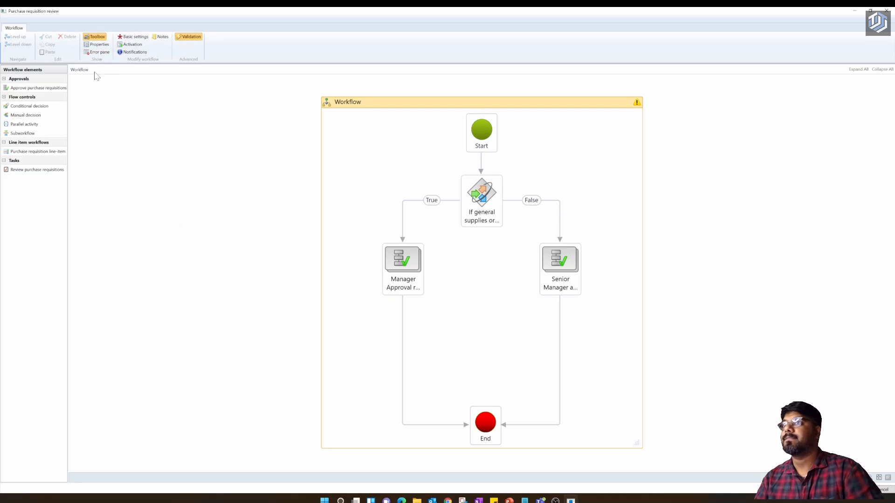
{"action": "left_click", "coordinate": [99, 52]}
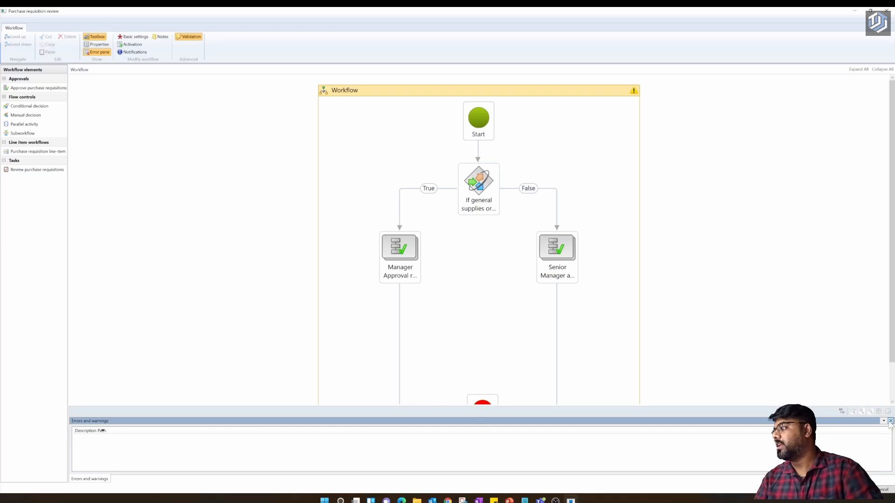
{"action": "left_click", "coordinate": [890, 421]}
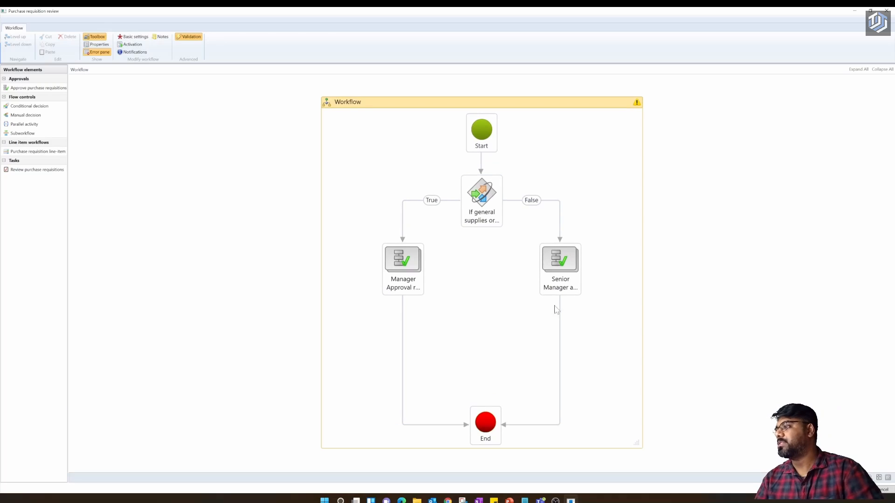
{"action": "left_click", "coordinate": [97, 44]}
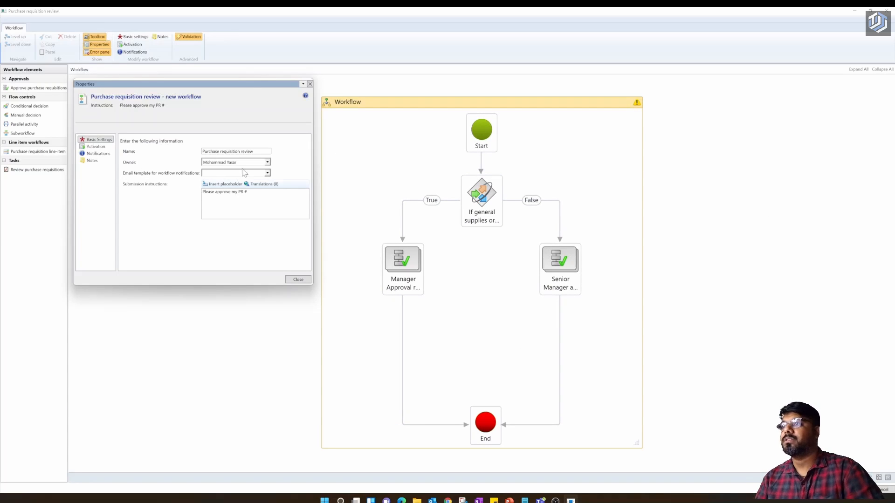
{"action": "left_click", "coordinate": [99, 146]}
{"action": "left_click", "coordinate": [103, 153]}
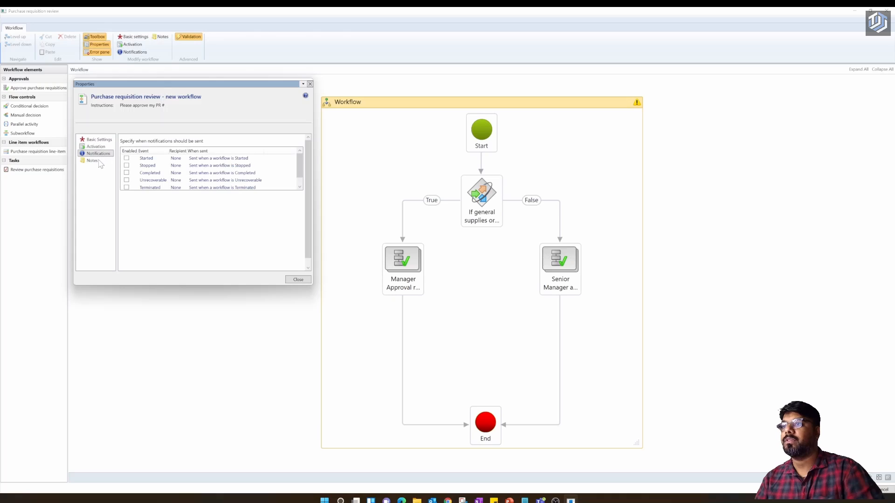
{"action": "left_click", "coordinate": [98, 139]}
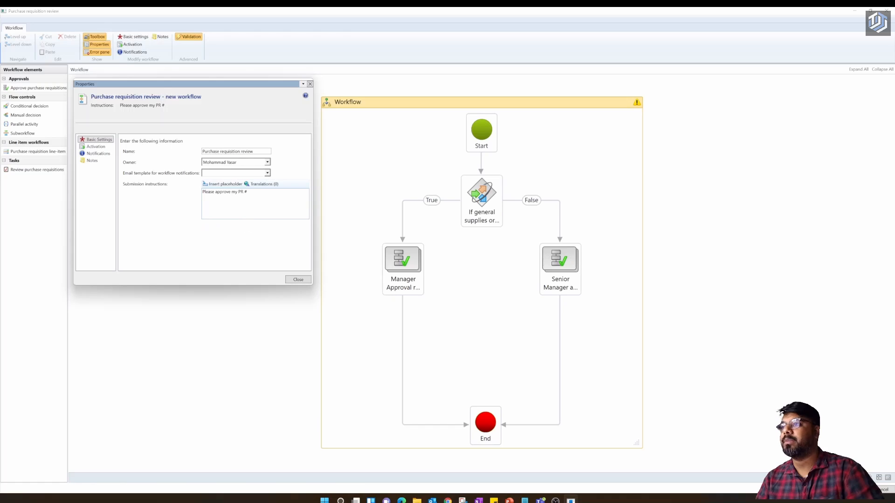
{"action": "left_click", "coordinate": [297, 278]}
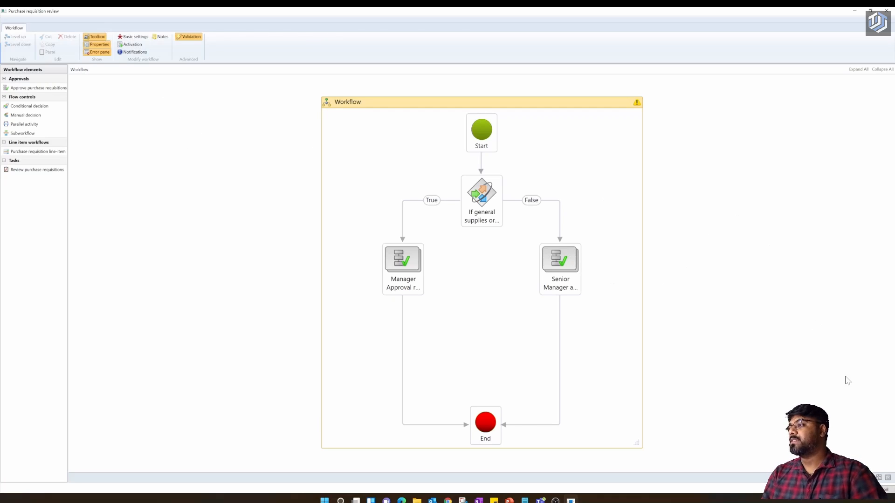
{"action": "left_click", "coordinate": [852, 490]}
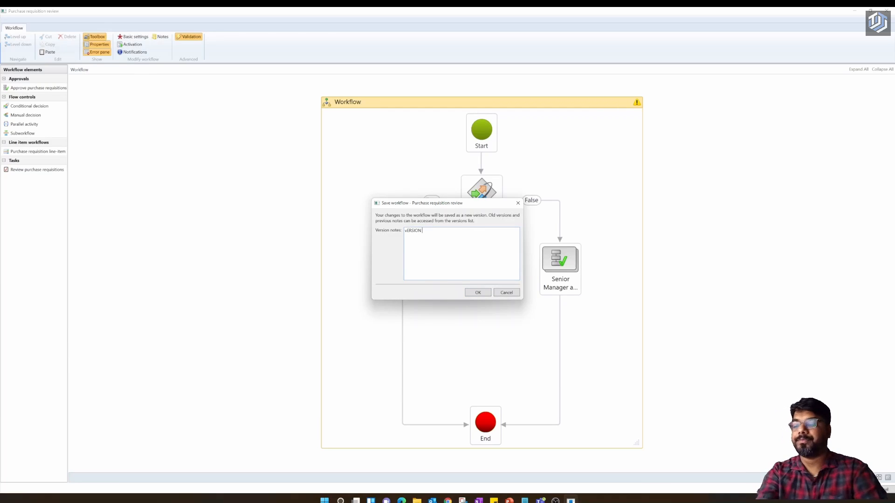
- Save the workflow as a new version with notes 'Version 1', leaving it inactive
{"action": "key", "text": "ctrl+a"}
{"action": "key", "text": "BackSpace"}
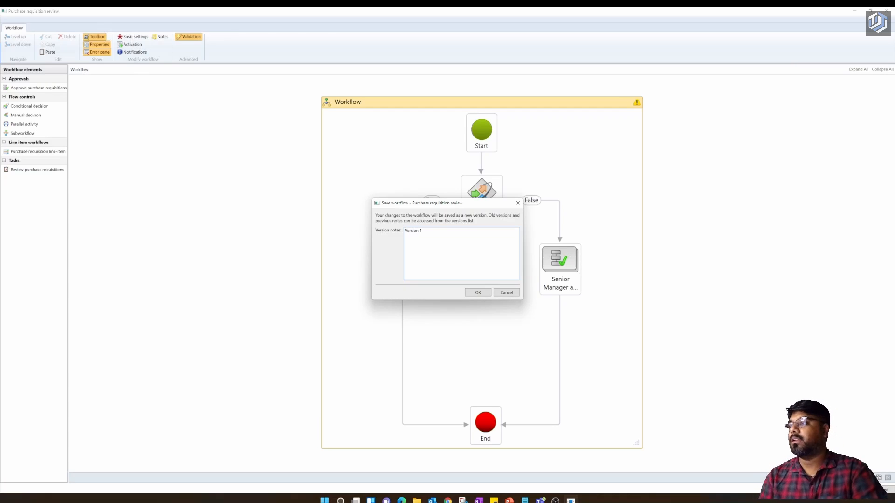
{"action": "left_click", "coordinate": [476, 293]}
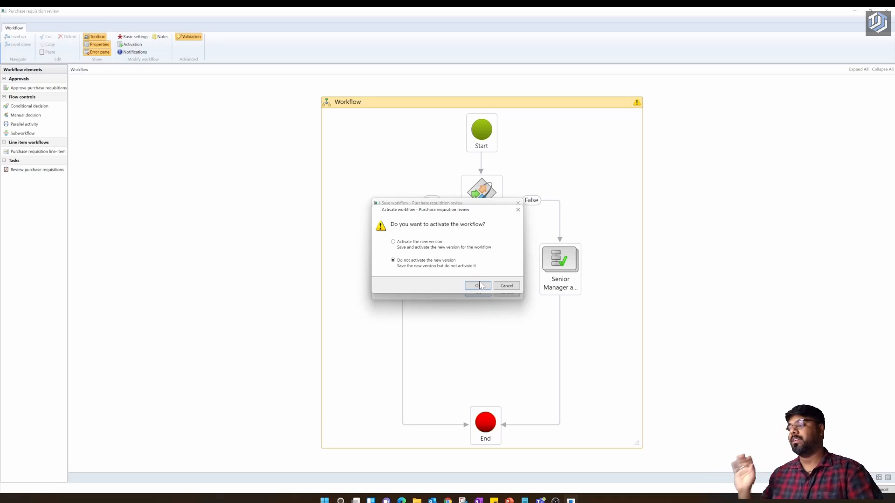
{"action": "left_click", "coordinate": [480, 285]}
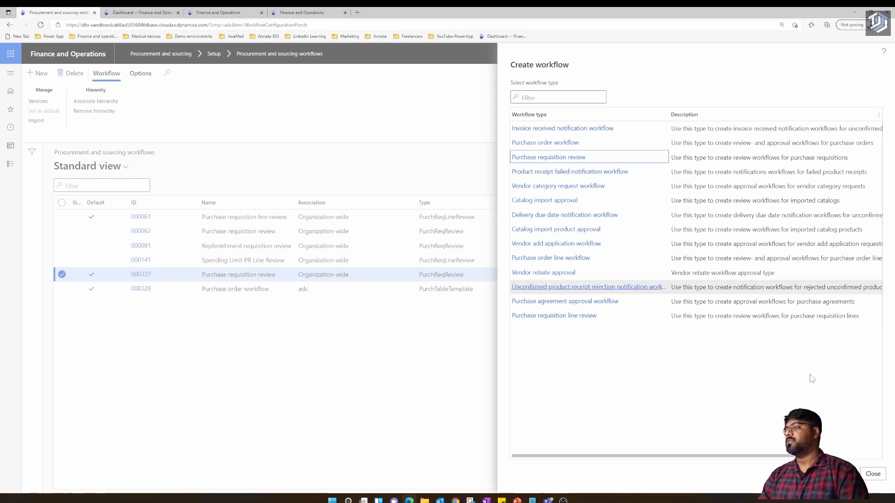
- Refresh the workflow list, set 000329 as default, and show 000327's workflow versions
{"action": "left_click", "coordinate": [404, 360]}
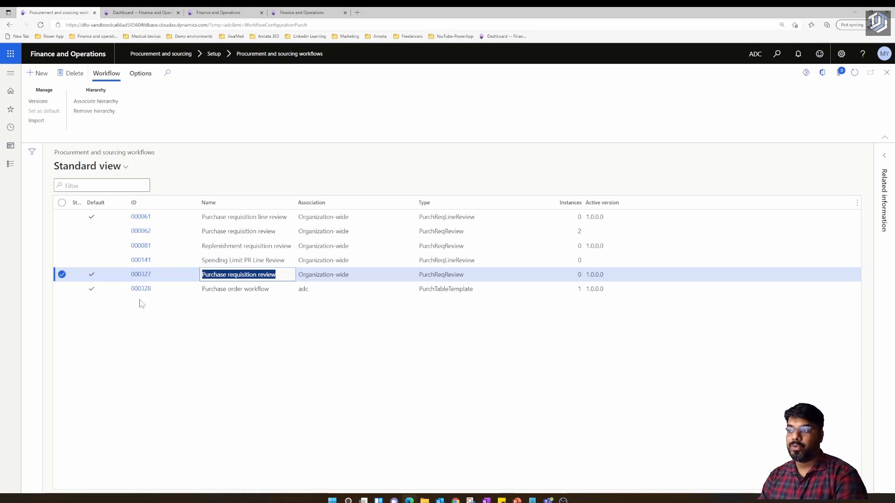
{"action": "left_click", "coordinate": [853, 75]}
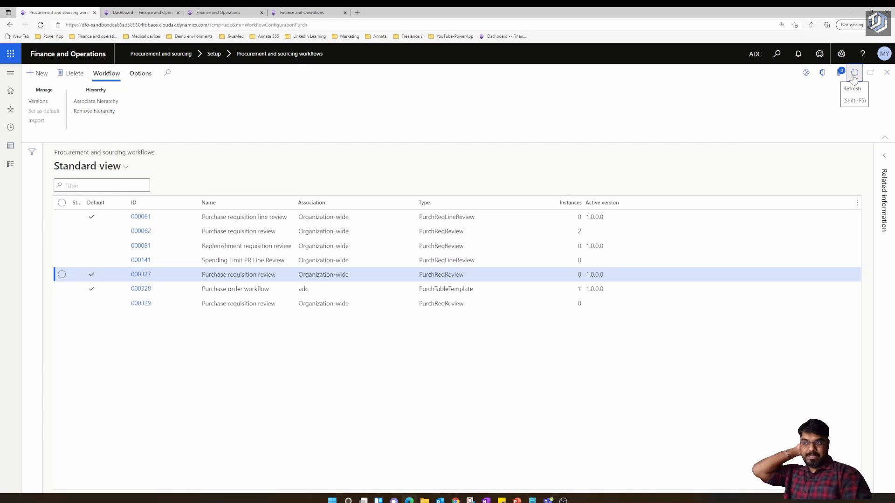
{"action": "left_click", "coordinate": [304, 308]}
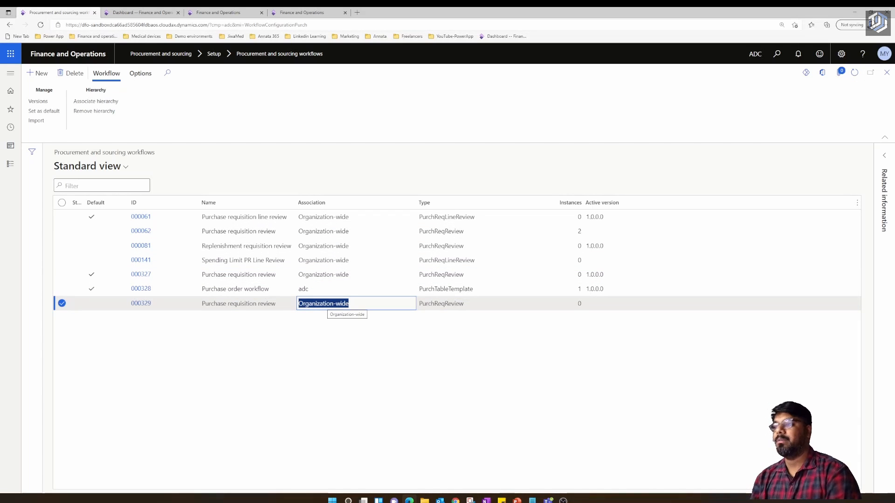
{"action": "left_click", "coordinate": [238, 276]}
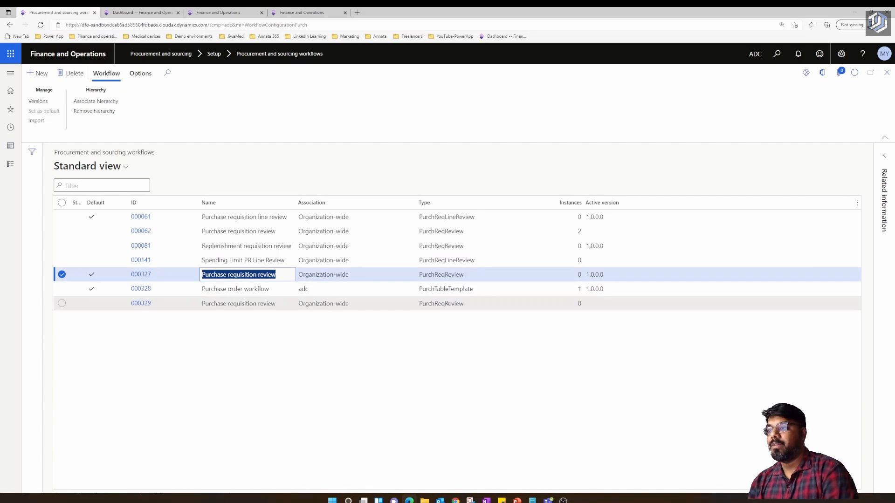
{"action": "left_click", "coordinate": [212, 304]}
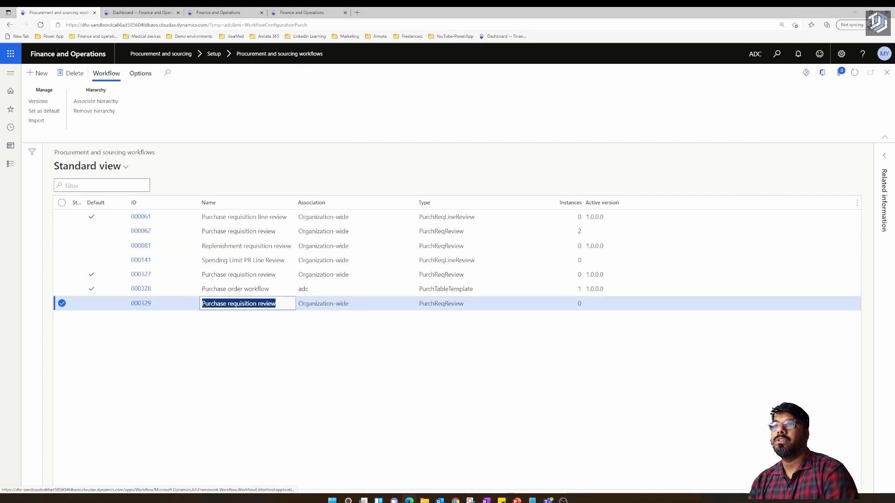
{"action": "left_click", "coordinate": [51, 113]}
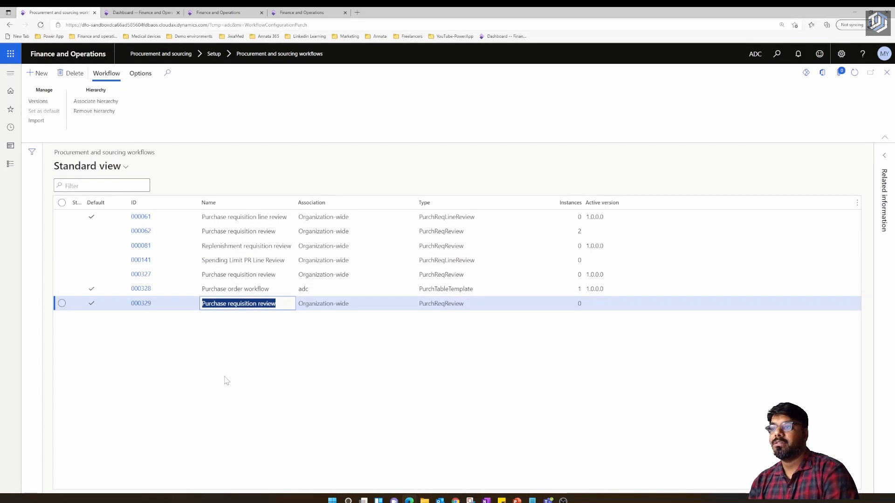
{"action": "left_click", "coordinate": [61, 275]}
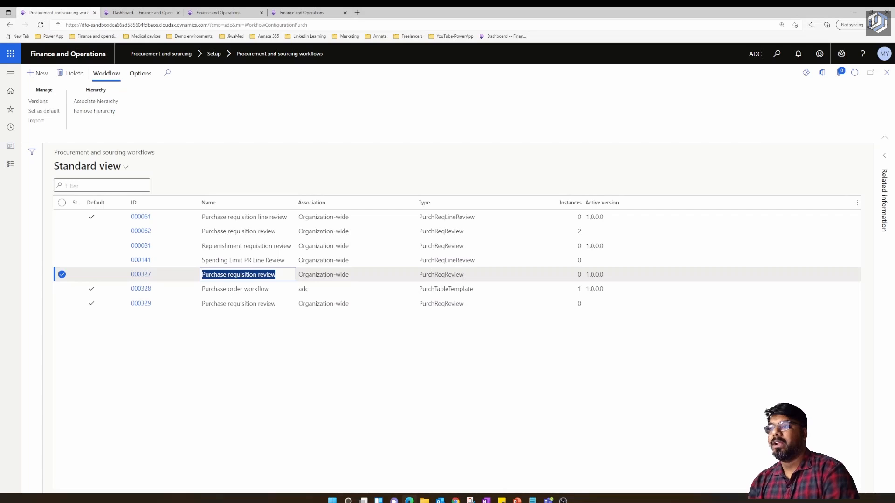
{"action": "left_click", "coordinate": [40, 103]}
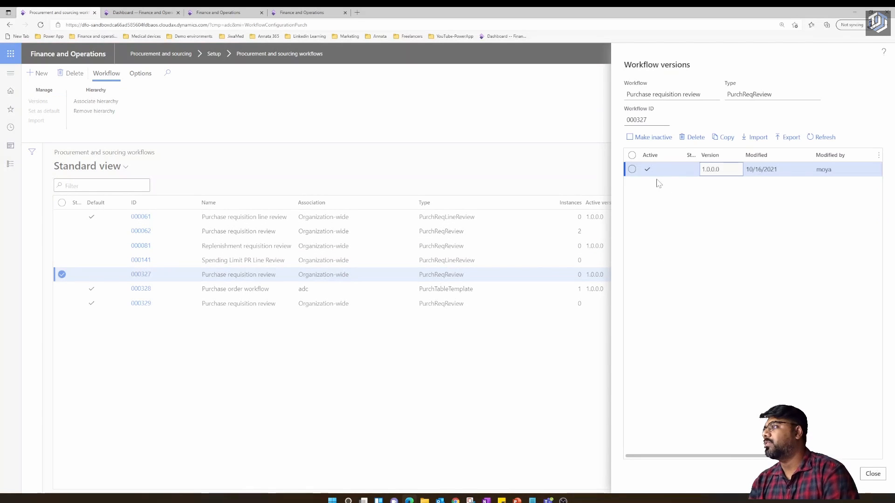
- Make 000327's version inactive, then make version 1.0.0.0 of workflow 000329 active
{"action": "left_click", "coordinate": [651, 138]}
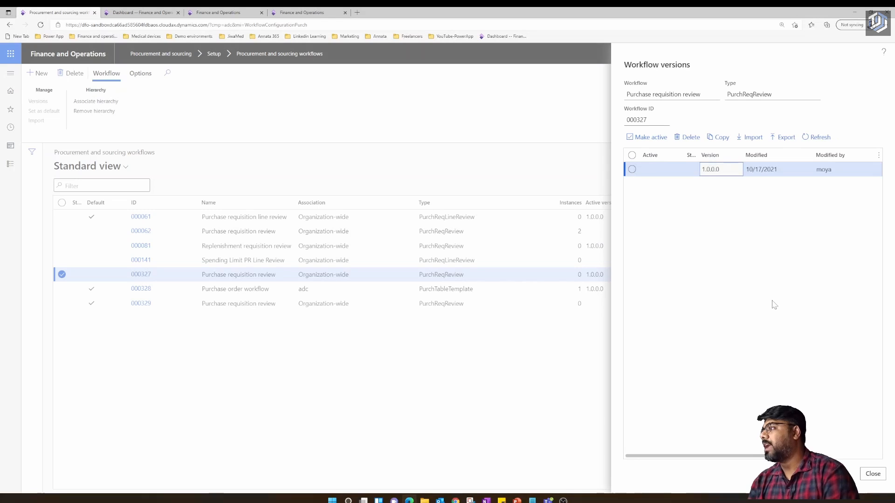
{"action": "left_click", "coordinate": [873, 475]}
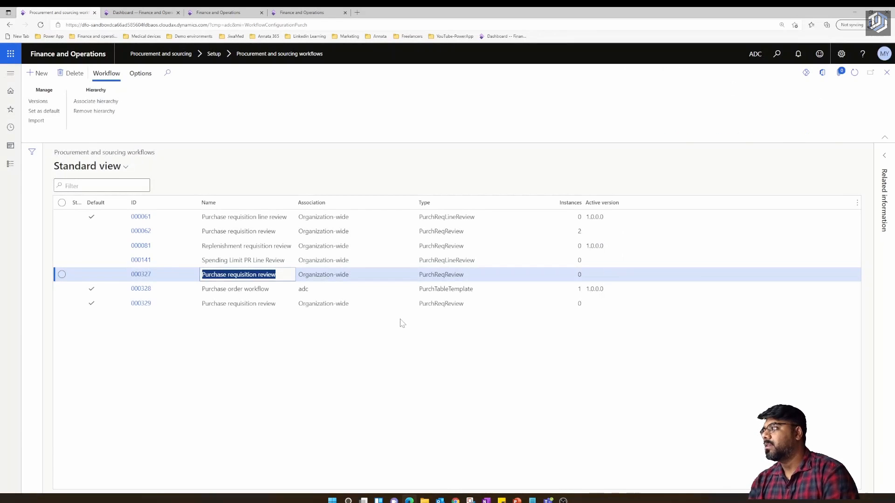
{"action": "left_click", "coordinate": [402, 303]}
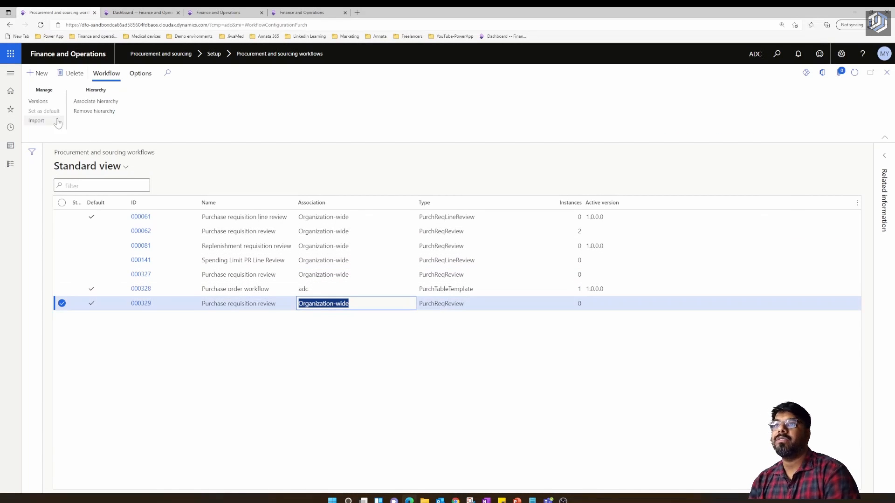
{"action": "left_click", "coordinate": [42, 105]}
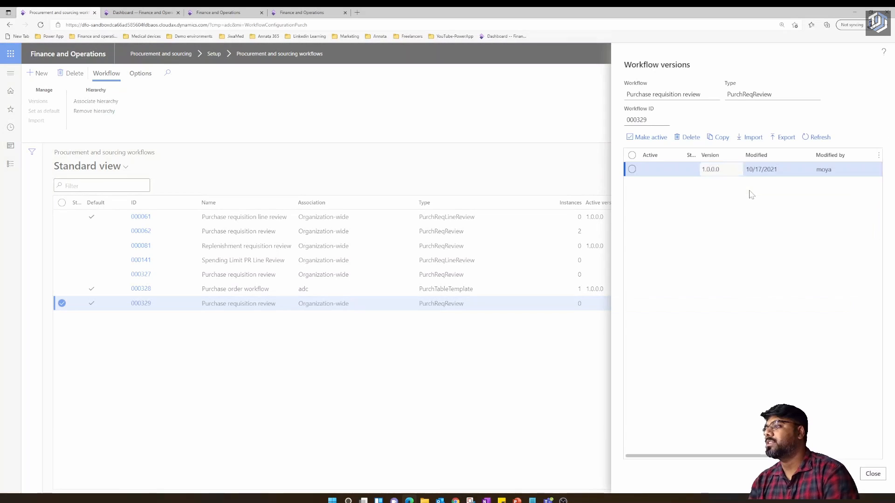
{"action": "left_click", "coordinate": [651, 137]}
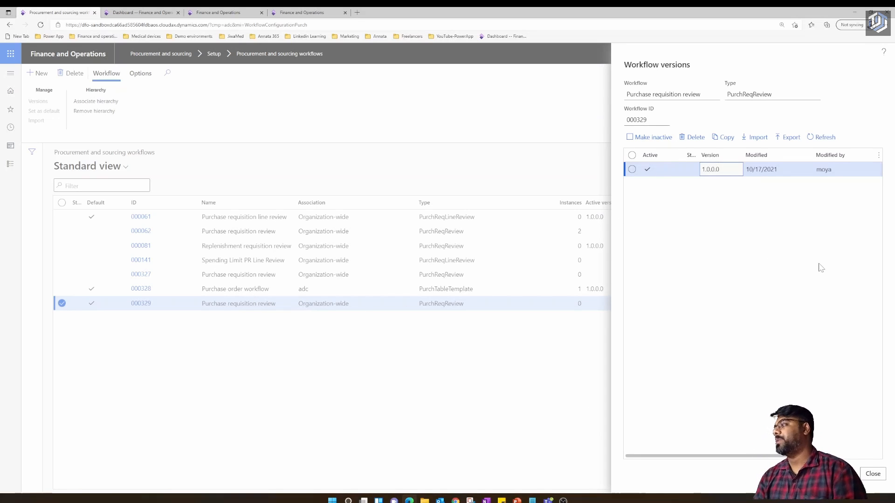
{"action": "left_click", "coordinate": [880, 476]}
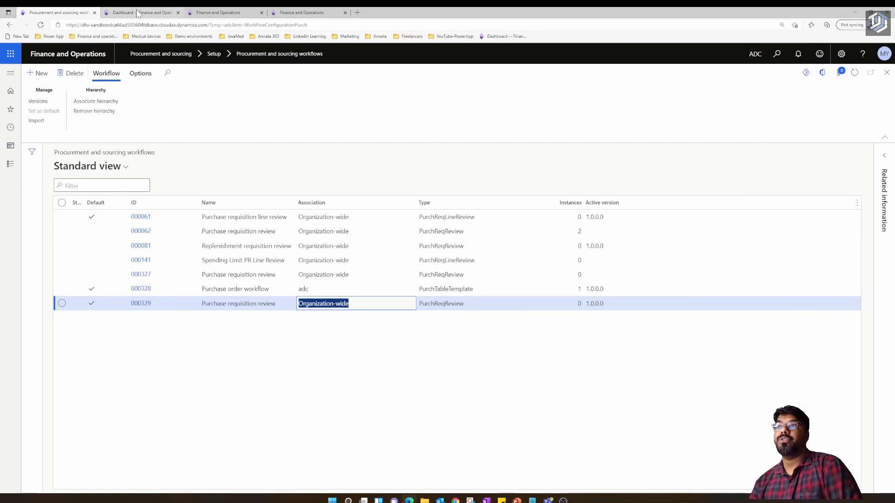
- From the Dashboard, go to Procurement and sourcing > All purchase requisitions and create a new requisition
{"action": "left_click", "coordinate": [140, 13]}
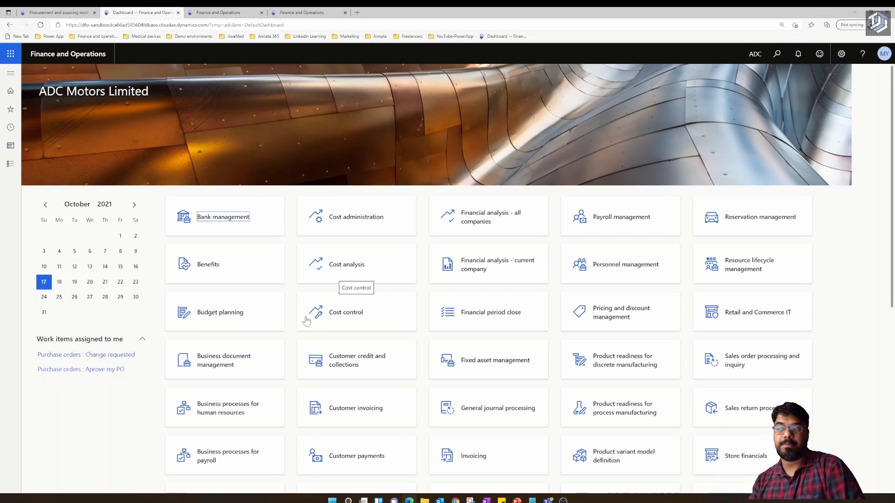
{"action": "left_click", "coordinate": [10, 73]}
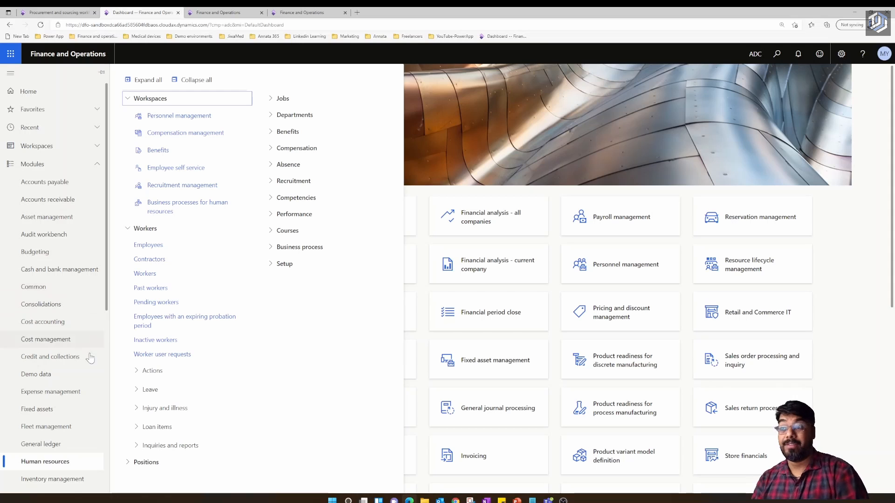
{"action": "scroll", "coordinate": [84, 372], "scroll_direction": "down", "scroll_amount": 6}
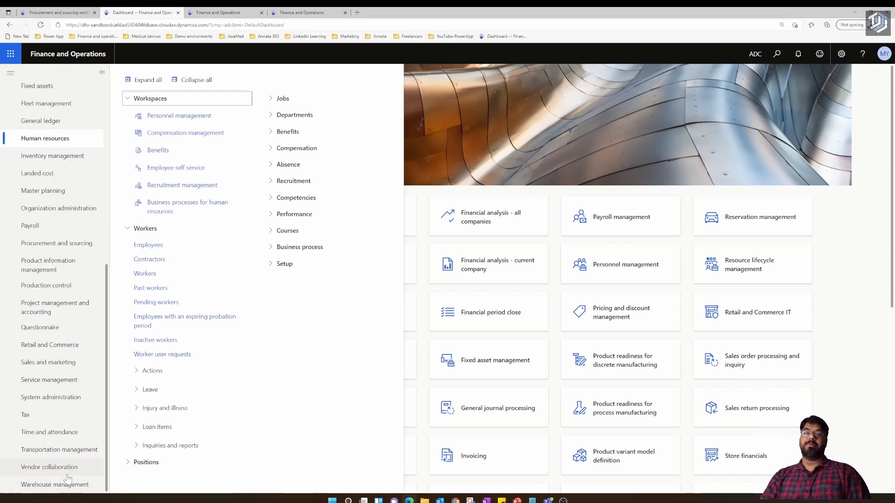
{"action": "left_click", "coordinate": [55, 245]}
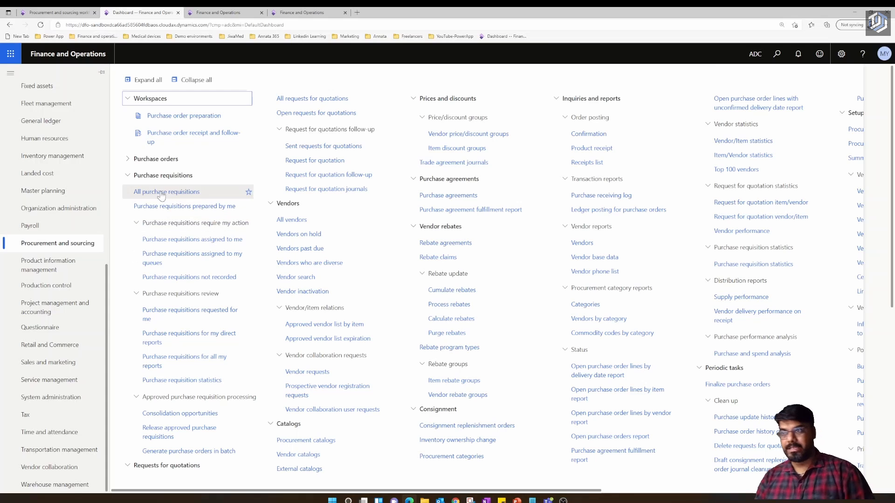
{"action": "left_click", "coordinate": [161, 193]}
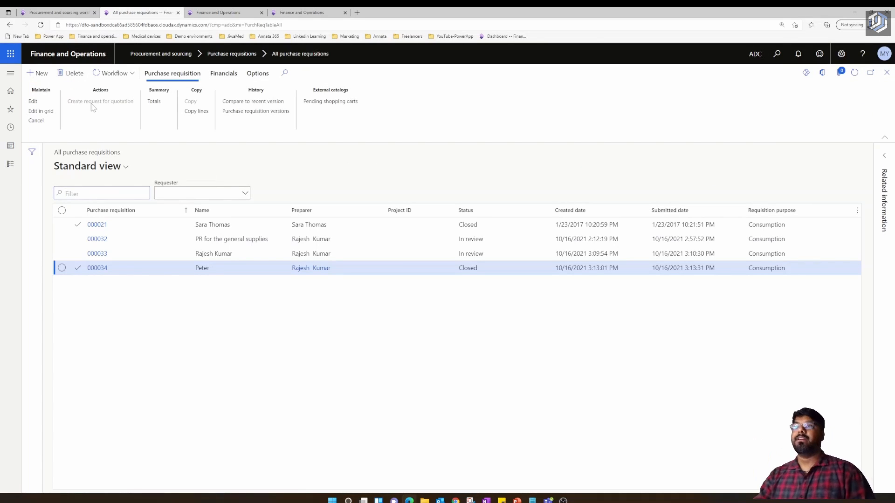
{"action": "key", "text": "alt+n"}
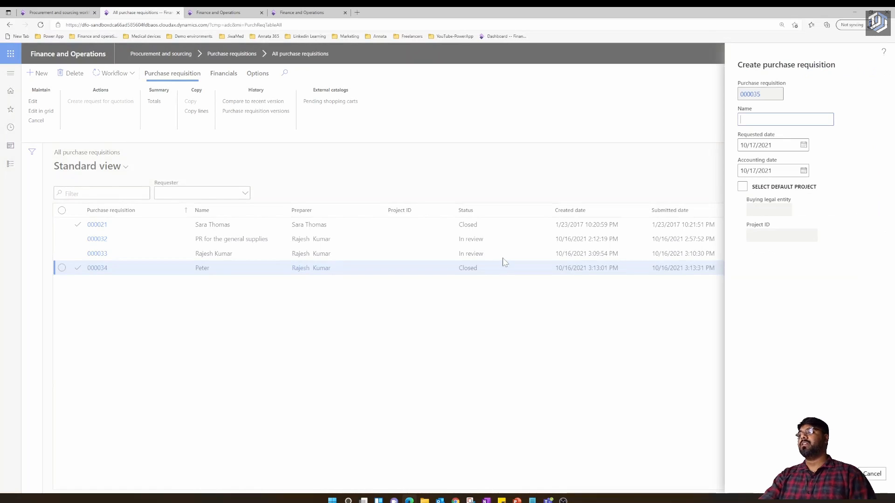